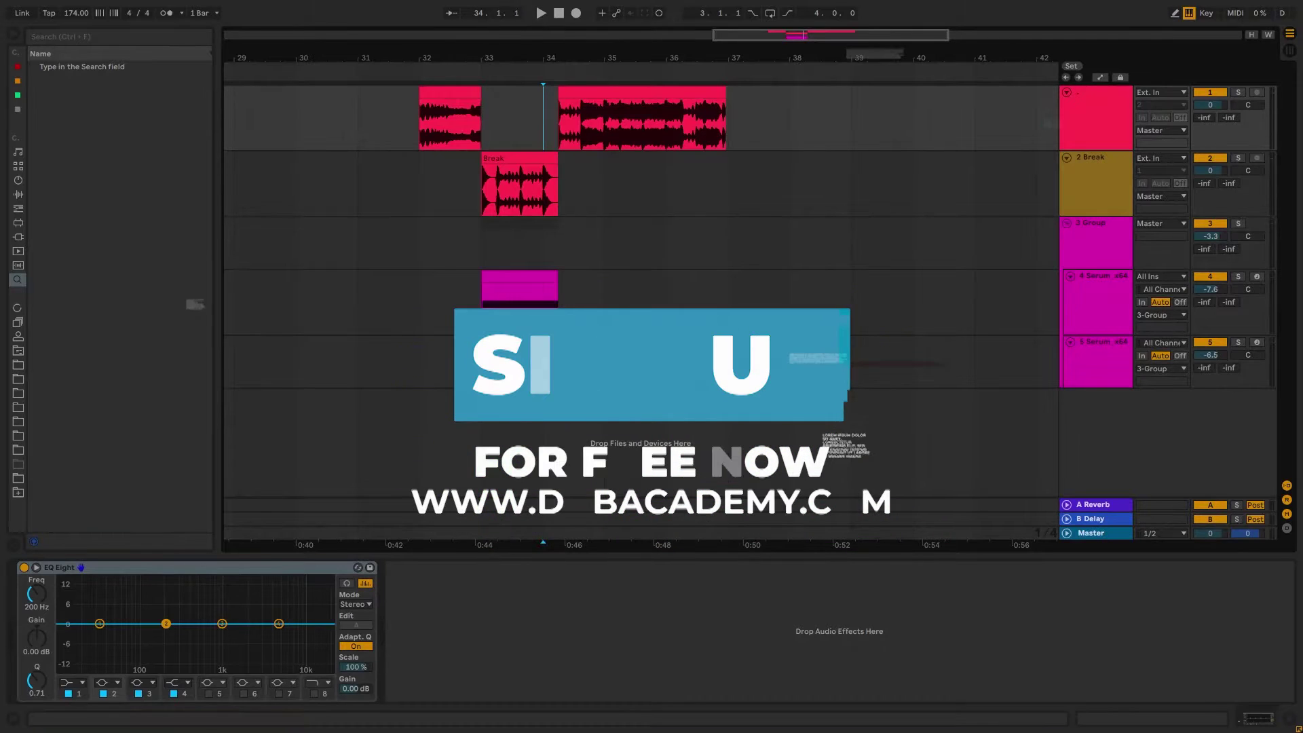
Step: Inspect the device chains of the 3 Group and its first Serum track, returning to track 1
left_click(468, 255)
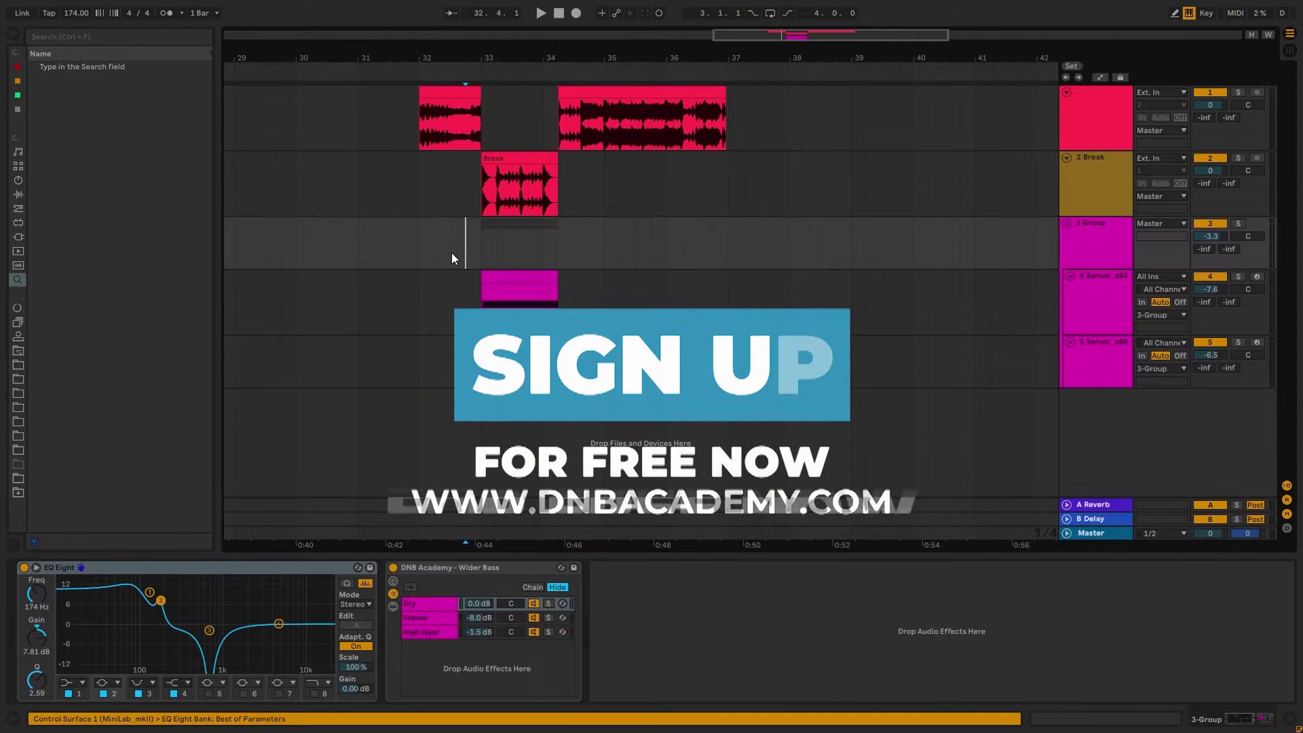
left_click(418, 285)
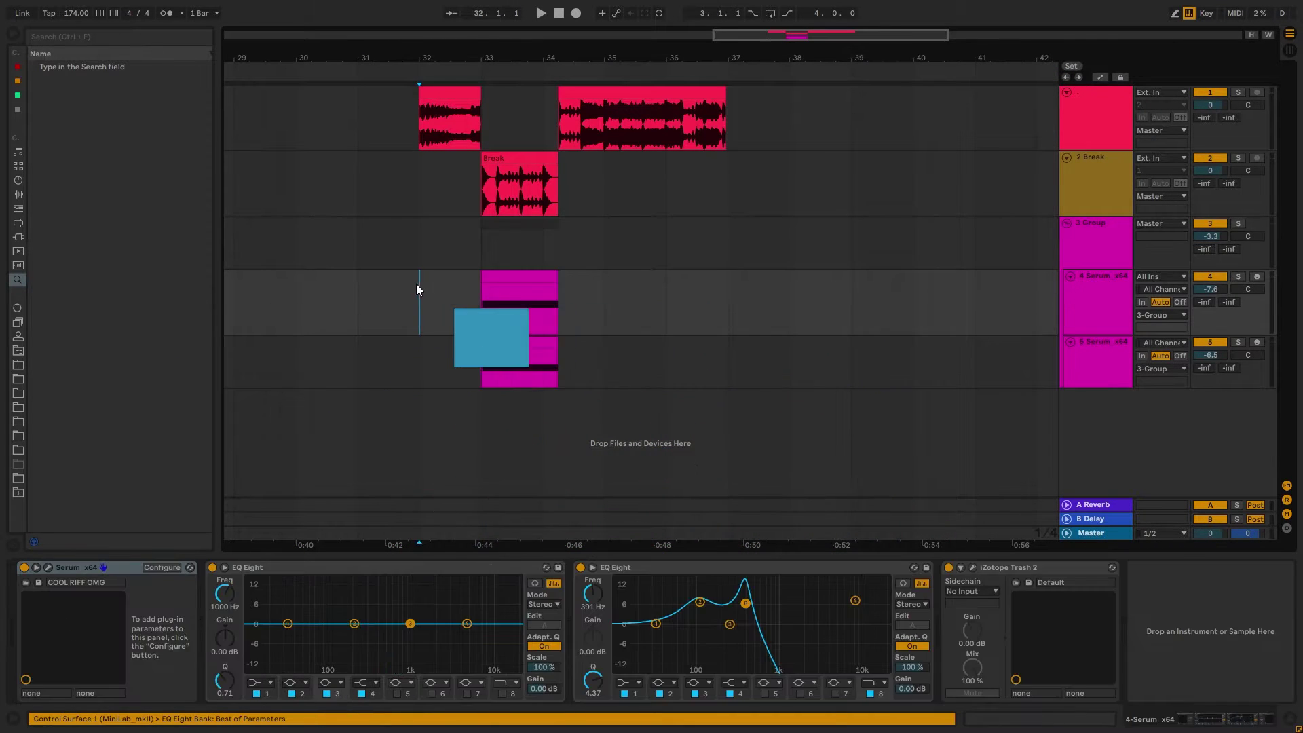
left_click(539, 127)
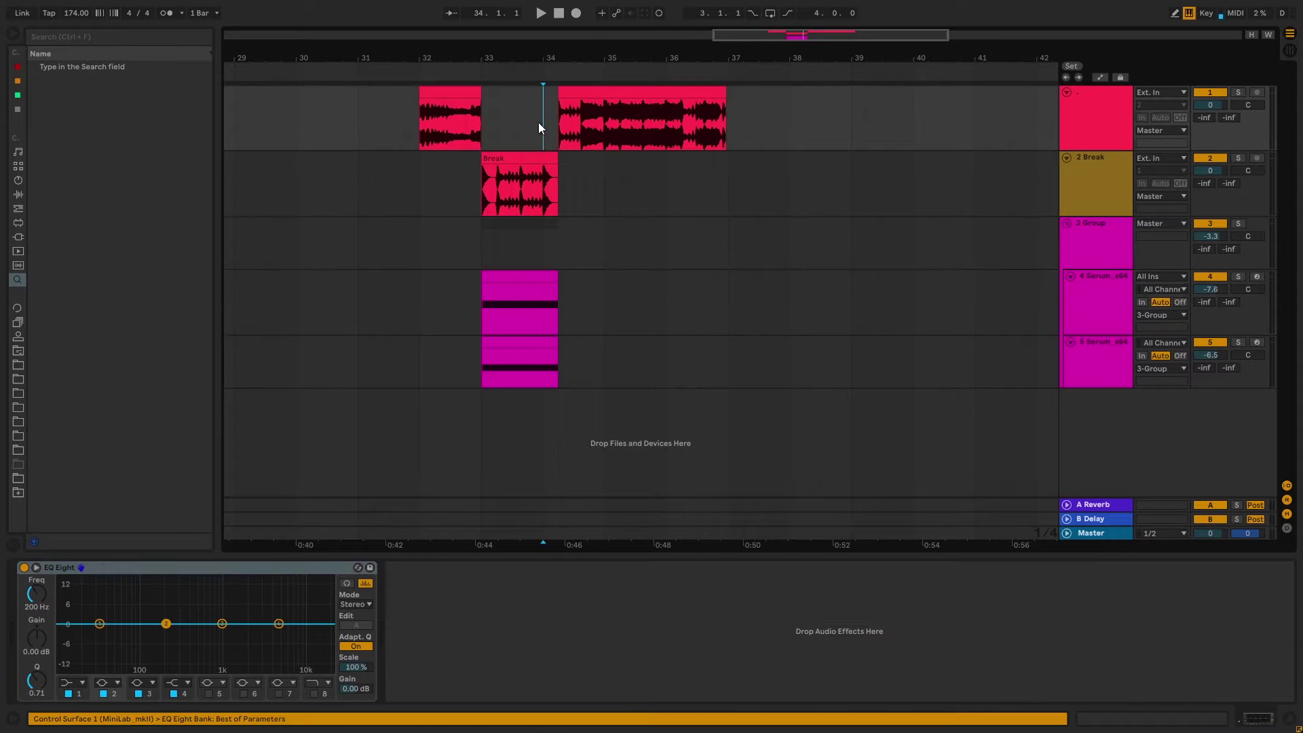
Step: Extend track 1's second clip back to bar 33, audition the track soloed from bar 31.3, and undo the extension
left_click_drag(558, 96, 479, 104)
left_click(381, 124)
key("space")
left_click(1238, 91)
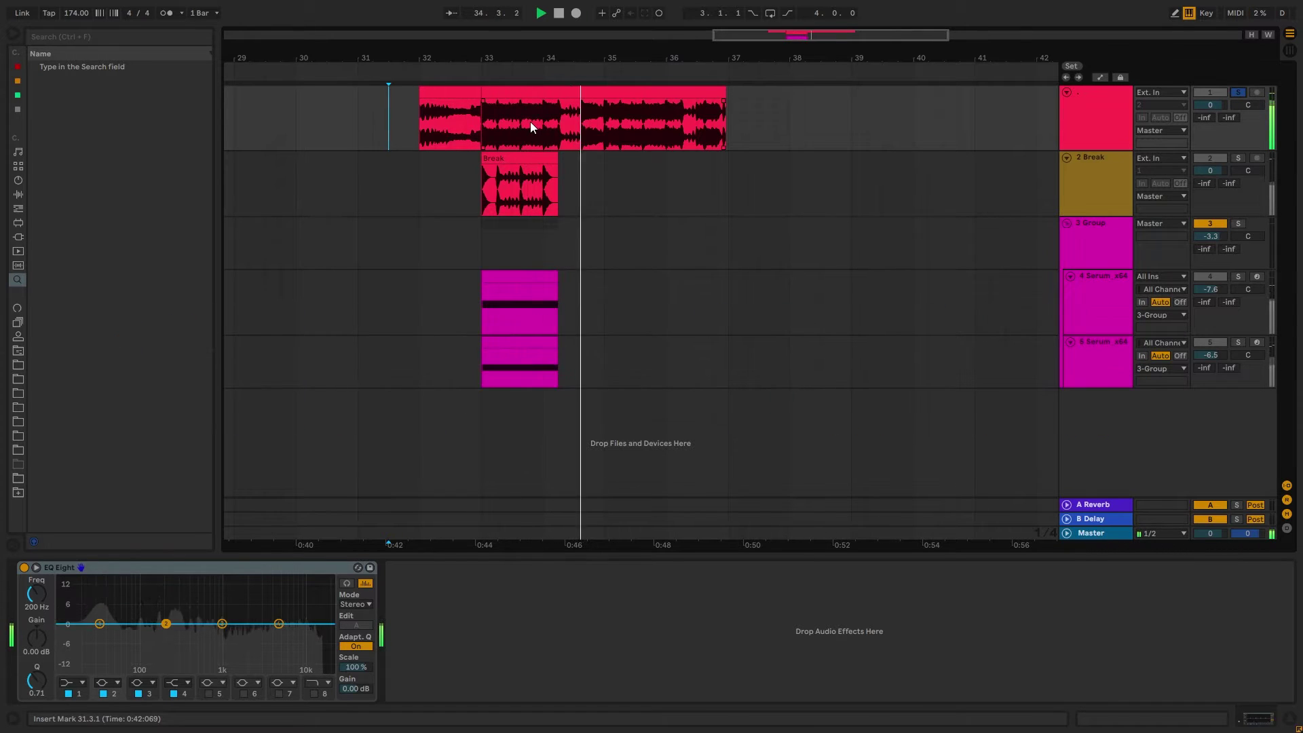
key("space")
left_click(432, 124)
key("ctrl+z")
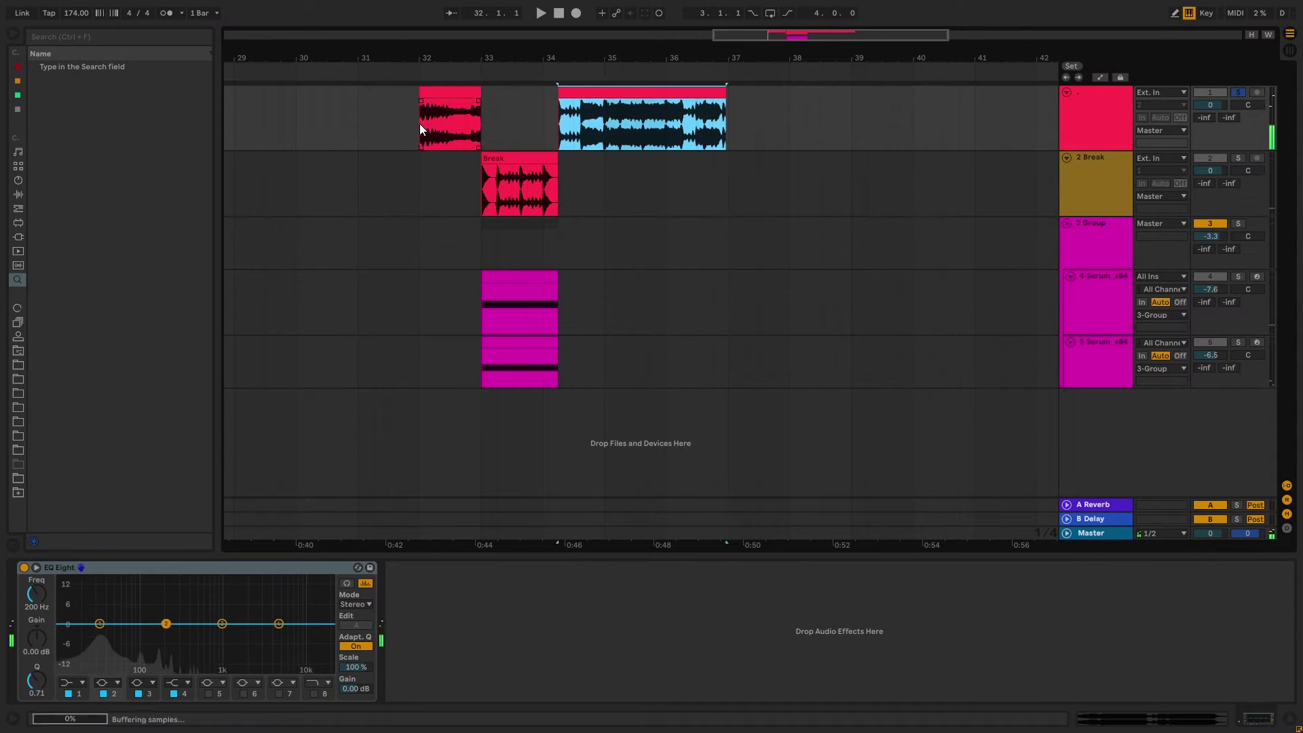
Step: Play the full arrangement from bar 32 and again from bar 33 with the 3 Group's devices shown
left_click(419, 124)
key("space")
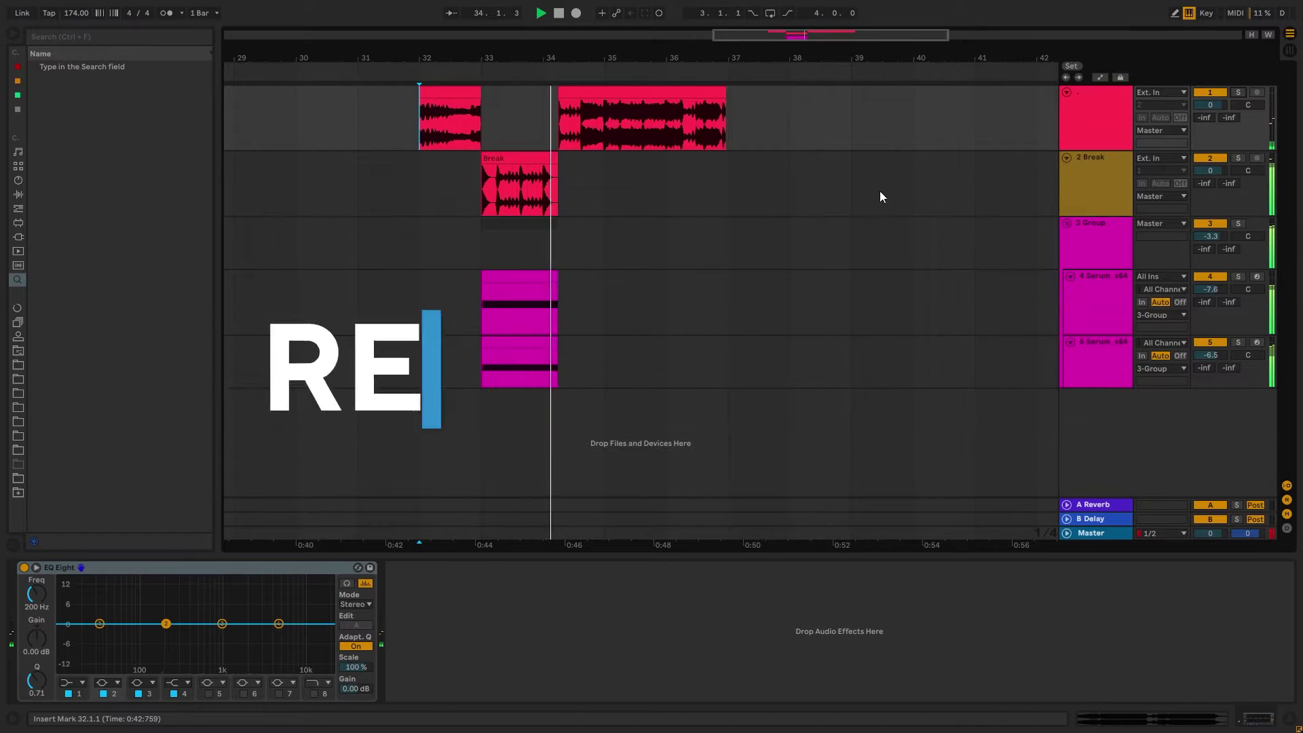
left_click(486, 275)
left_click(483, 261)
key("space")
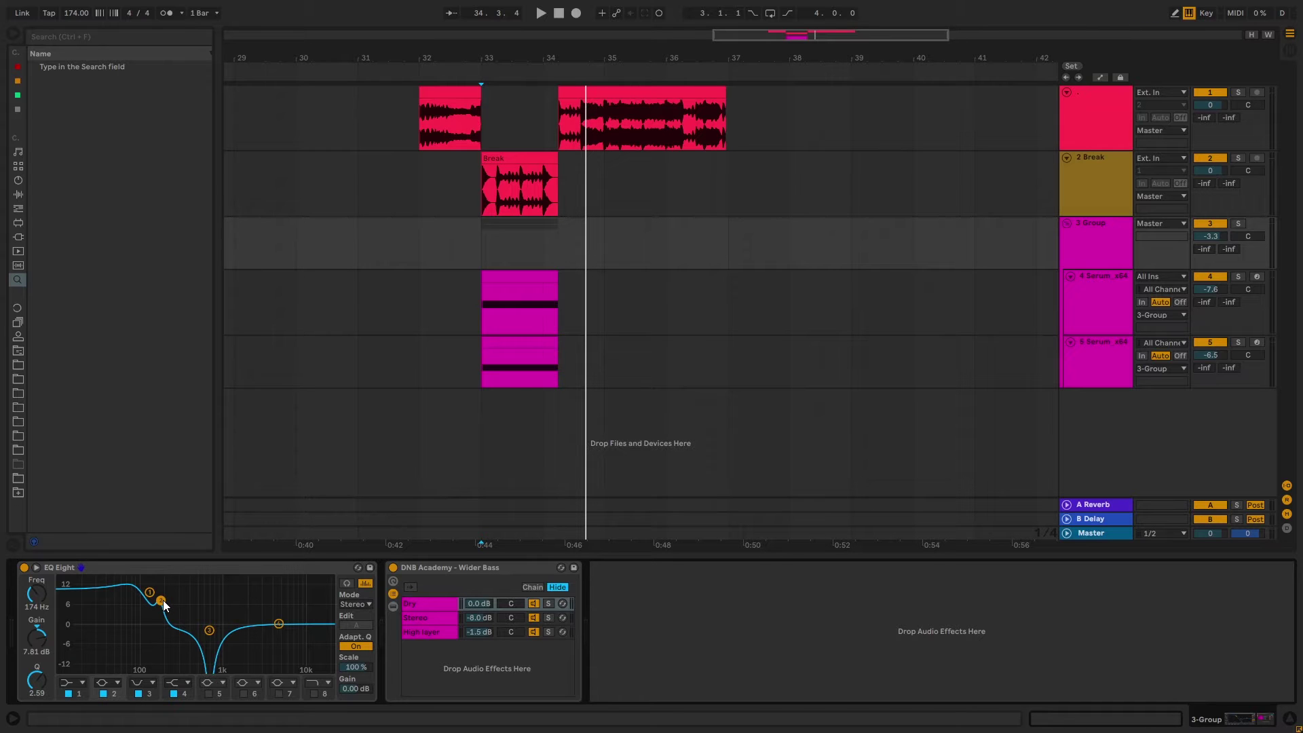
Step: Move band 2 of the 3 Group's EQ Eight to 391 Hz with 11.3 dB gain and audition it from bar 33
left_click_drag(161, 600, 190, 594)
key("space")
key("space")
key("space")
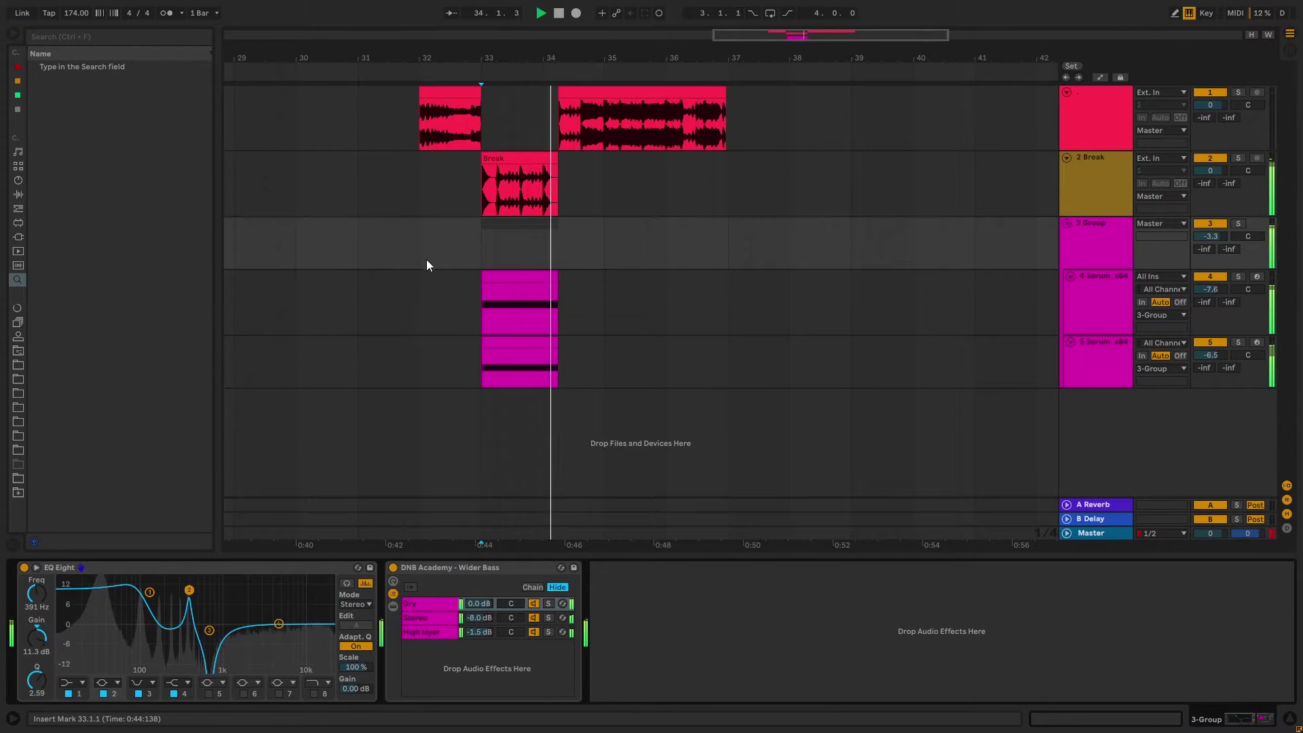
left_click(419, 239)
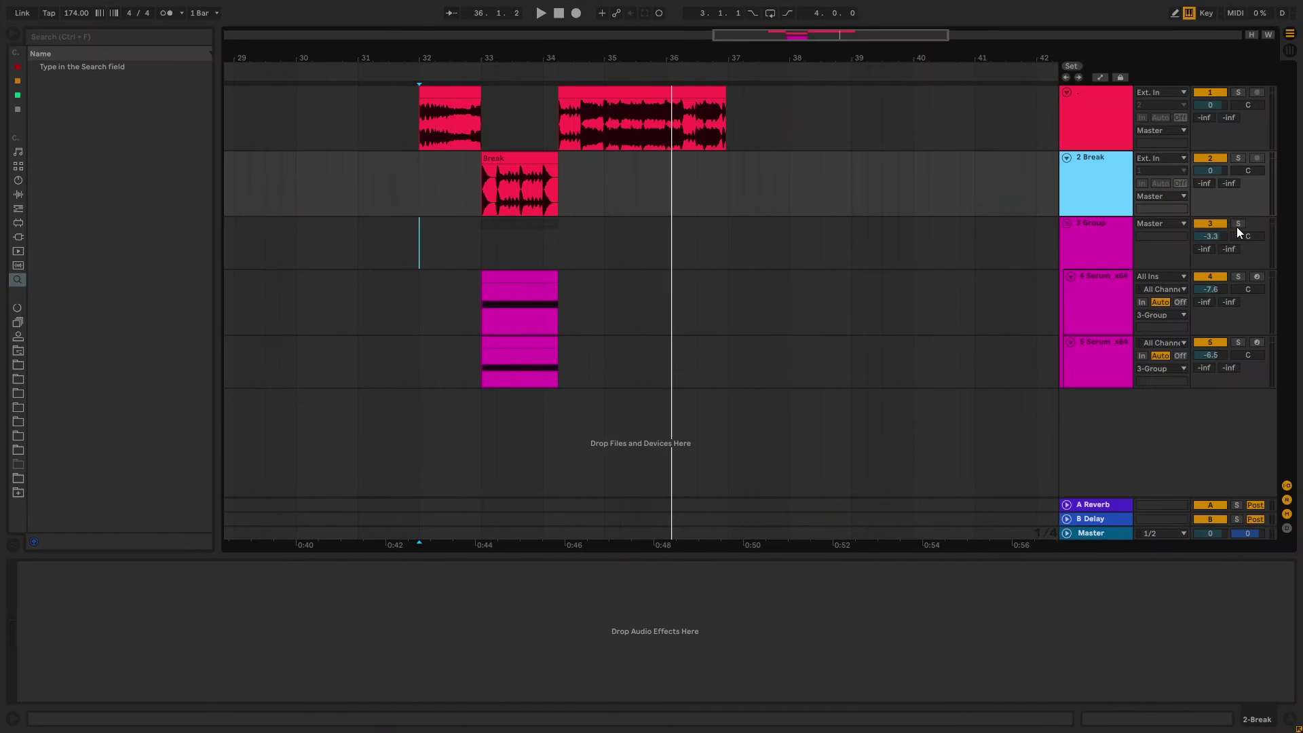
Step: Solo the 3 Group and play it from bar 33
left_click(1239, 227)
left_click(495, 253)
key("space")
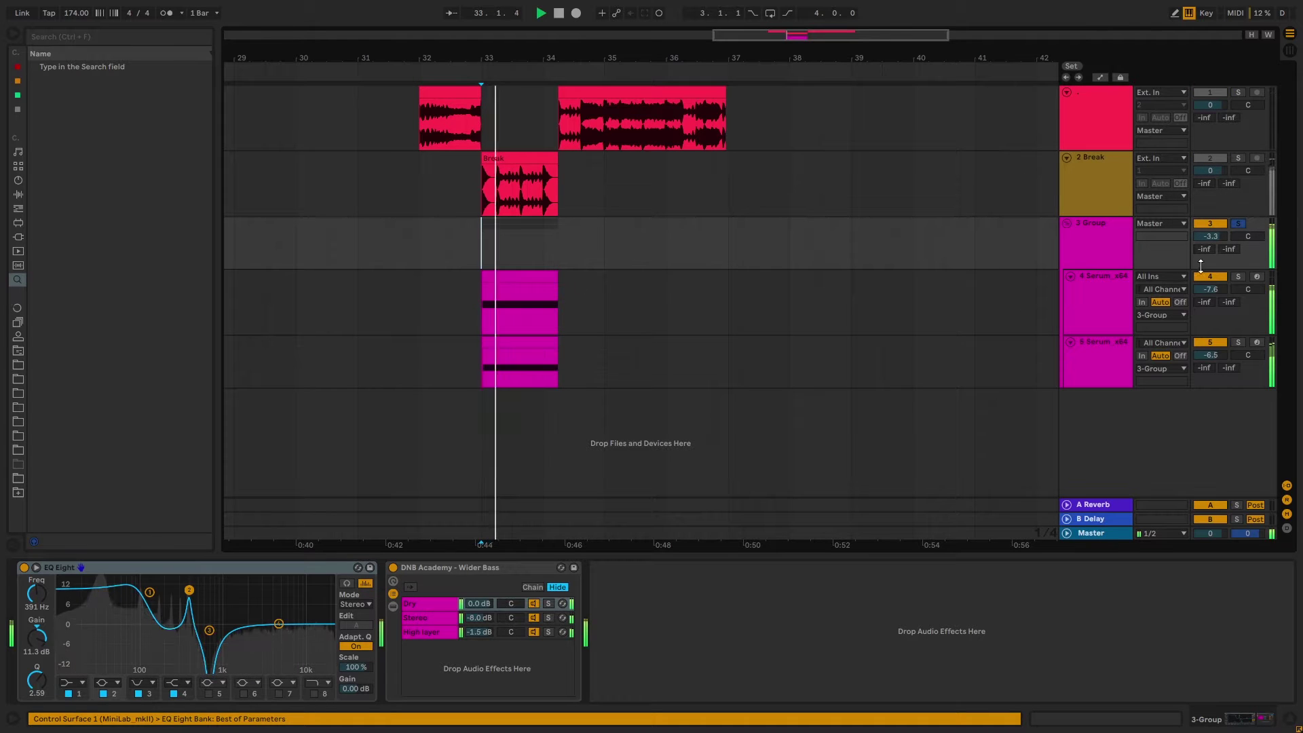
Step: Solo Serum tracks 4 and 5 one at a time, playing each with its device chain shown
left_click(1238, 277)
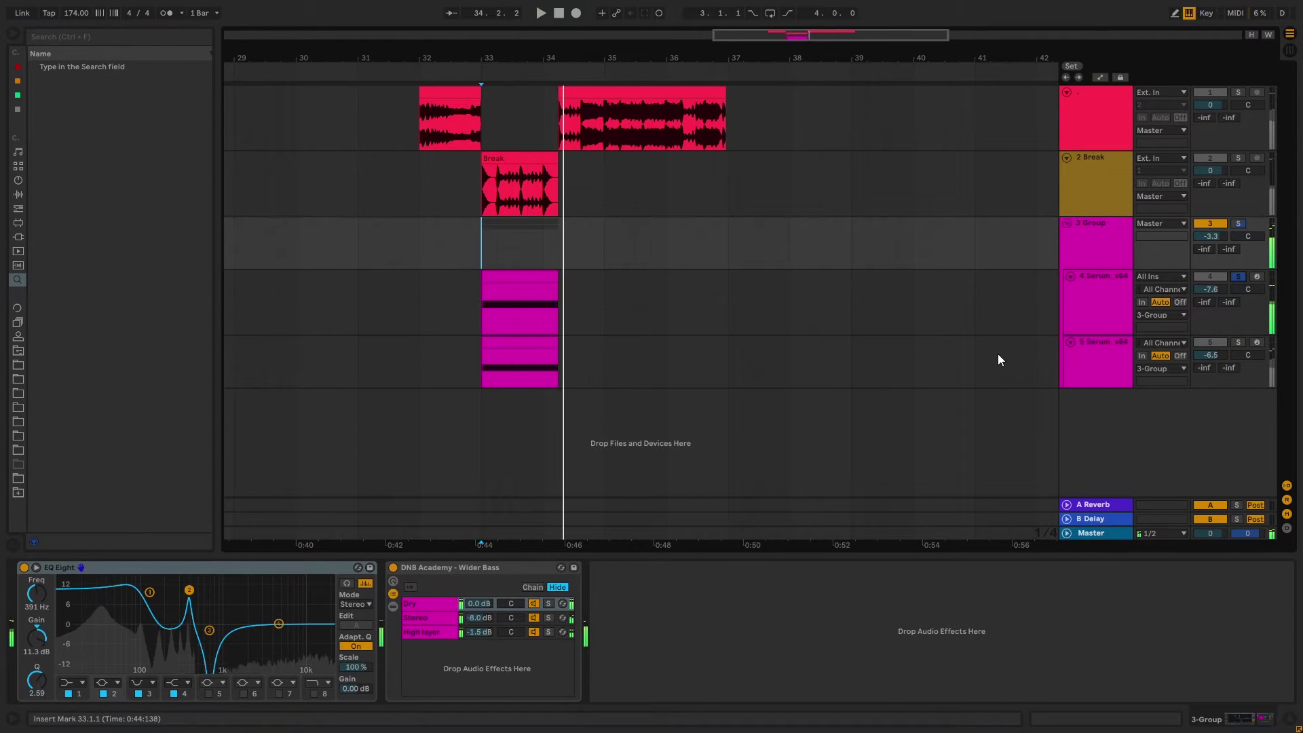
left_click(1087, 304)
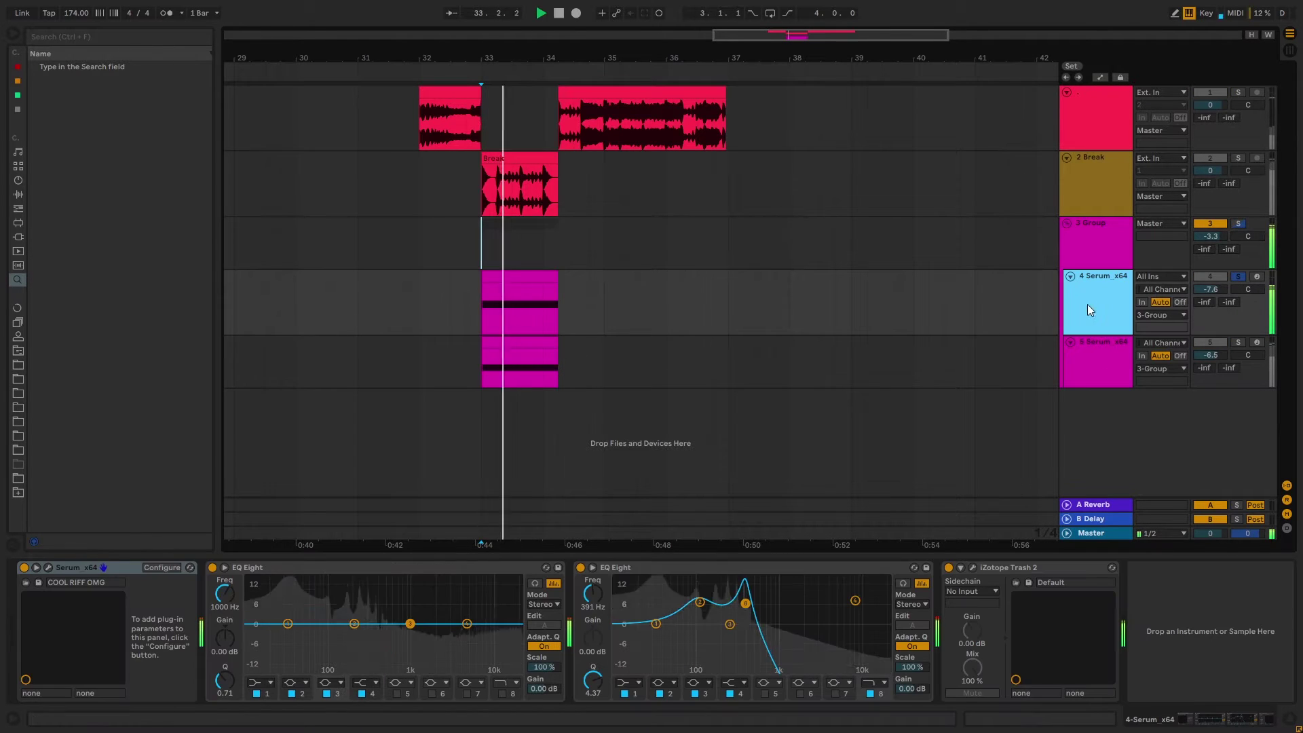
key("space")
left_click(1237, 342)
left_click(1085, 350)
key("space")
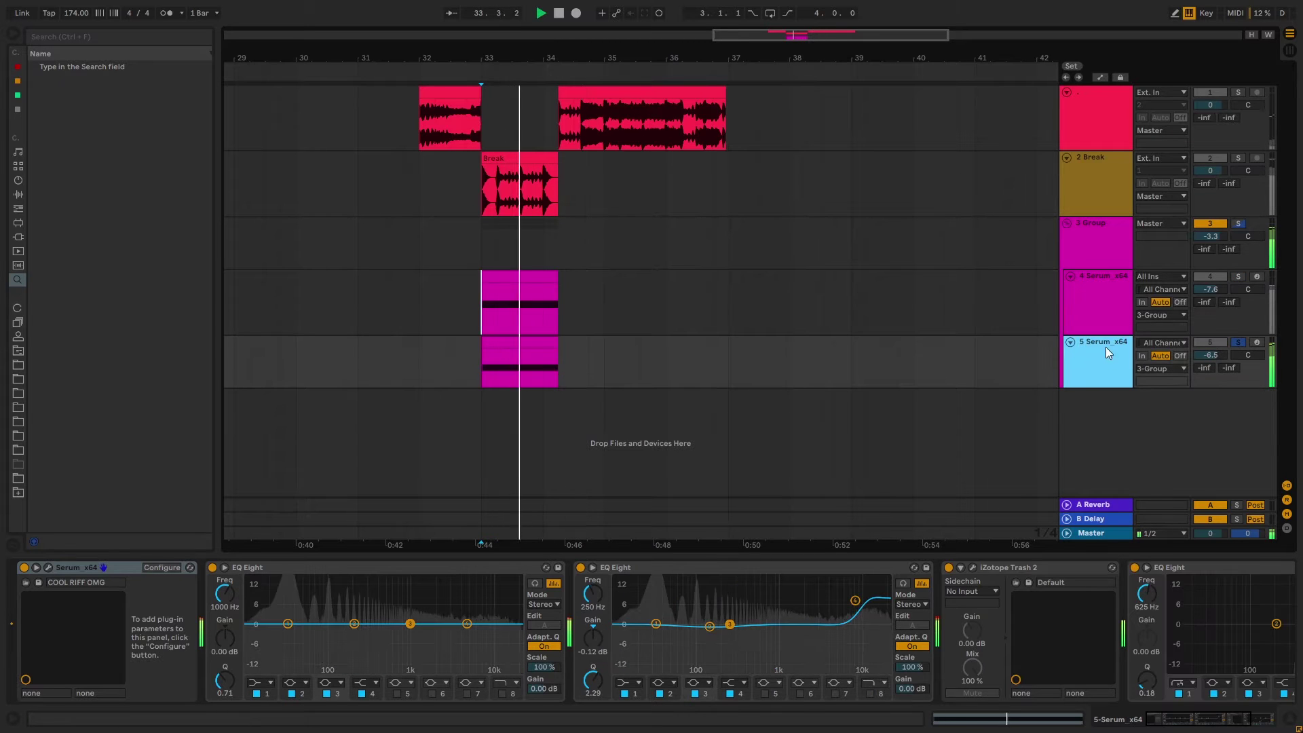
Step: Solo the 3 Group and play its selected clips from 33.1.1 to 34.2.1
left_click(1106, 242)
key("space")
left_click(1239, 223)
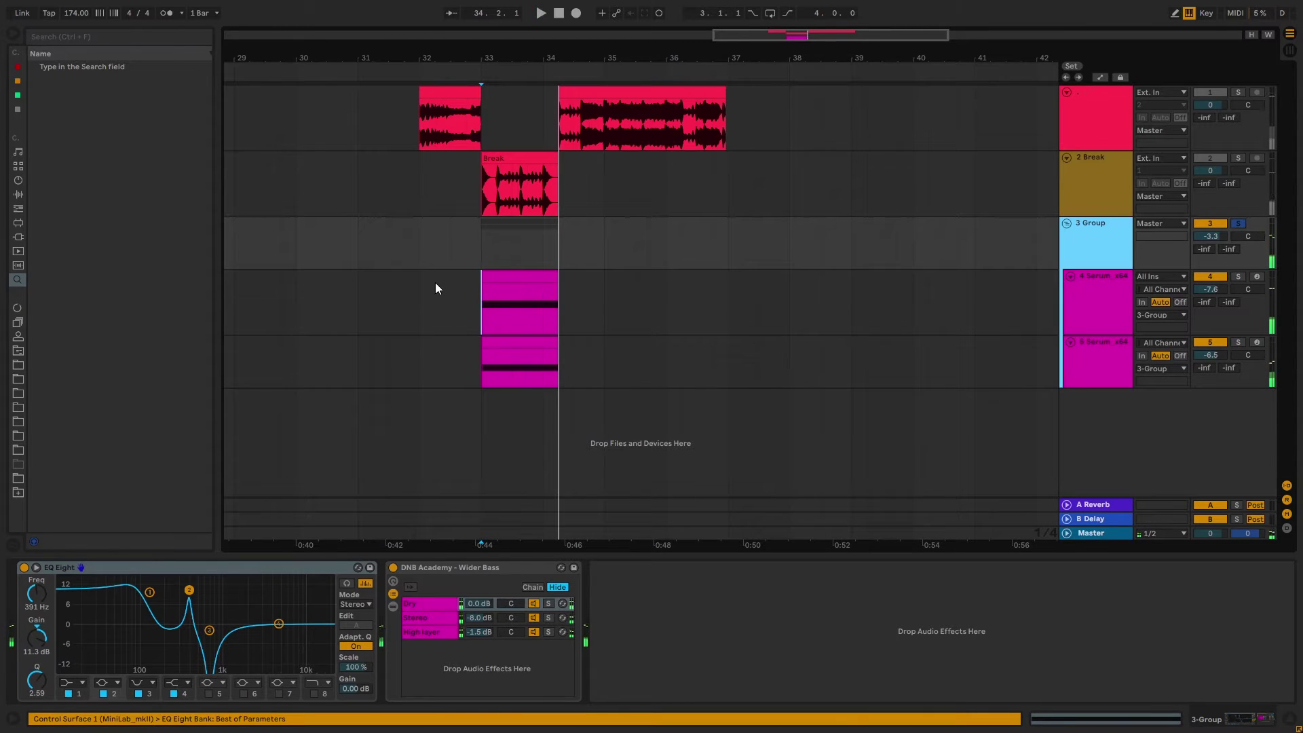
left_click_drag(482, 268, 559, 357)
key("space")
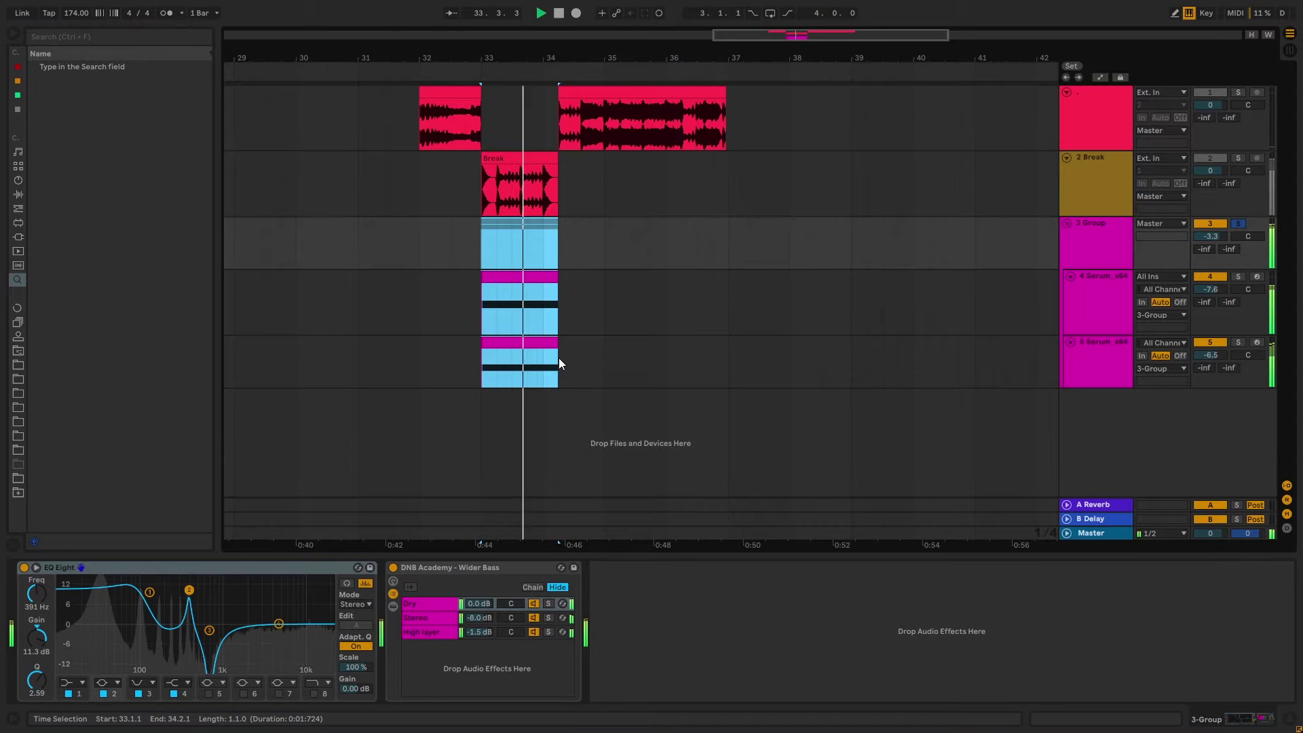
key("space")
Step: Audition the Break track soloed from bar 33 and return the solo to the 3 Group
left_click(466, 247)
key("s")
left_click(471, 185)
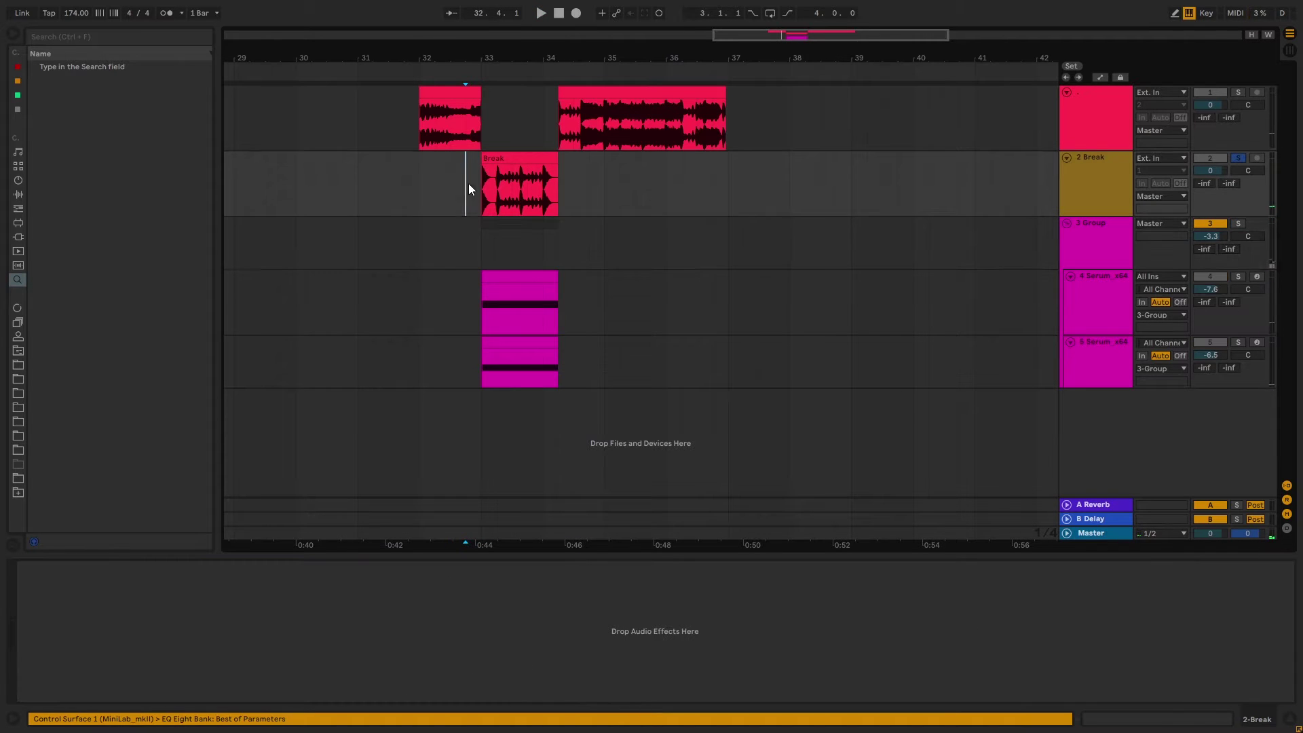
key("space")
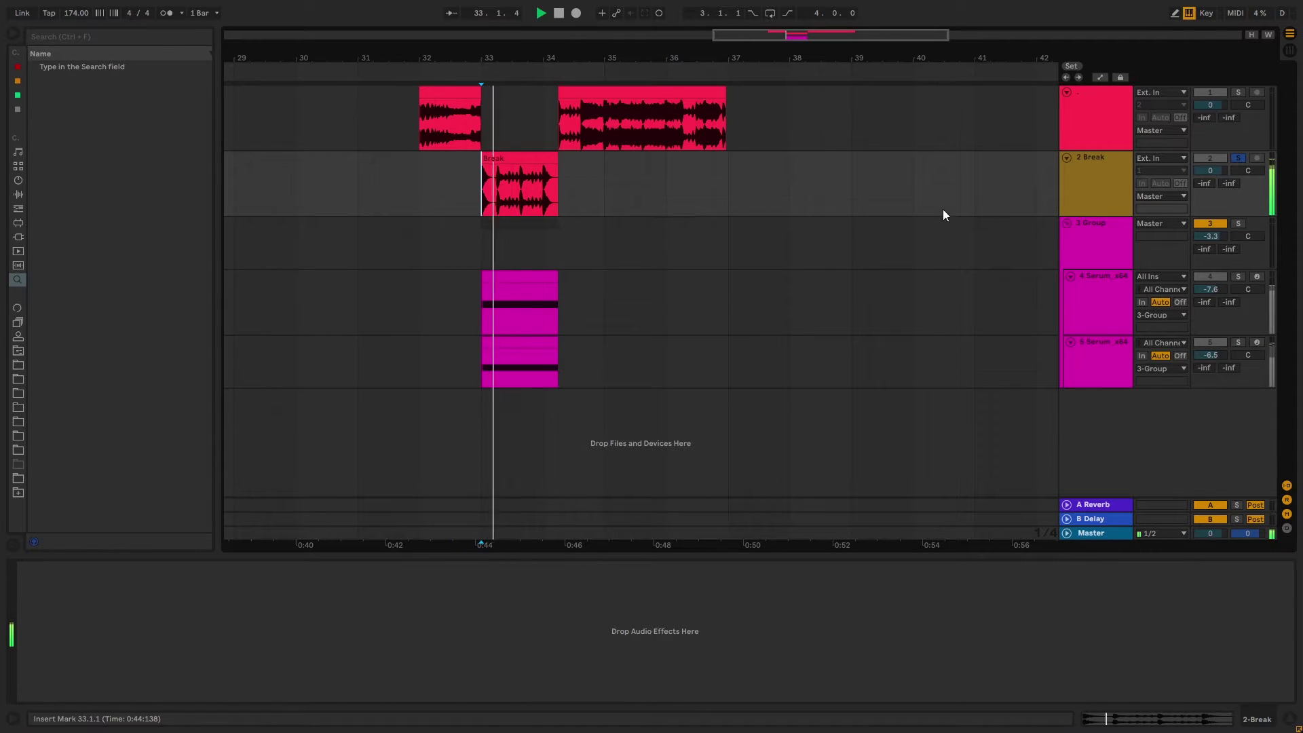
left_click(1239, 224)
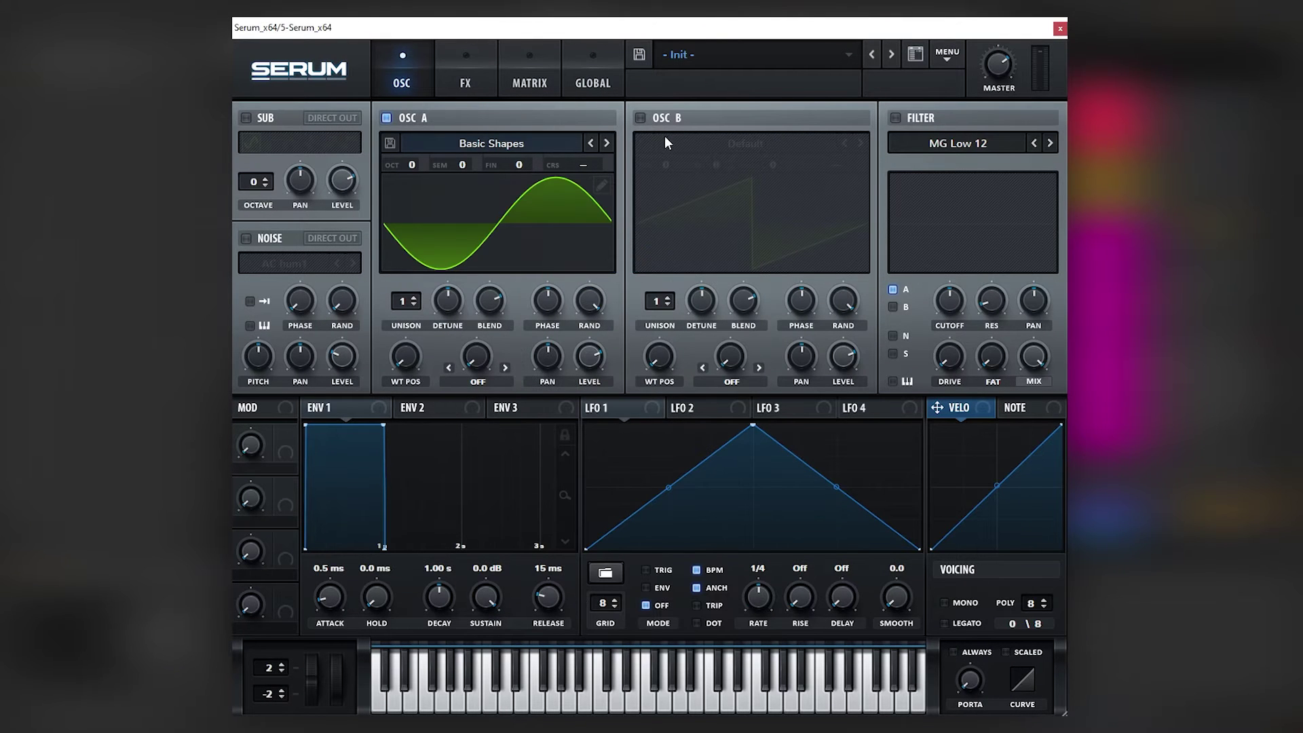
Step: Enable Serum's oscillator B with the Basic Shapes wavetable and add the AC hum1 noise at a reduced level
left_click(640, 117)
left_click(688, 144)
mouse_move(699, 196)
left_click(843, 259)
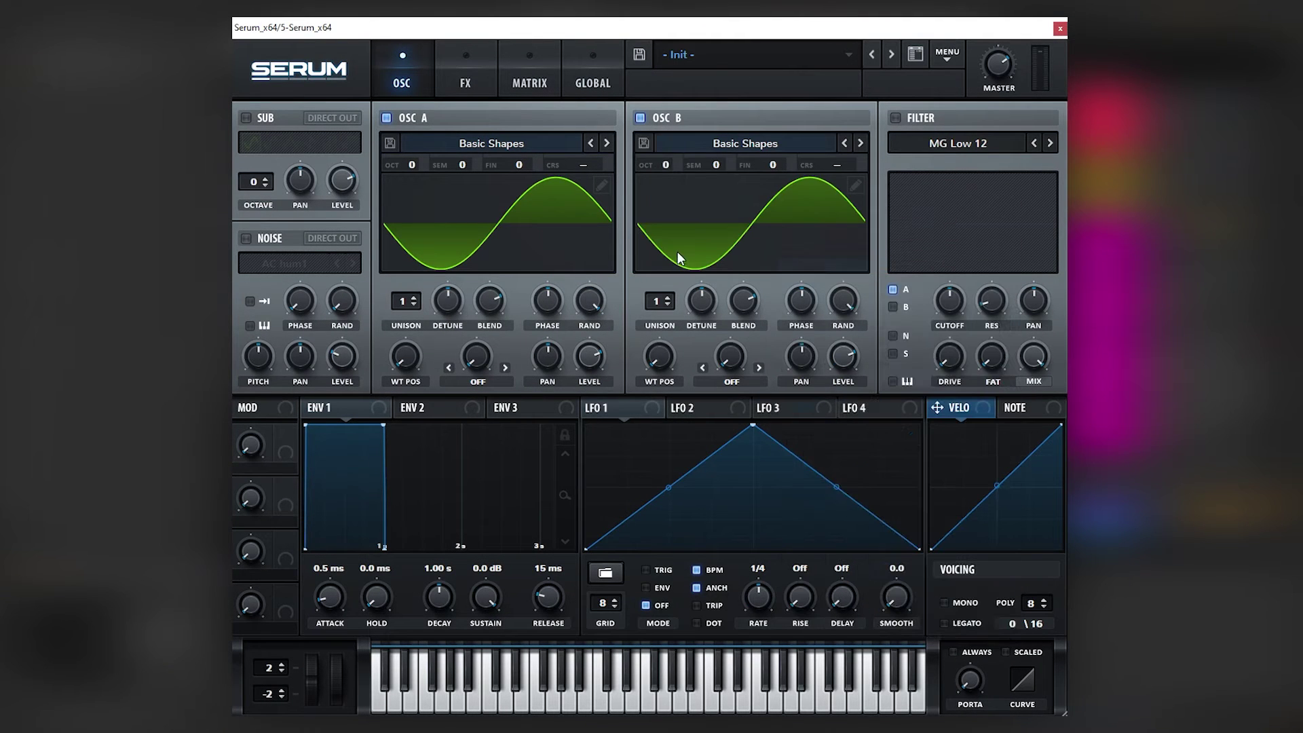
left_click(260, 236)
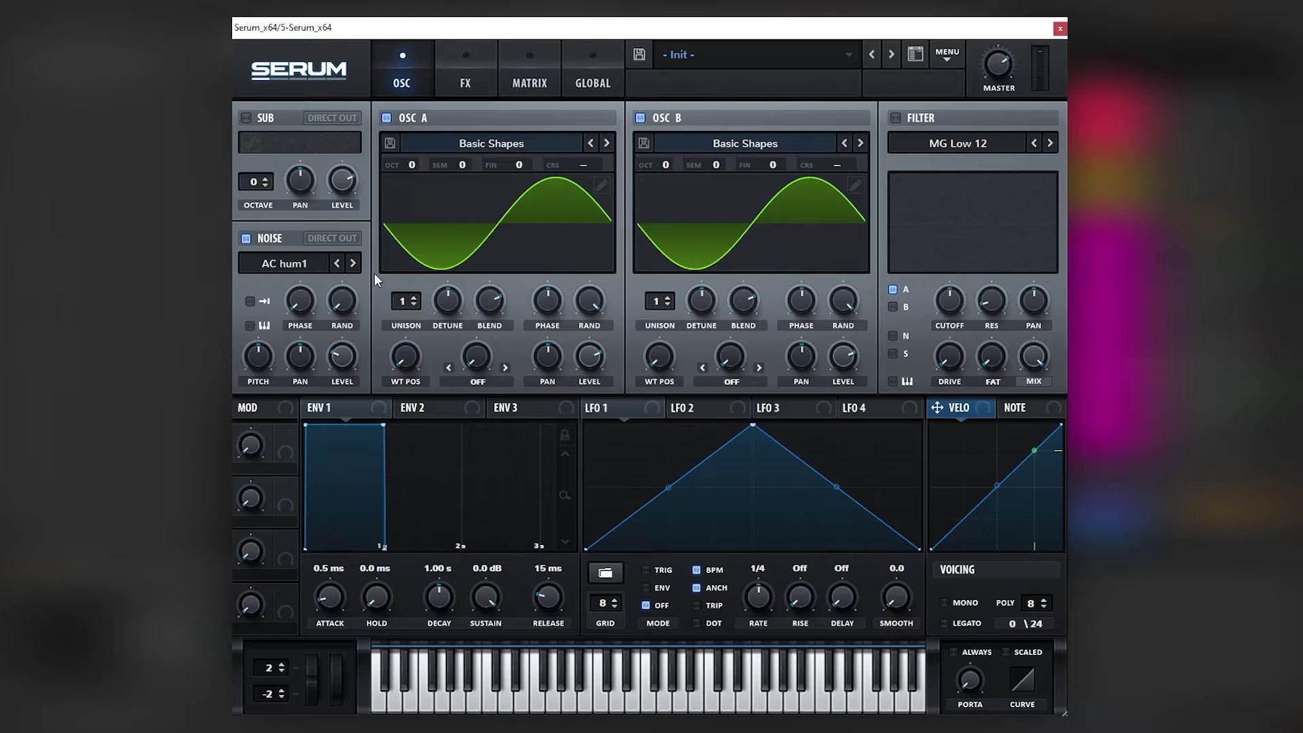
left_click_drag(346, 358, 345, 380)
Step: Replace the fundamental in oscillator B's wavetable with harmonics 5 and 7 and return to the oscillator view
left_click(855, 185)
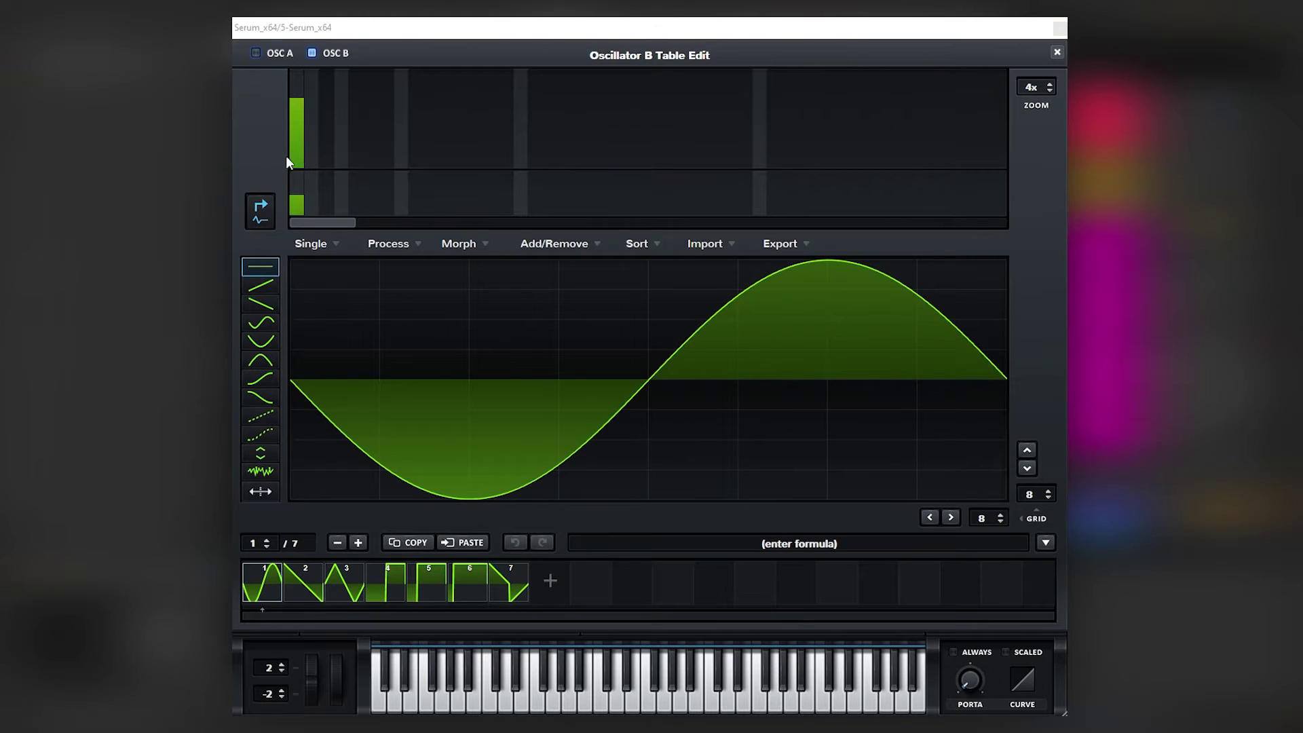
left_click_drag(287, 161, 293, 207)
left_click_drag(363, 140, 358, 121)
left_click(390, 116)
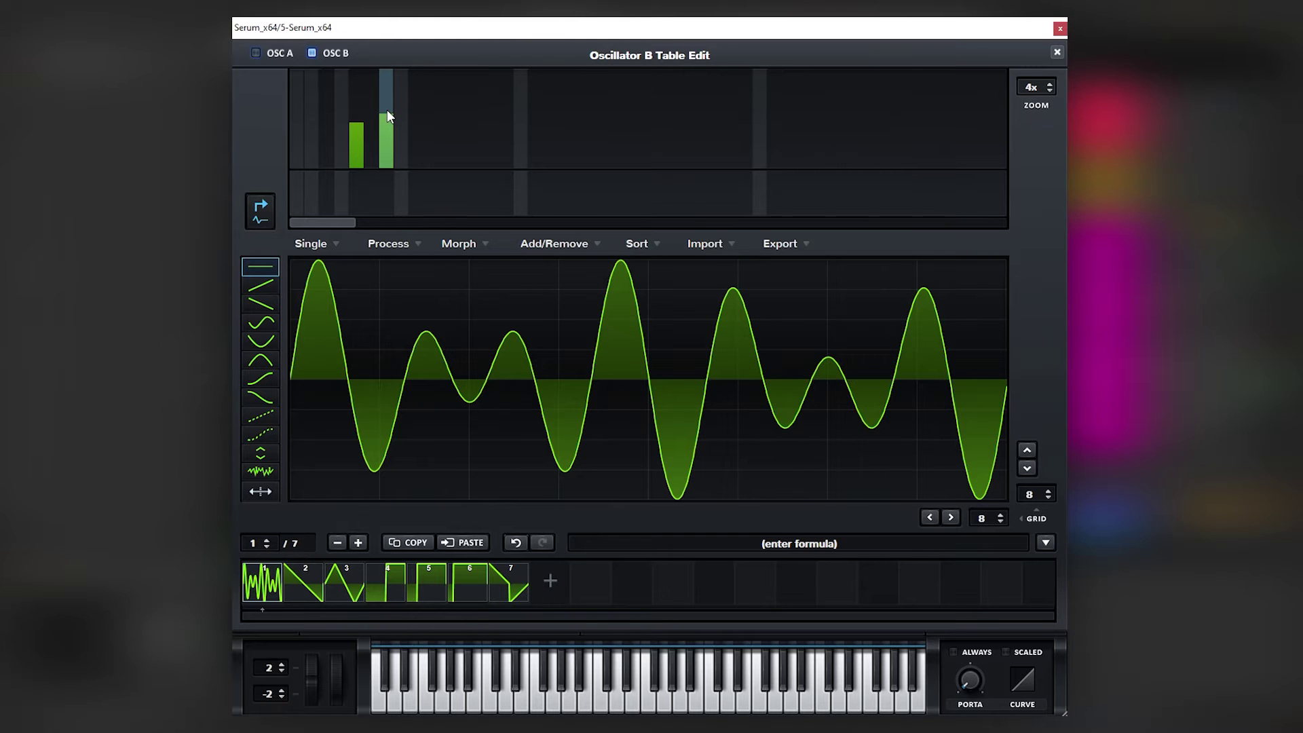
left_click(1057, 52)
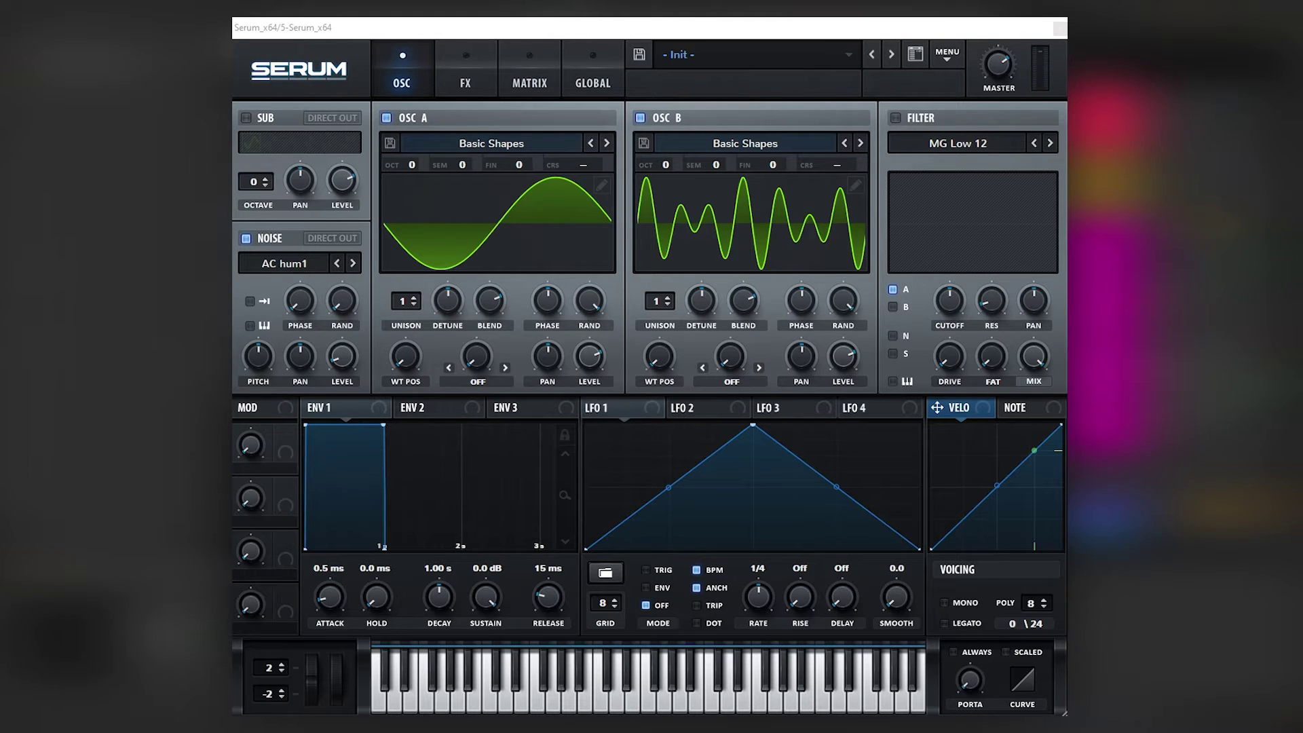
Step: Adjust oscillator A's level and add a Tube distortion effect with its drive raised
left_click(585, 361)
mouse_move(838, 372)
left_click(466, 80)
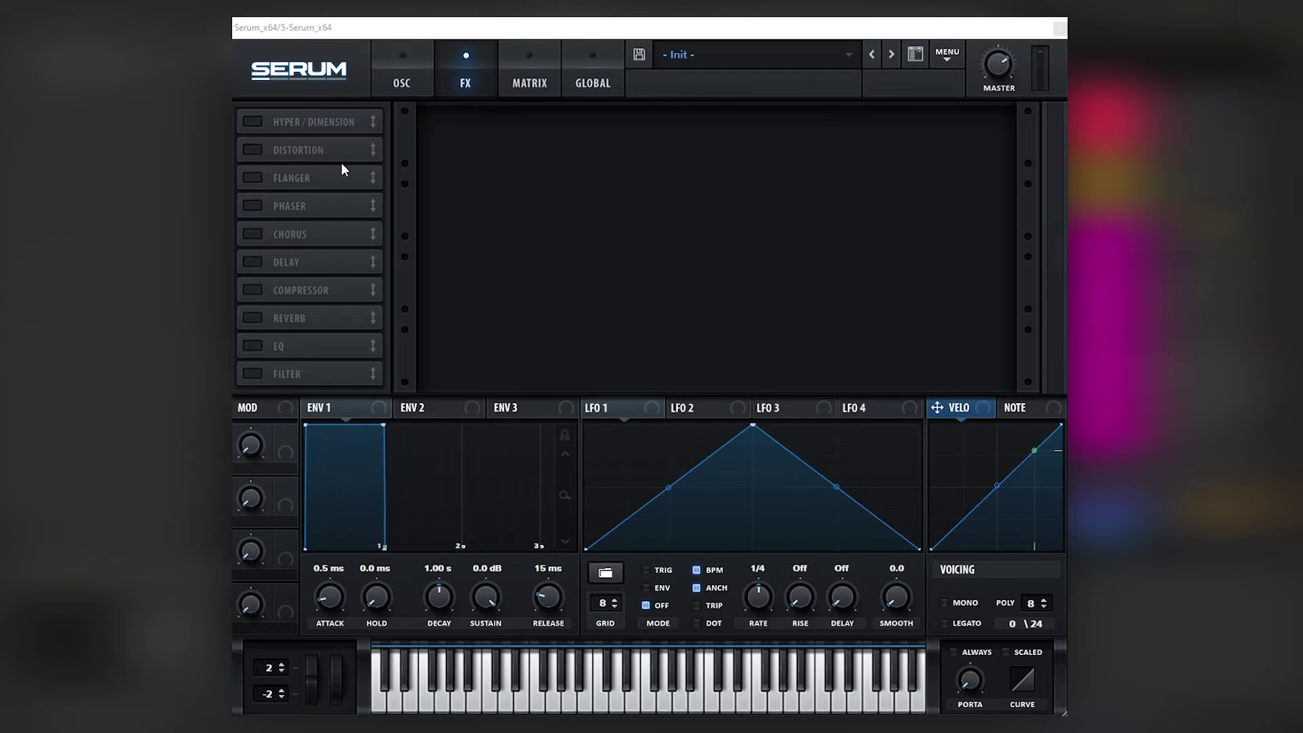
left_click(251, 149)
left_click_drag(854, 139, 877, 87)
Step: Adjust oscillator B's level and fine-tune the Tube distortion's drive
left_click(407, 78)
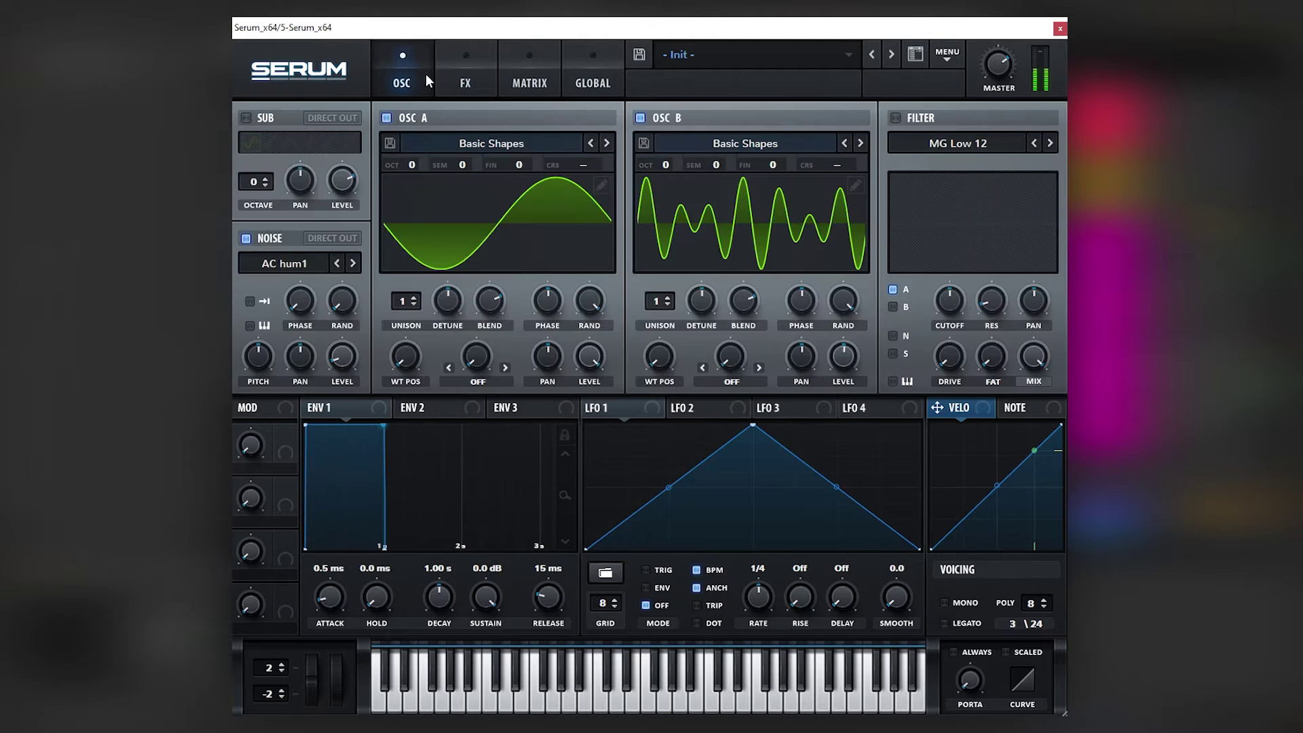
left_click_drag(810, 421, 854, 372)
left_click(467, 74)
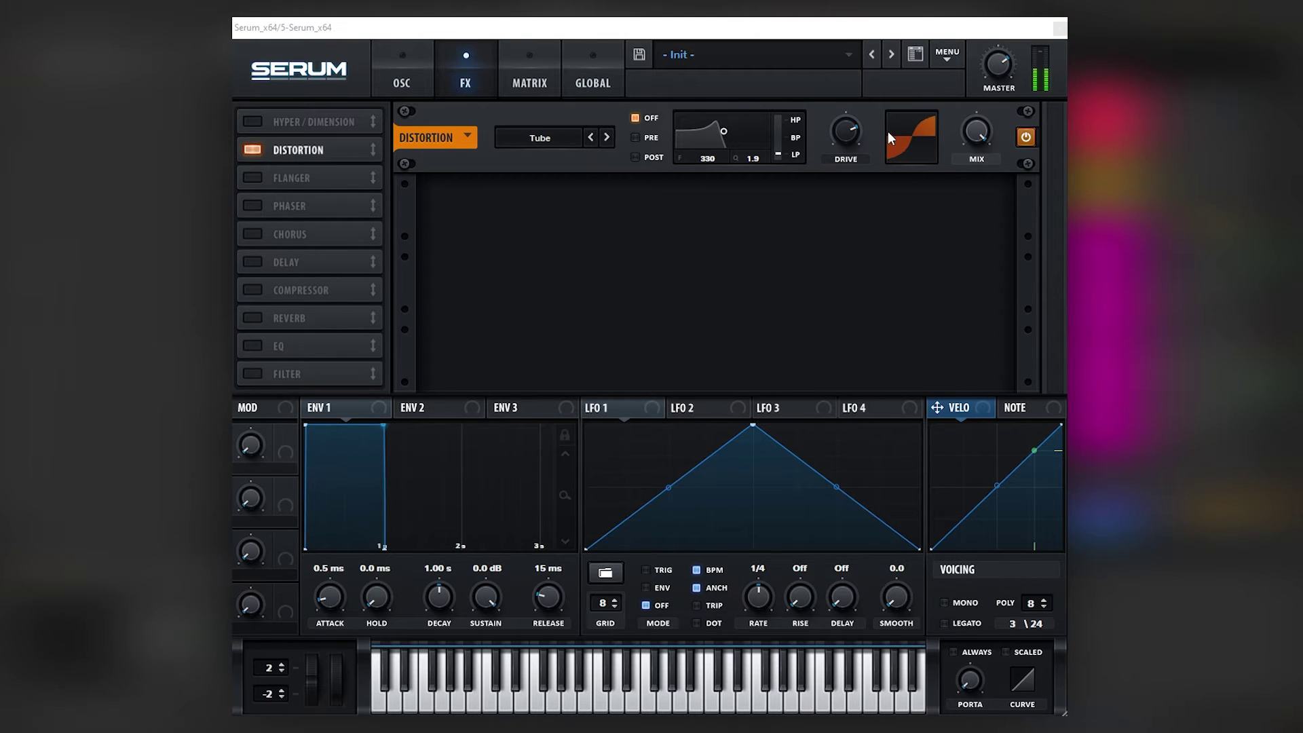
left_click_drag(844, 131, 842, 140)
Step: Add a compressor after the distortion and raise its gain, checking it against the oscillator settings during playback
left_click(271, 291)
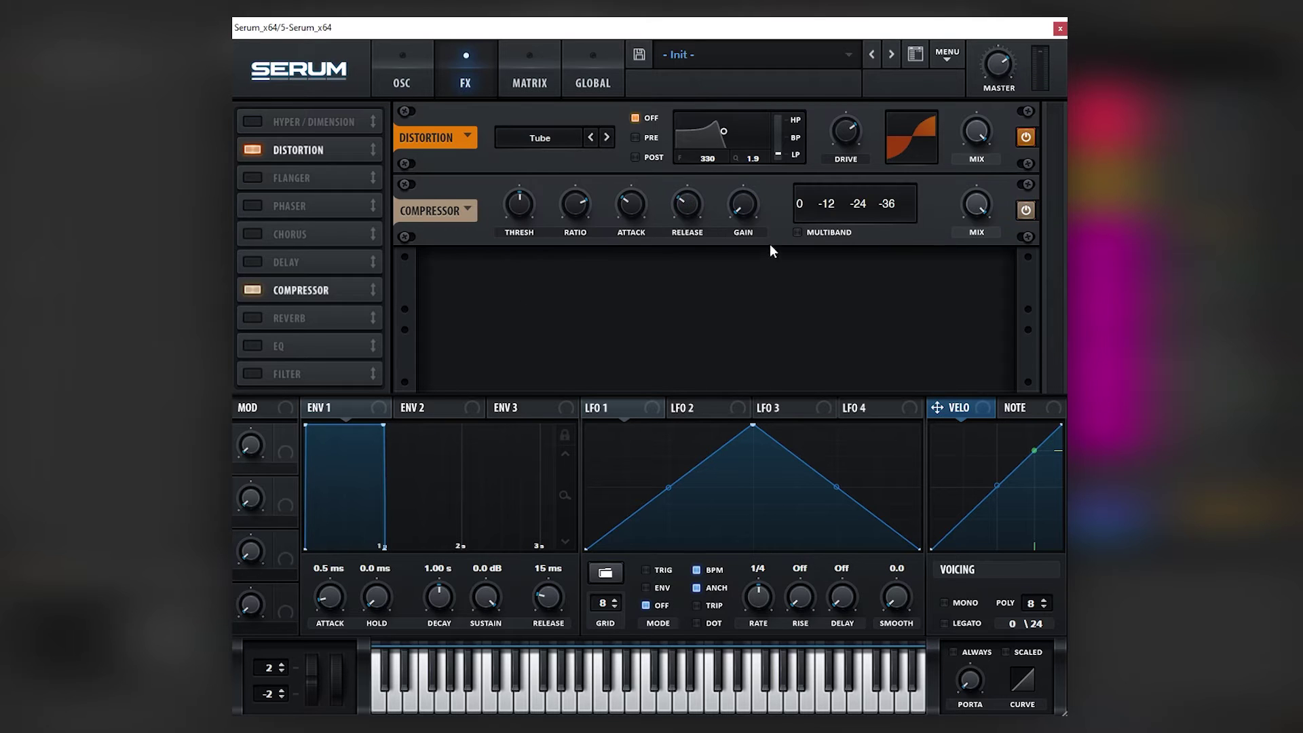
left_click(402, 81)
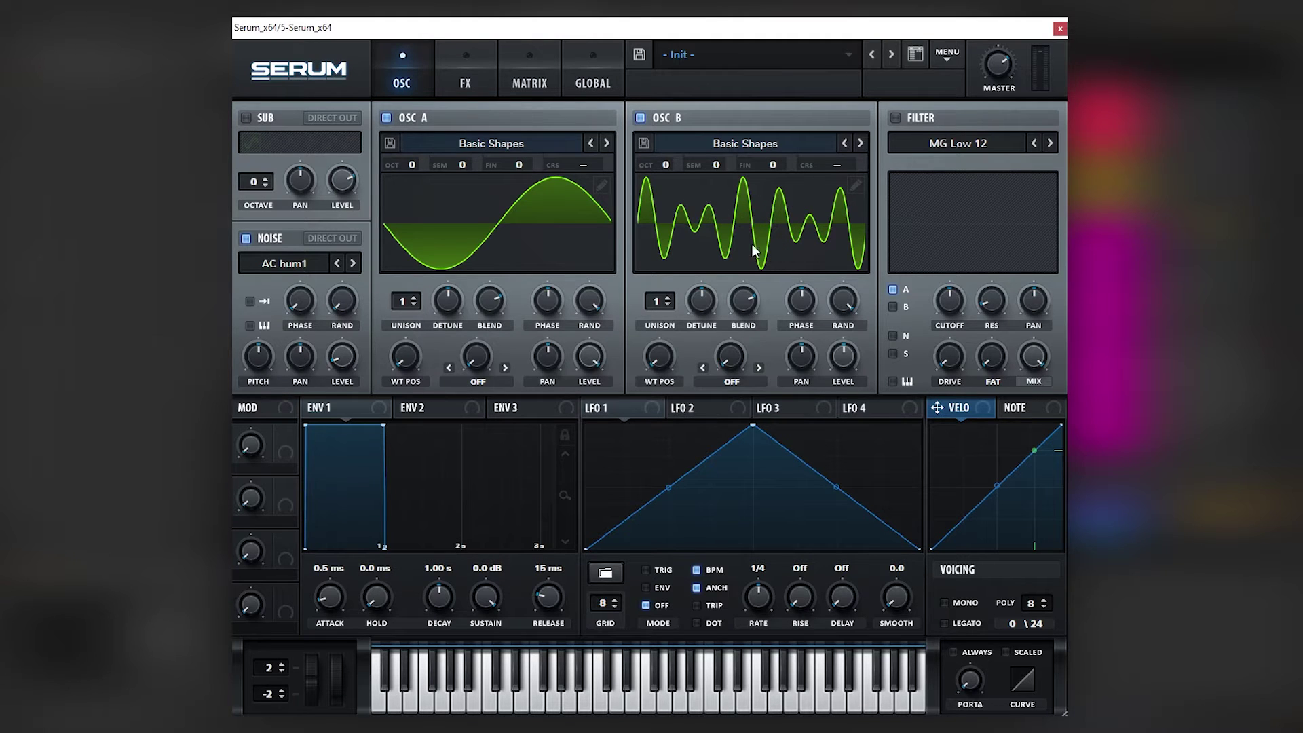
left_click(475, 94)
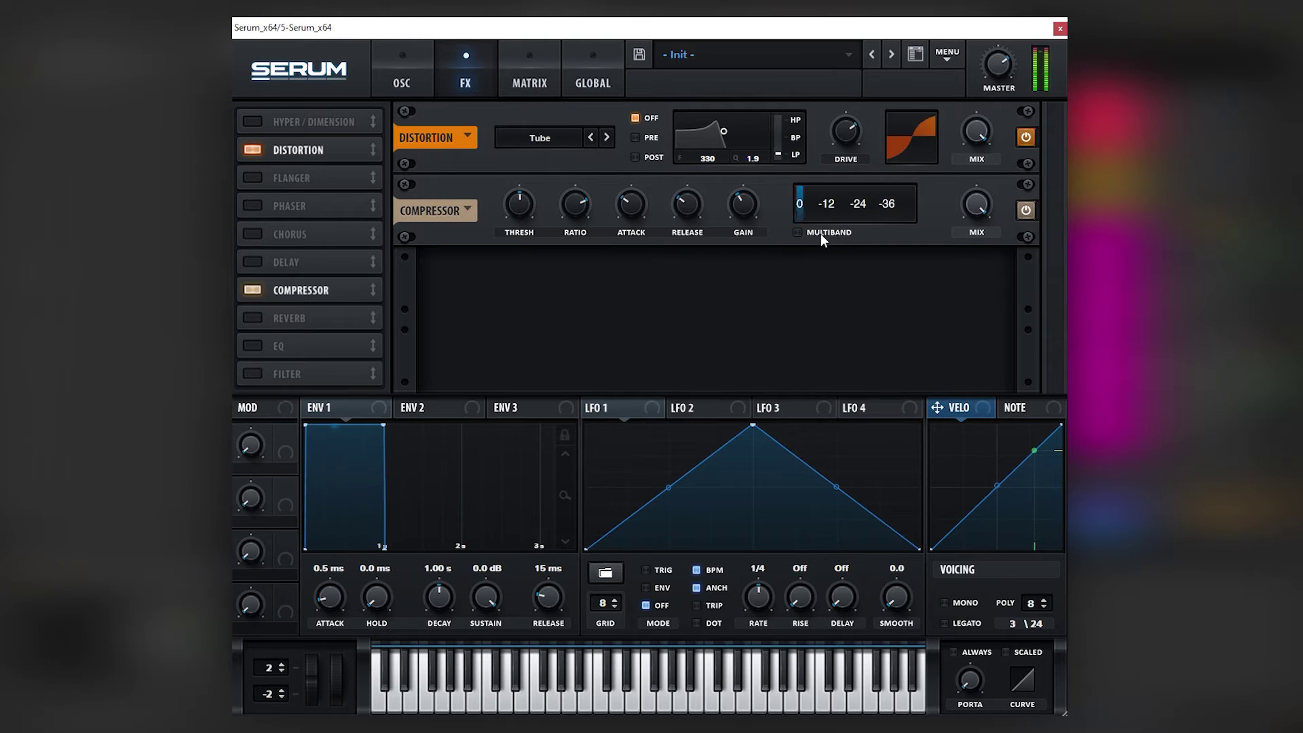
left_click(402, 80)
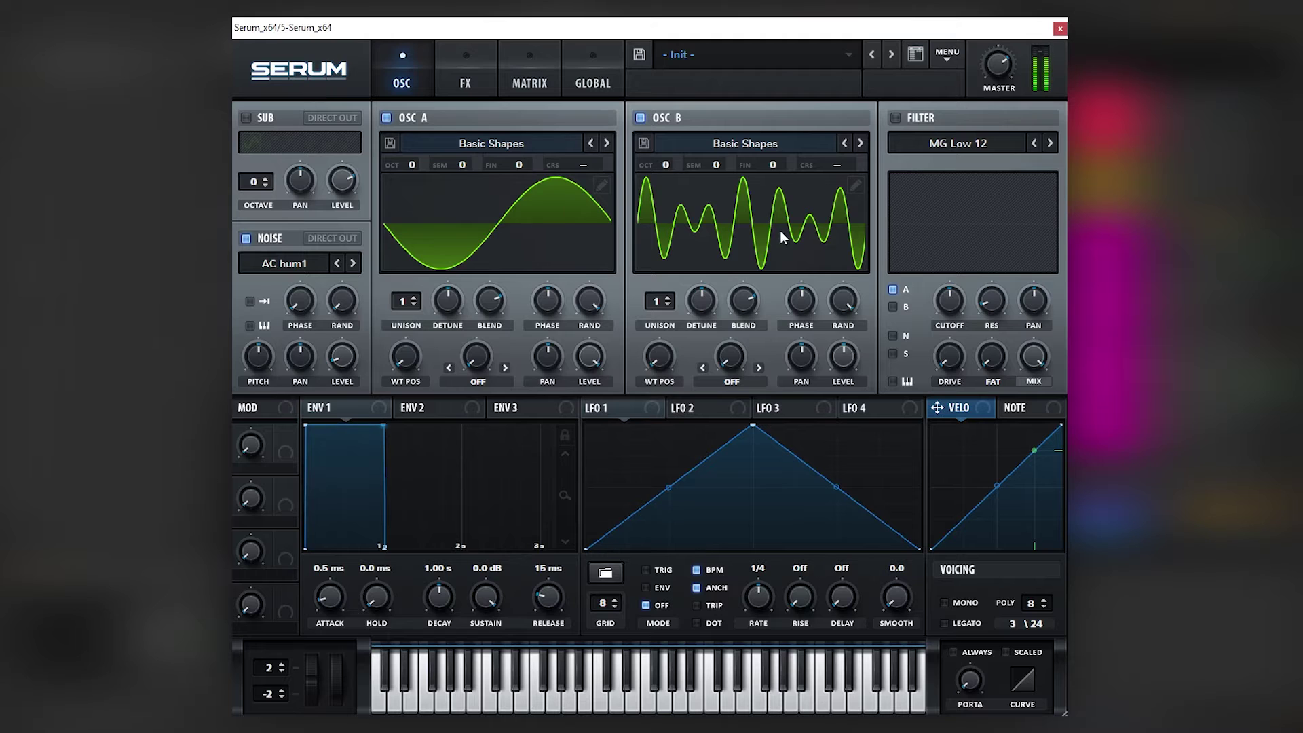
left_click(468, 75)
left_click(429, 74)
Step: Replace harmonics 5 and 7 in oscillator B's wavetable with harmonic 3 alone
left_click(855, 184)
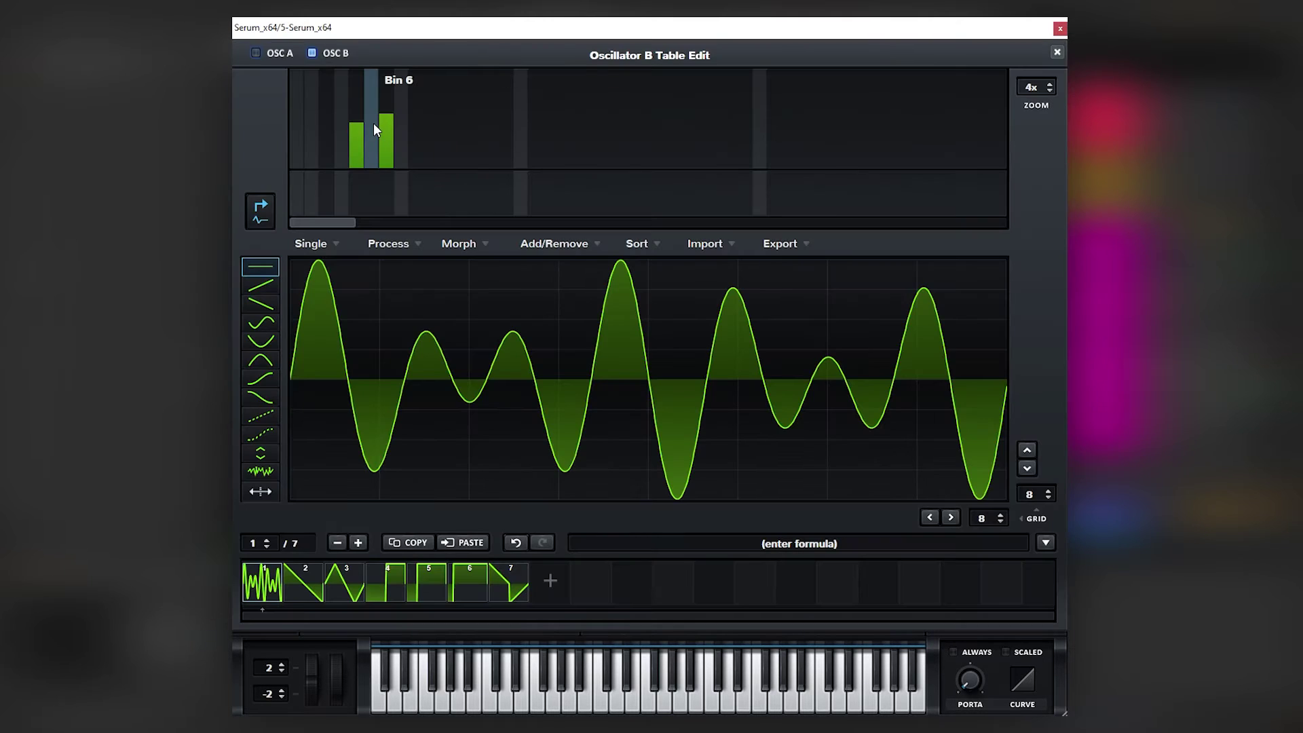
left_click_drag(373, 107, 372, 193)
left_click(437, 131)
mouse_move(386, 136)
left_mouse_down()
mouse_move(381, 161)
mouse_move(420, 116)
mouse_move(416, 173)
left_mouse_up()
left_click(327, 103)
left_click_drag(356, 144, 357, 202)
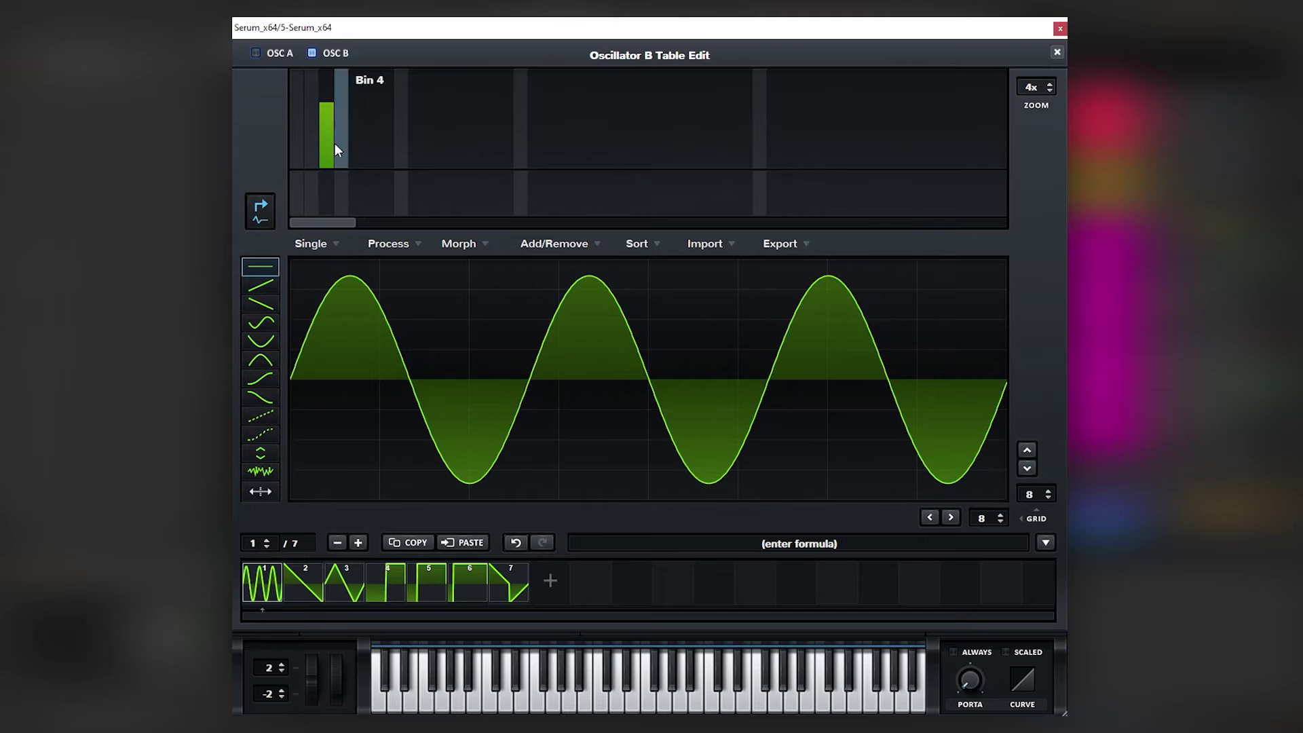
Step: Try harmonics 6, 10 and 14 one at a time in place of harmonic 3 in oscillator B's spectrum
left_click_drag(331, 141, 349, 197)
left_click(382, 107)
left_click_drag(381, 117, 368, 107)
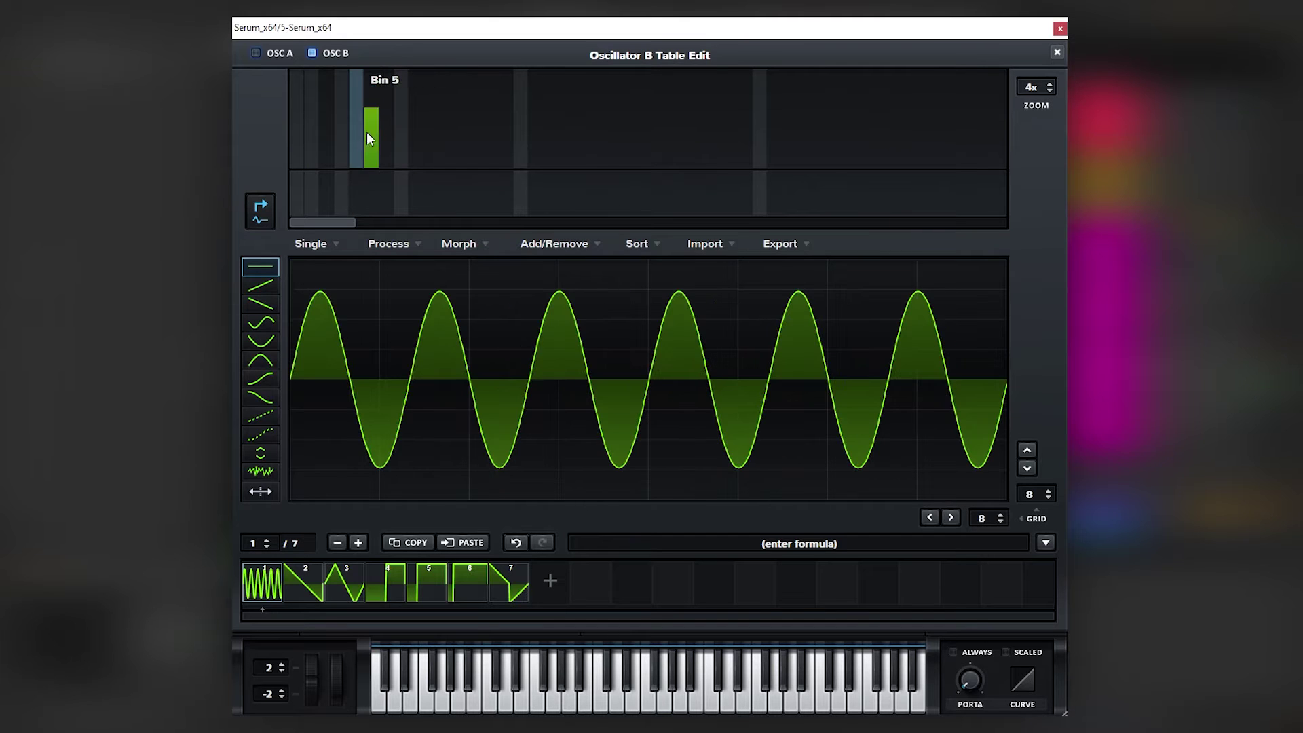
left_click_drag(372, 126, 372, 180)
left_click(436, 129)
left_click_drag(435, 136, 429, 189)
left_click(492, 110)
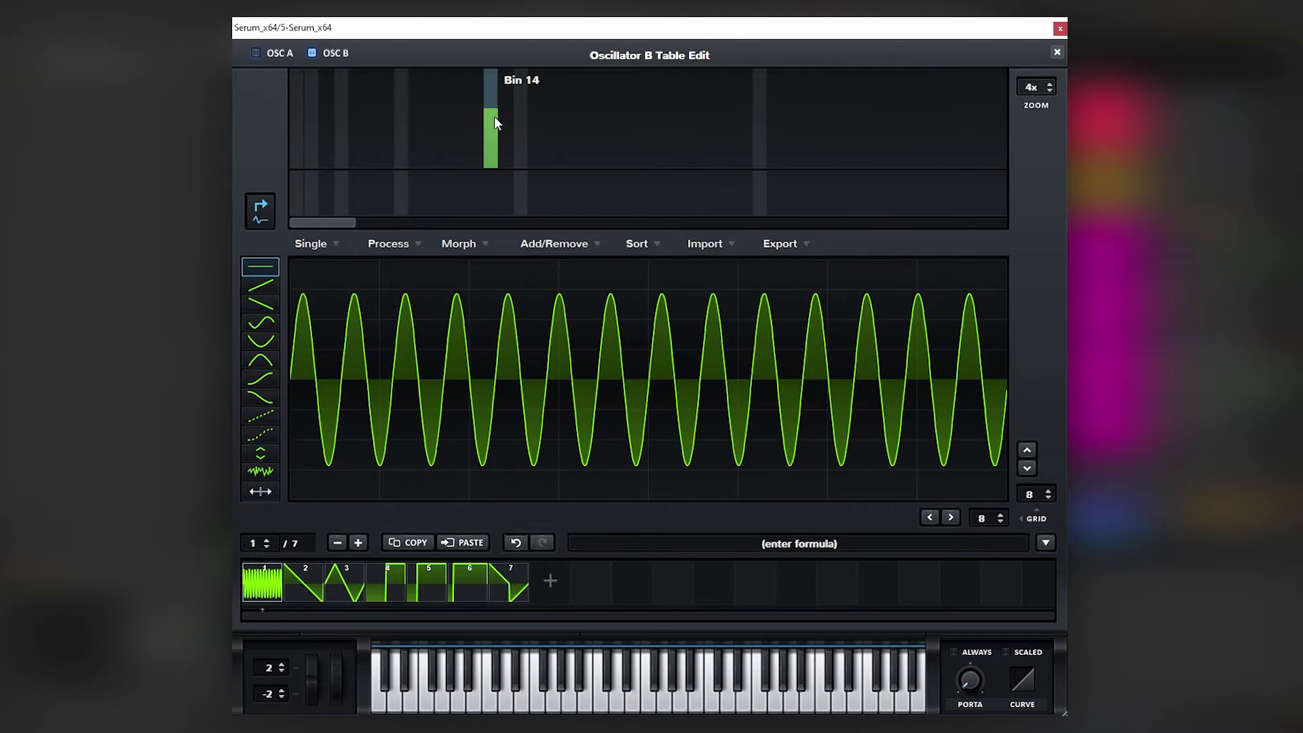
Step: Clear harmonic 14 from oscillator B's spectrum and draw harmonics 25 and 8 instead
right_click(493, 120)
left_click(655, 124)
left_click(401, 128)
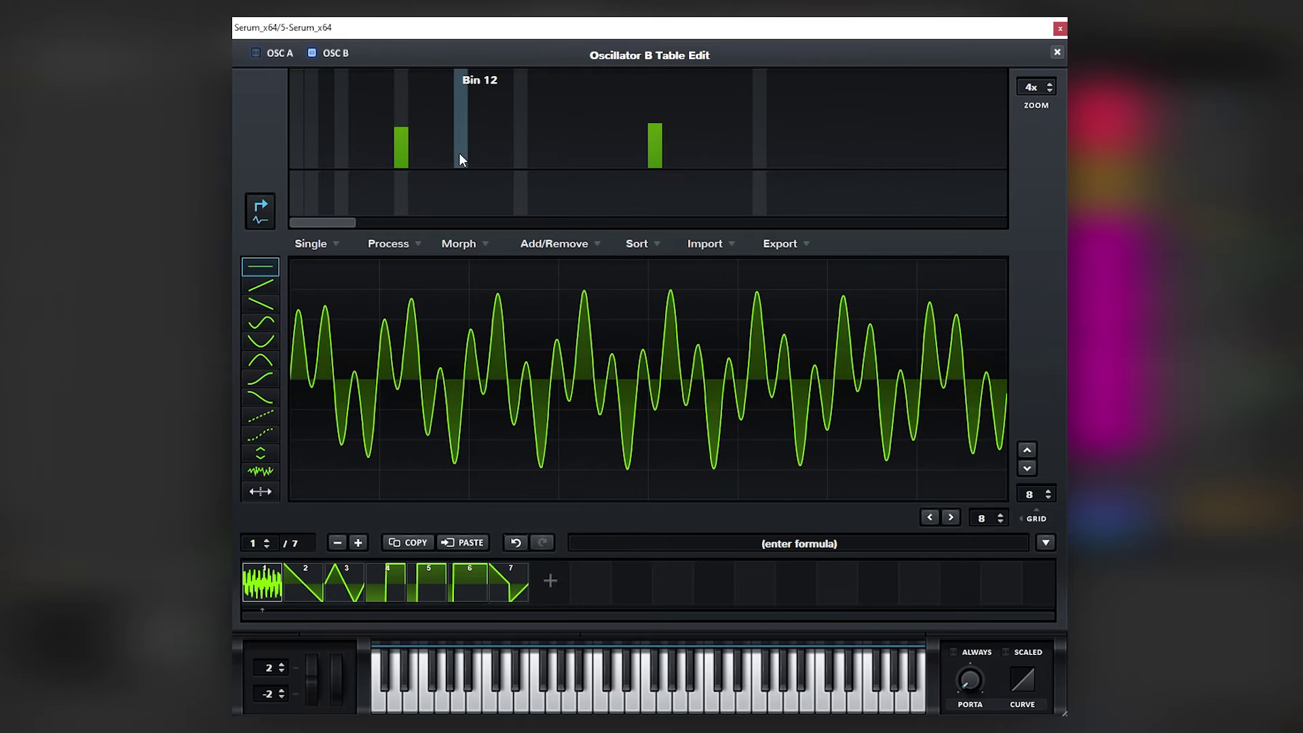
Step: Try adding harmonics 12 and 20 to oscillator B's spectrum while lowering harmonic 25
left_click(460, 140)
left_click(580, 129)
left_click(655, 163)
left_click(625, 137)
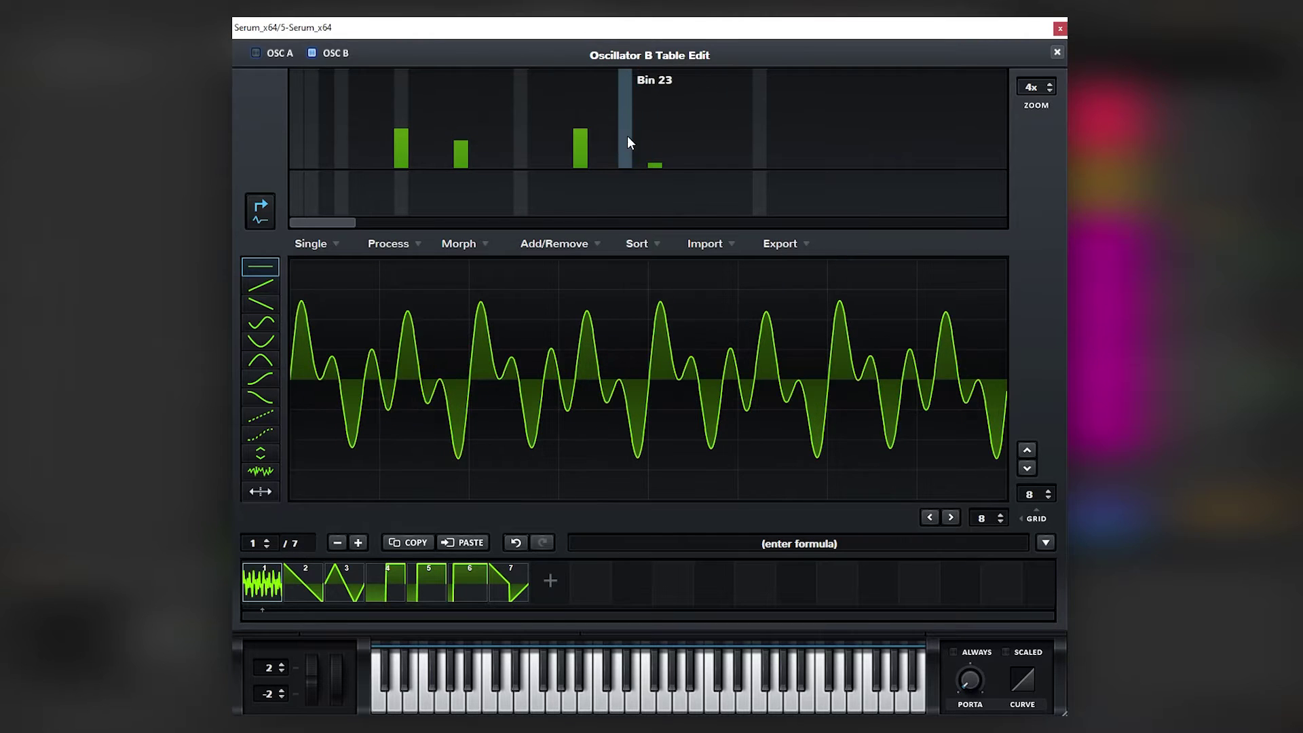
left_click(611, 148)
Step: Replace the trial harmonics in oscillator B's spectrum with harmonics 5 and 7 and close the wavetable editor
mouse_move(401, 167)
left_mouse_down()
mouse_move(518, 237)
mouse_move(384, 165)
left_mouse_up()
left_click(358, 119)
left_click(384, 111)
left_click(352, 132)
left_click(1056, 52)
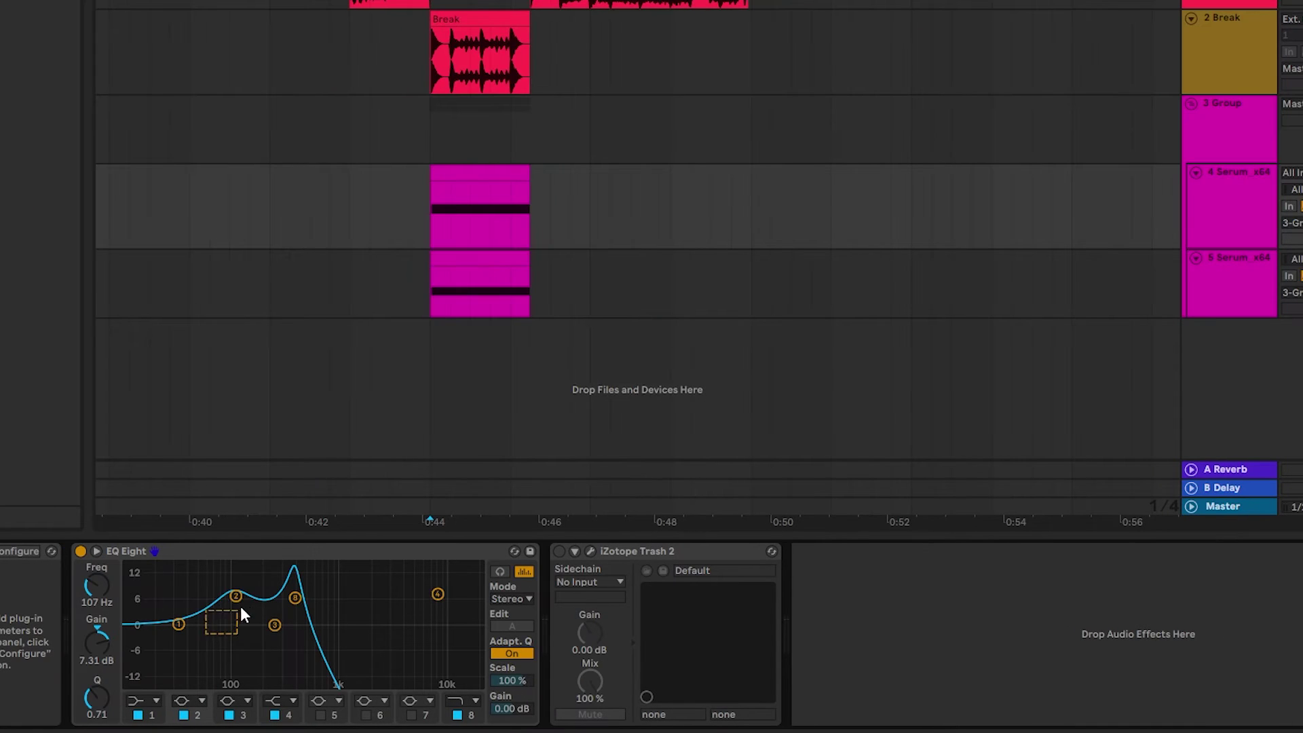
Step: Audition the bass with EQ Eight's resonant low-pass band selected, and bypass EQ Eight to compare
left_click(295, 597)
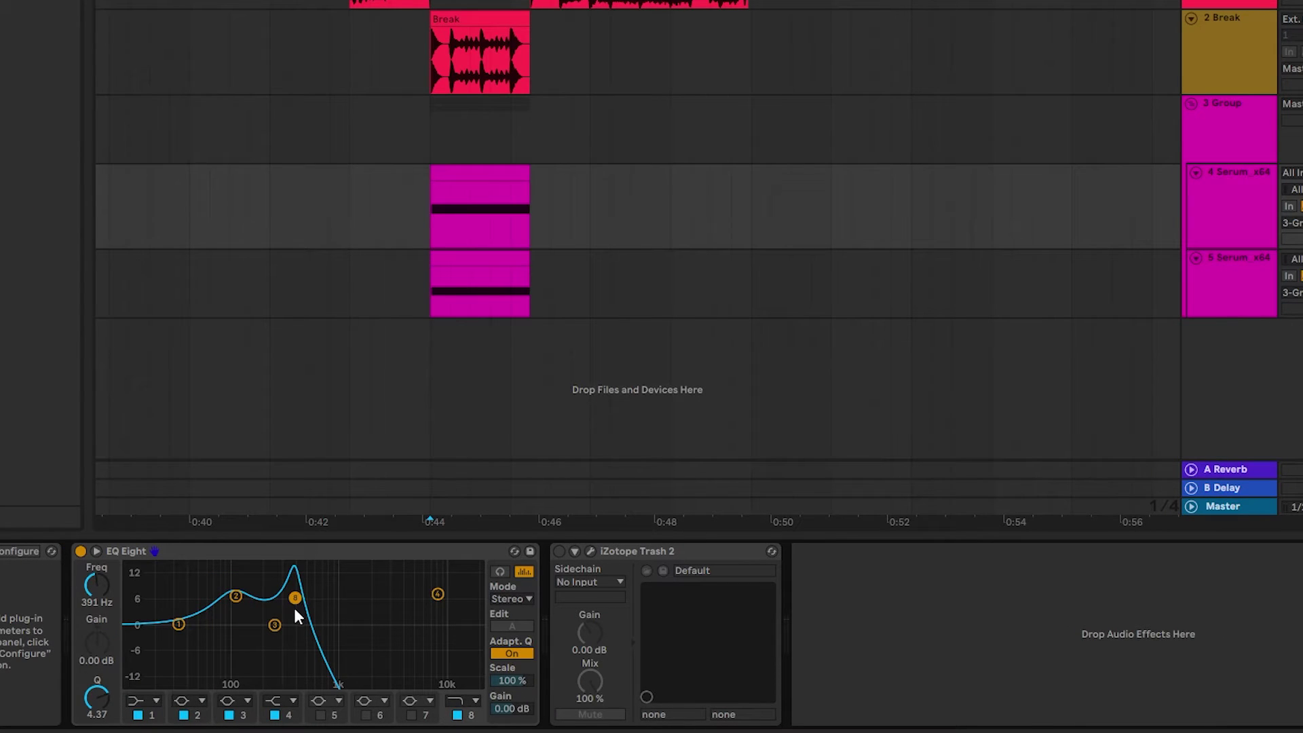
key("space")
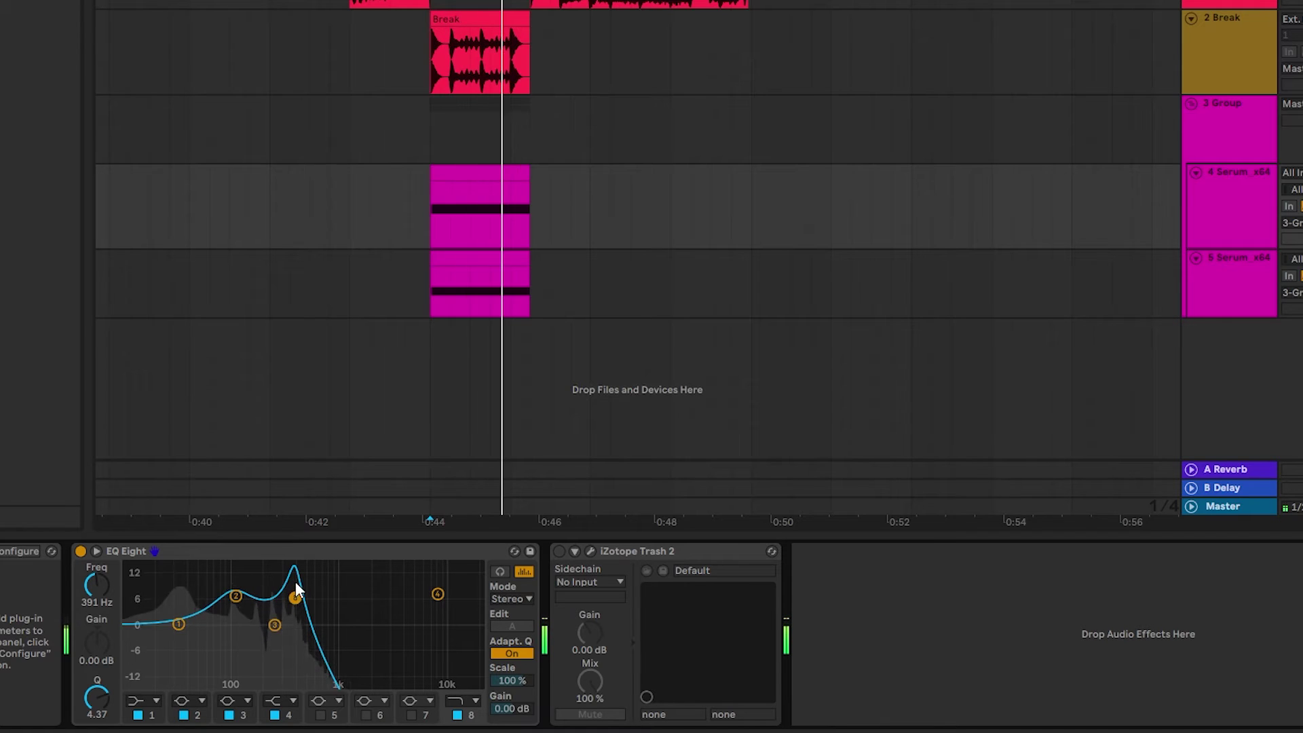
key("space")
key("space")
key("space")
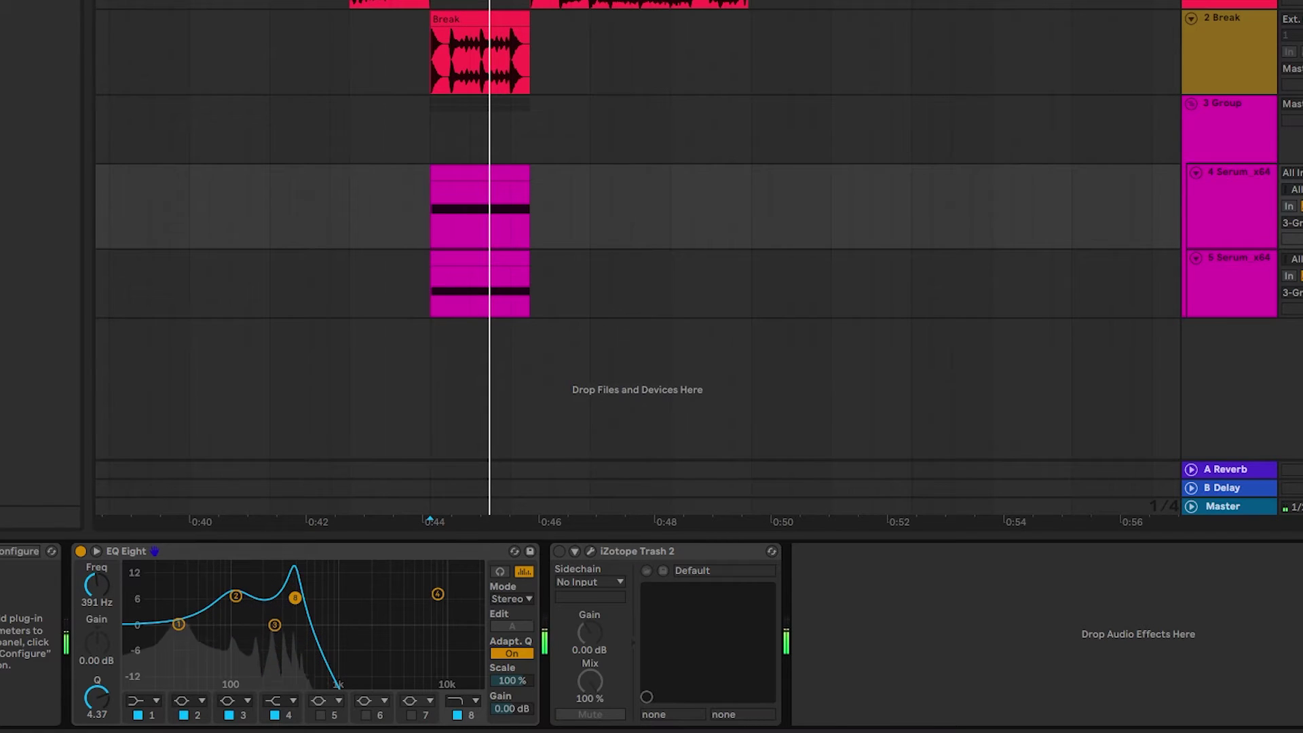
left_click(80, 551)
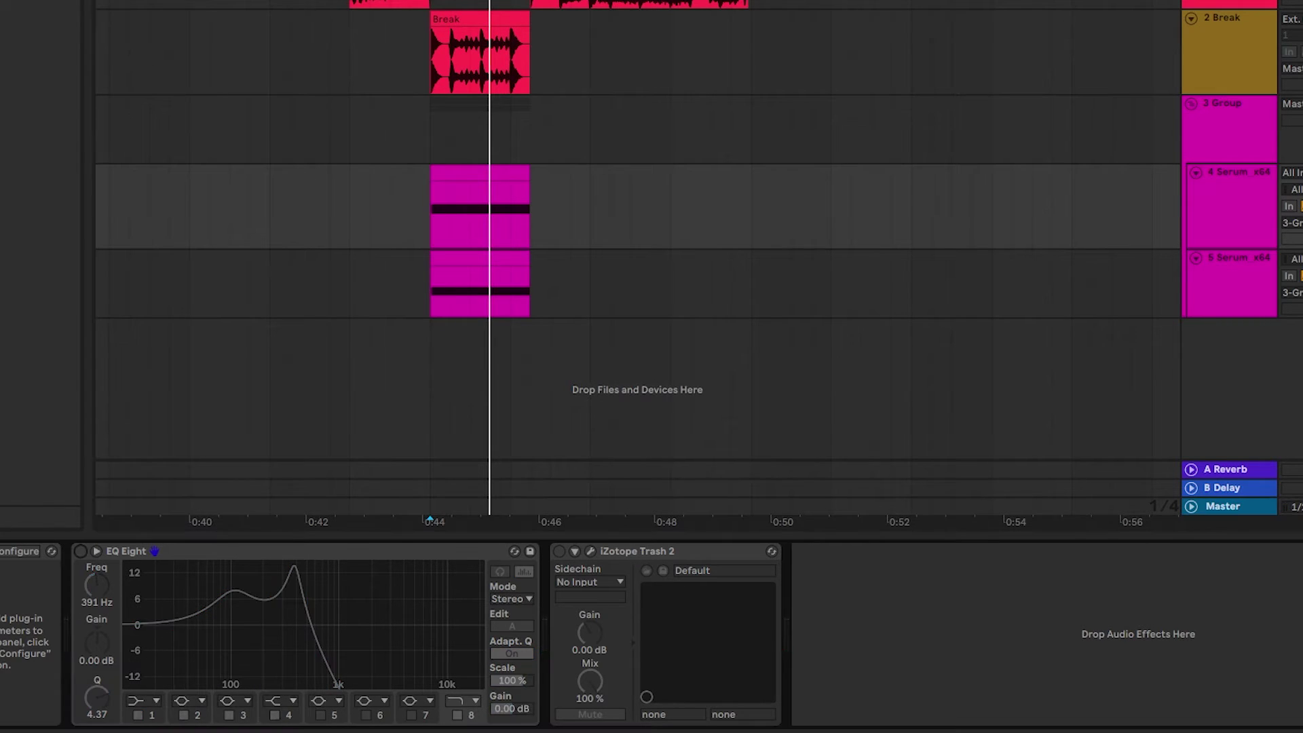
key("space")
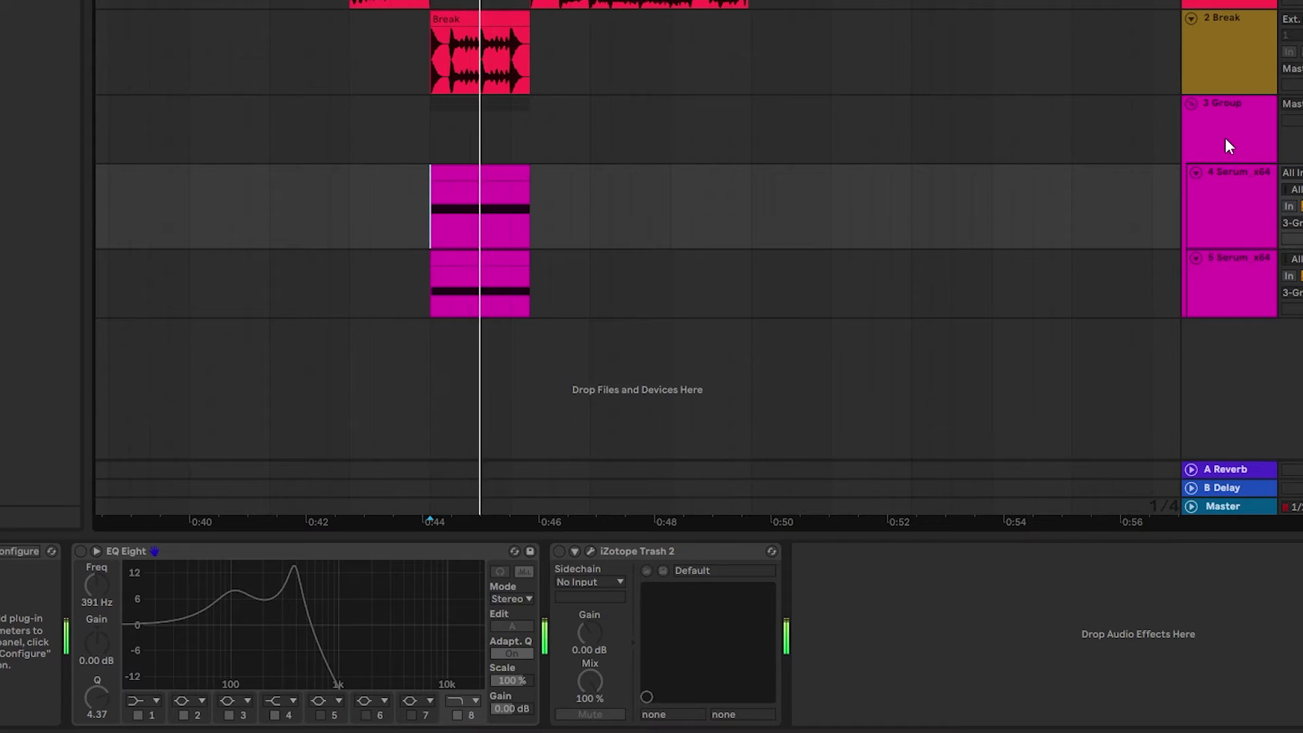
Step: On track 4 Serum, enable iZotope Trash 2 and turn EQ Eight back on while listening to the loop
left_click(1228, 146)
left_click(1228, 197)
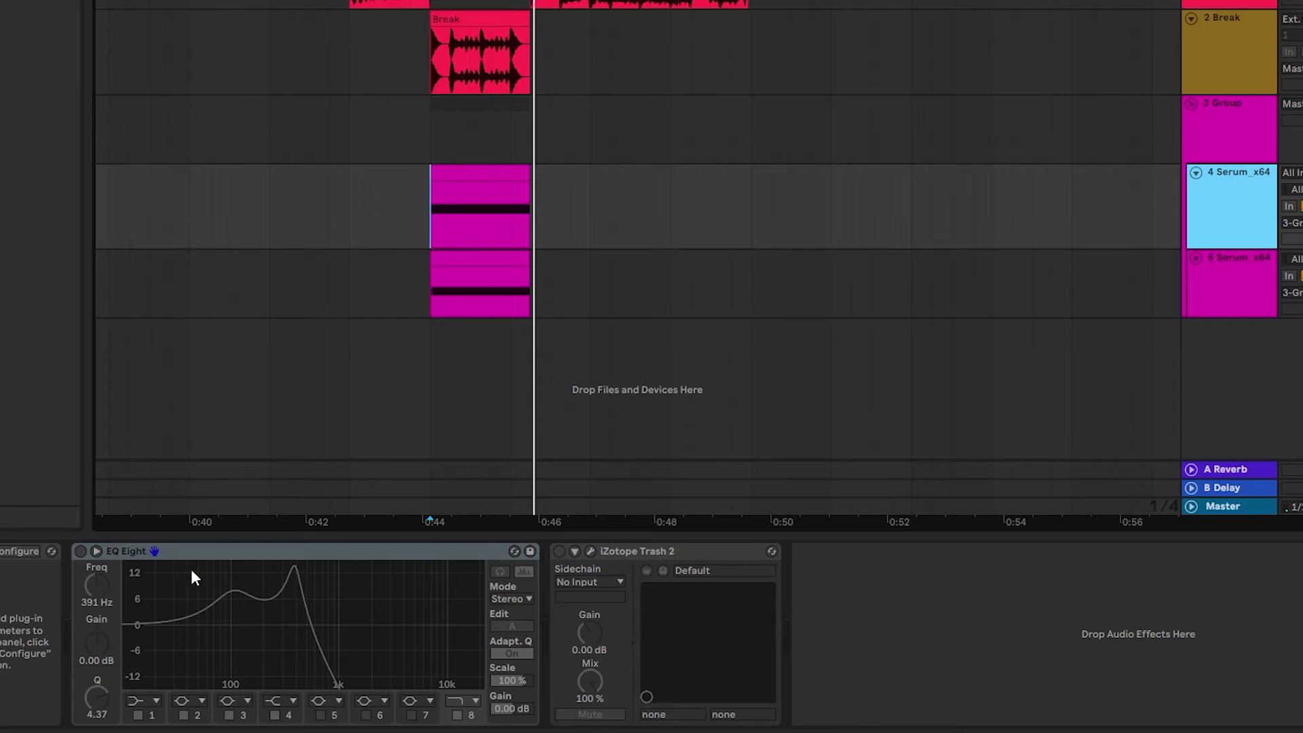
left_click(553, 547)
key("space")
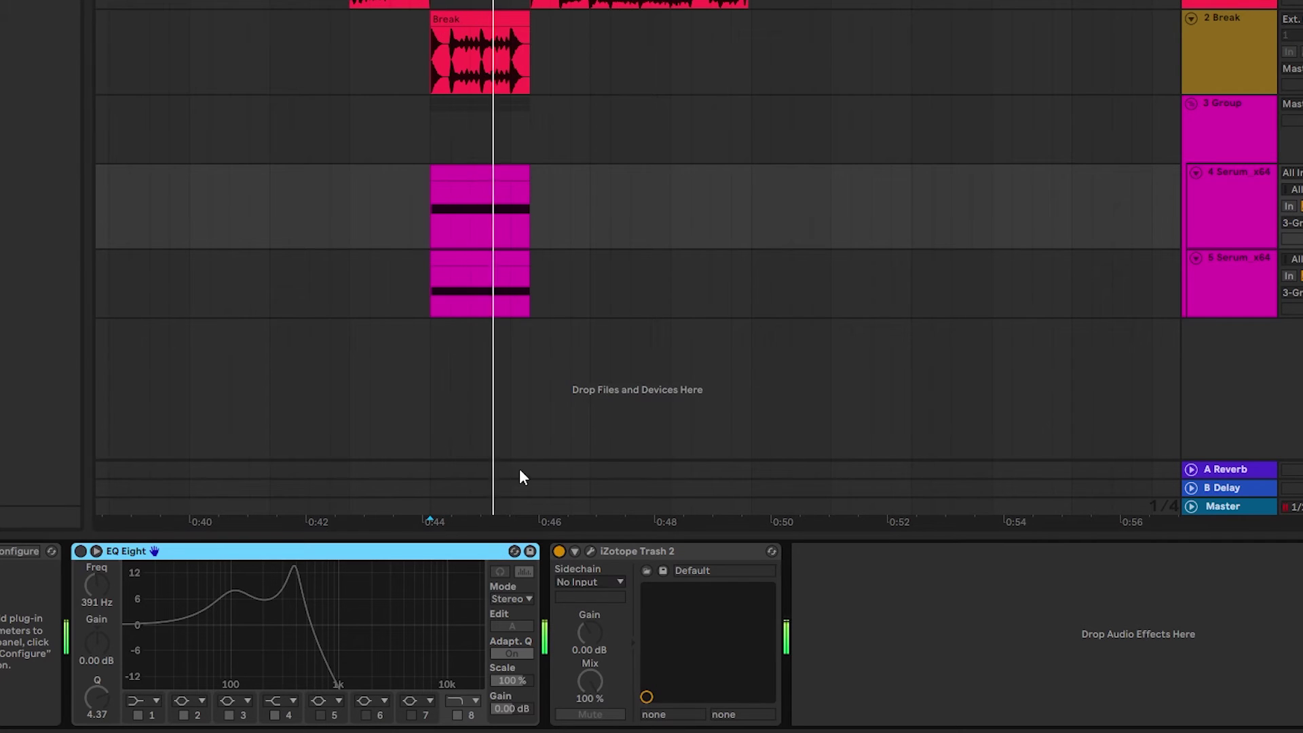
left_click(80, 551)
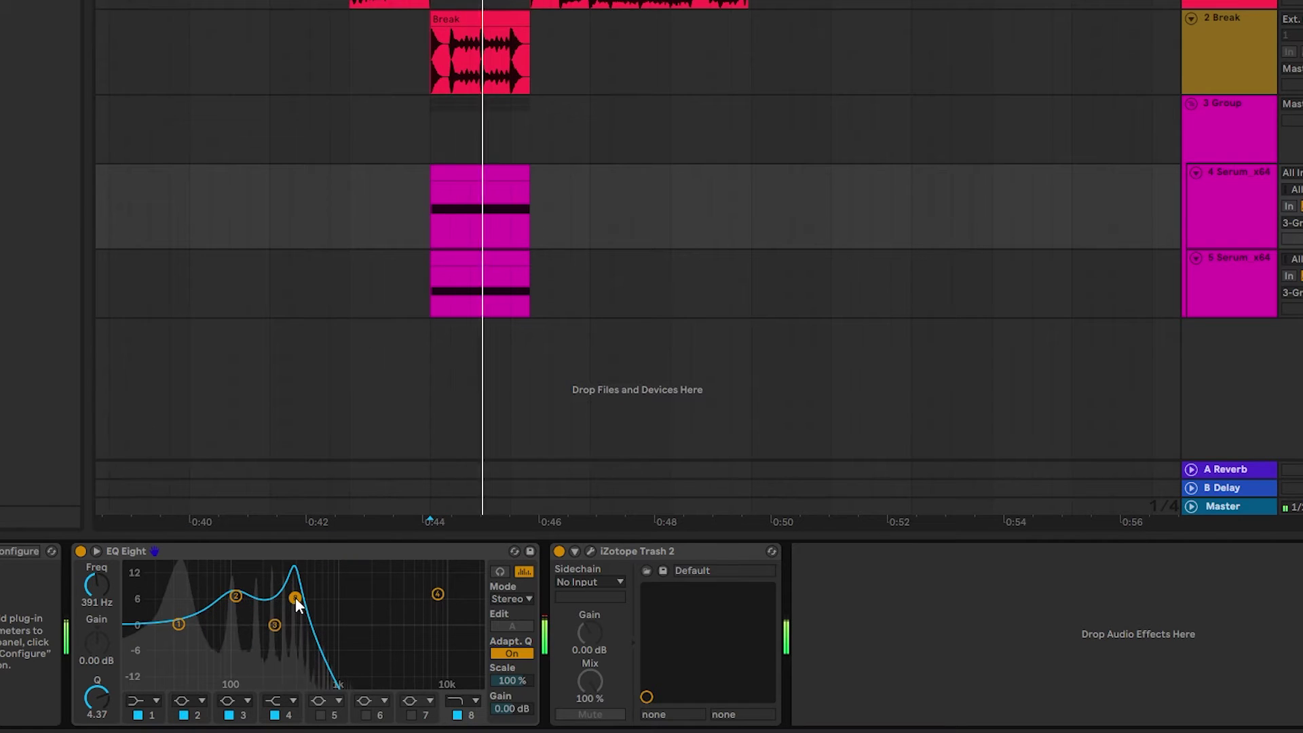
key("space")
left_click(590, 550)
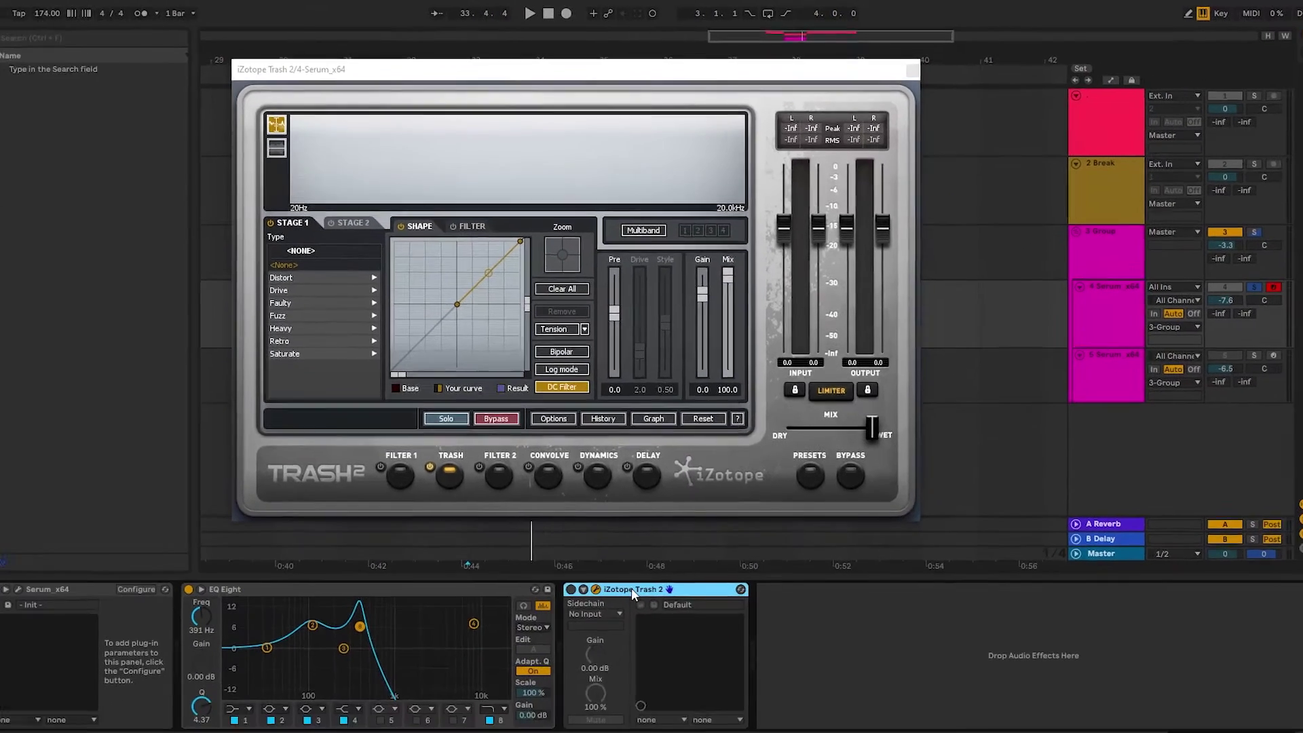
key("Delete")
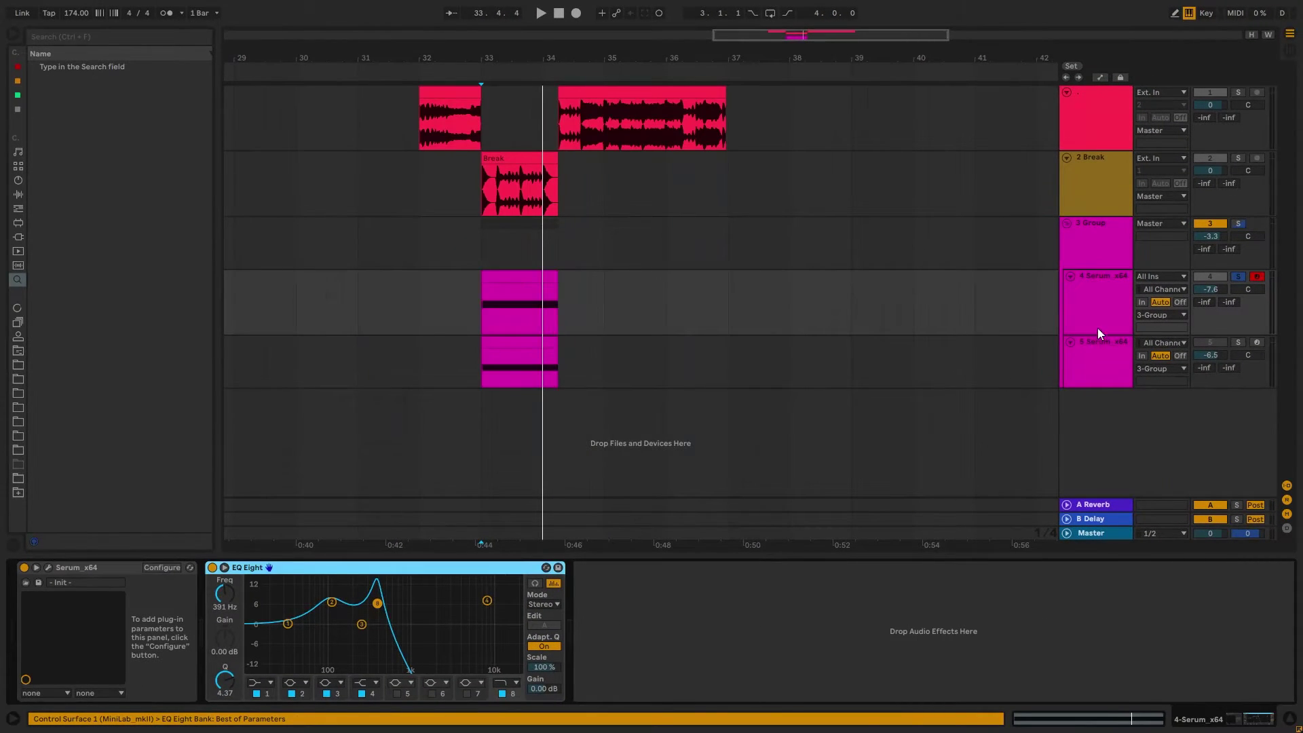
left_click(1097, 328)
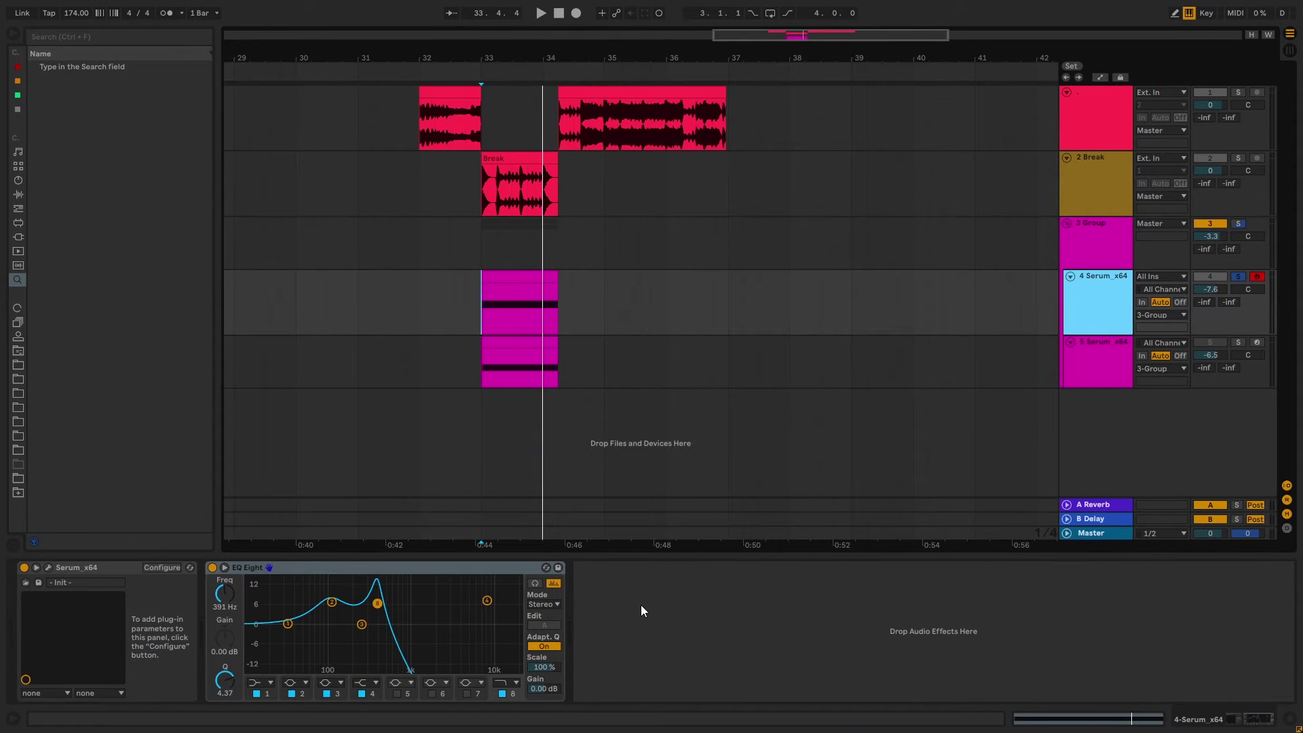
Step: In track 5's Serum, enable oscillator B and move oscillator A's wavetable position to the sine wave
left_click(1101, 344)
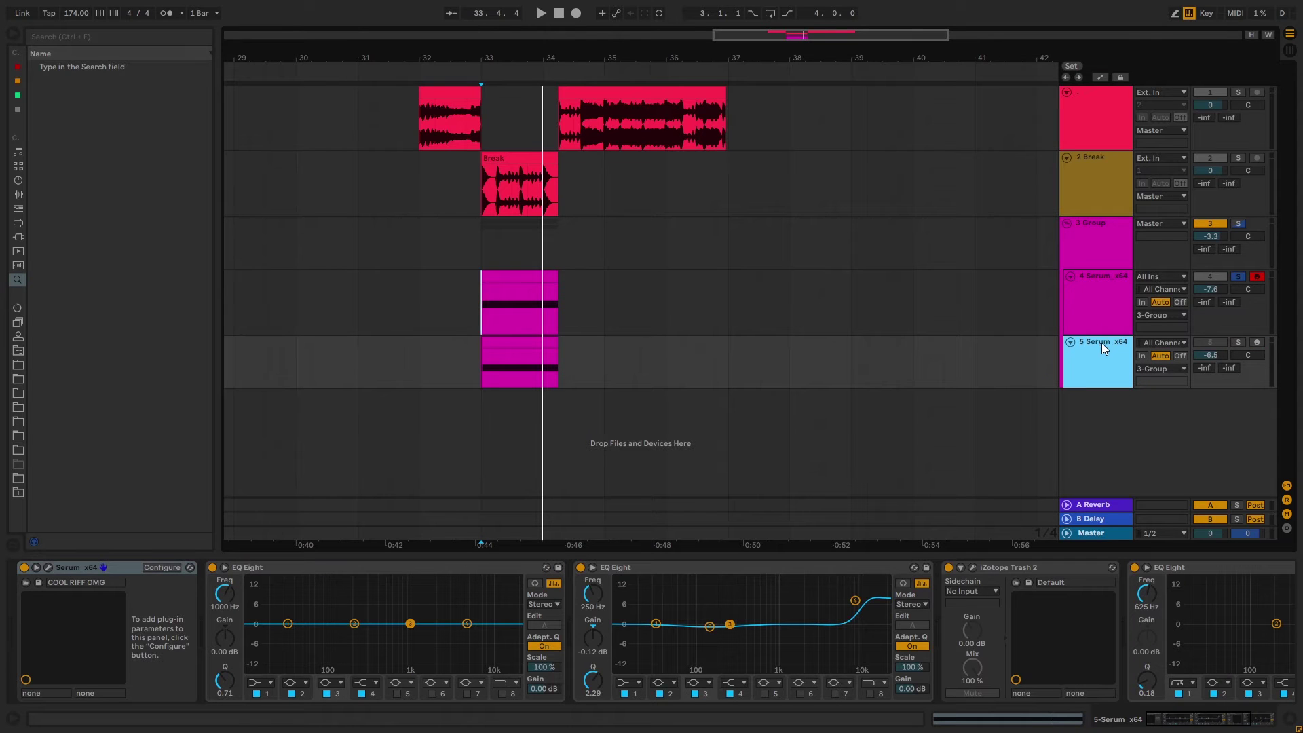
left_click(1241, 343)
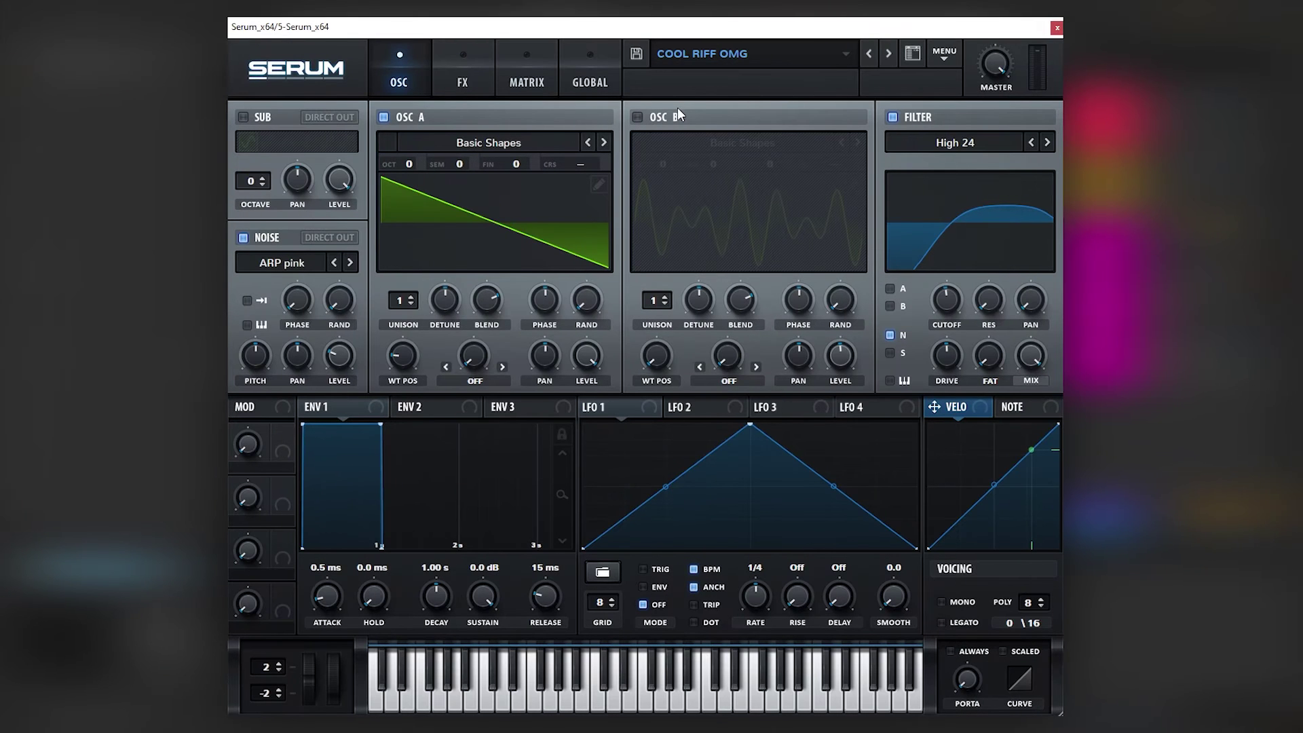
left_click(676, 113)
left_click_drag(397, 363, 397, 400)
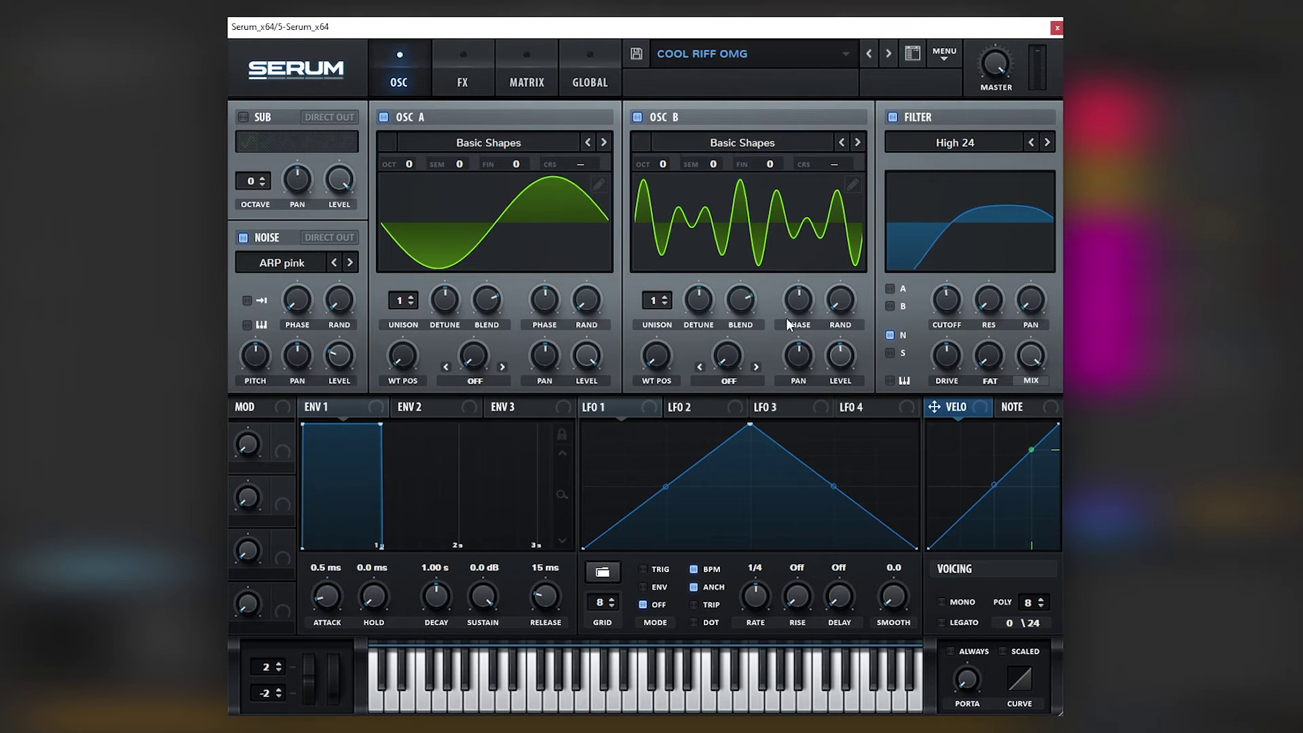
Step: Turn off Serum's filter and Distortion effect, checking oscillator B's harmonics along the way
left_click(923, 119)
left_click(451, 85)
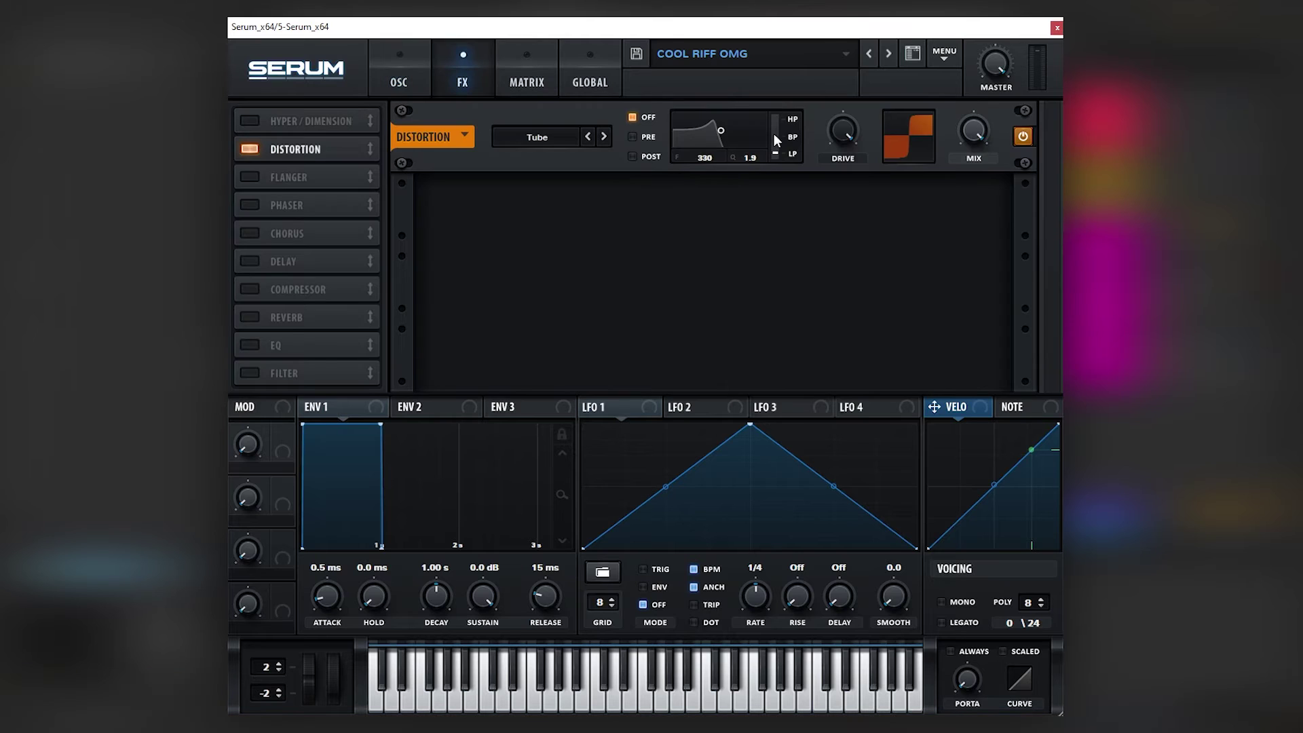
left_click(399, 78)
left_click(852, 185)
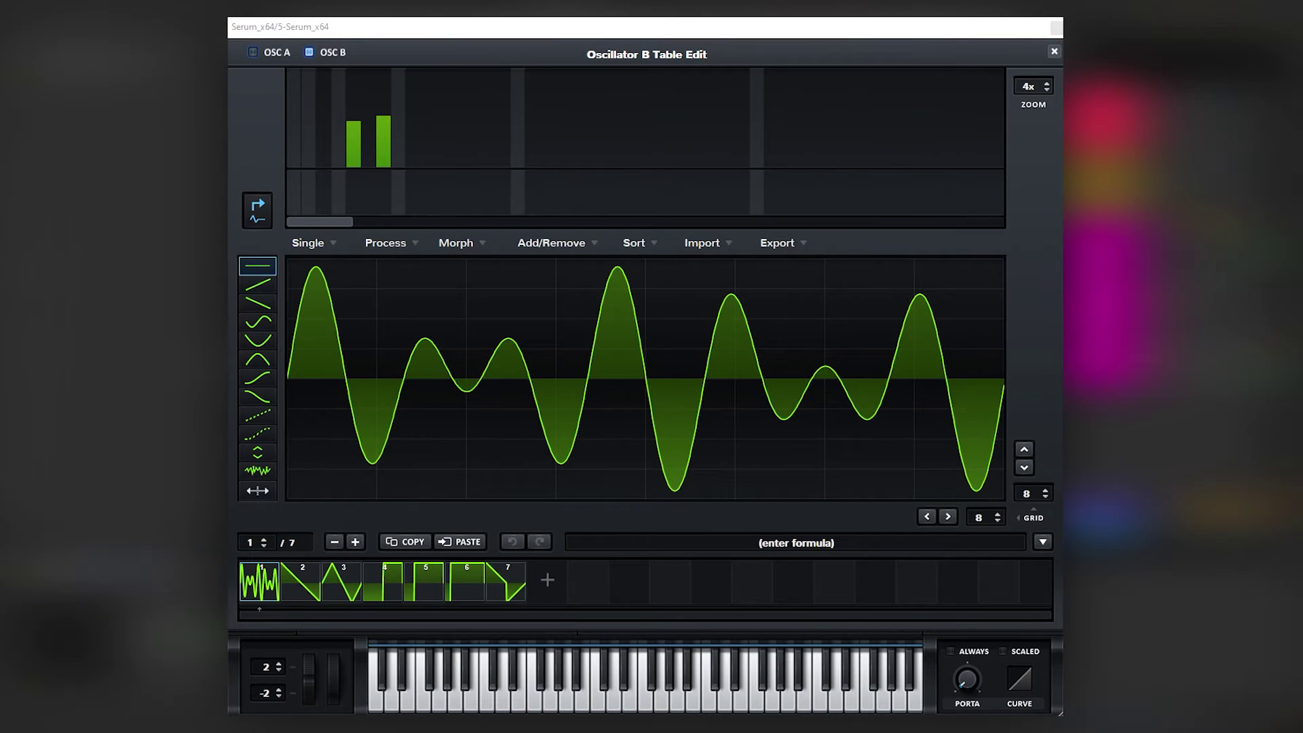
left_click(1054, 51)
left_click(462, 72)
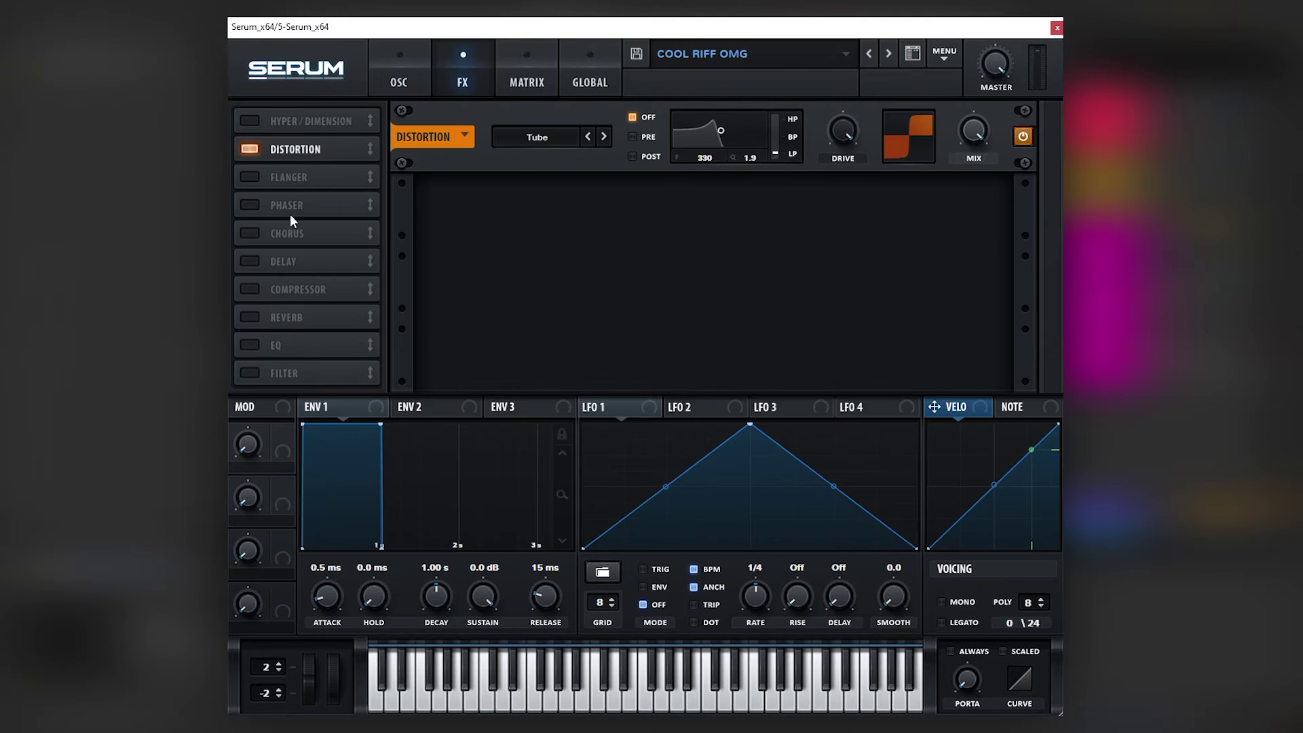
left_click(258, 145)
left_click(398, 72)
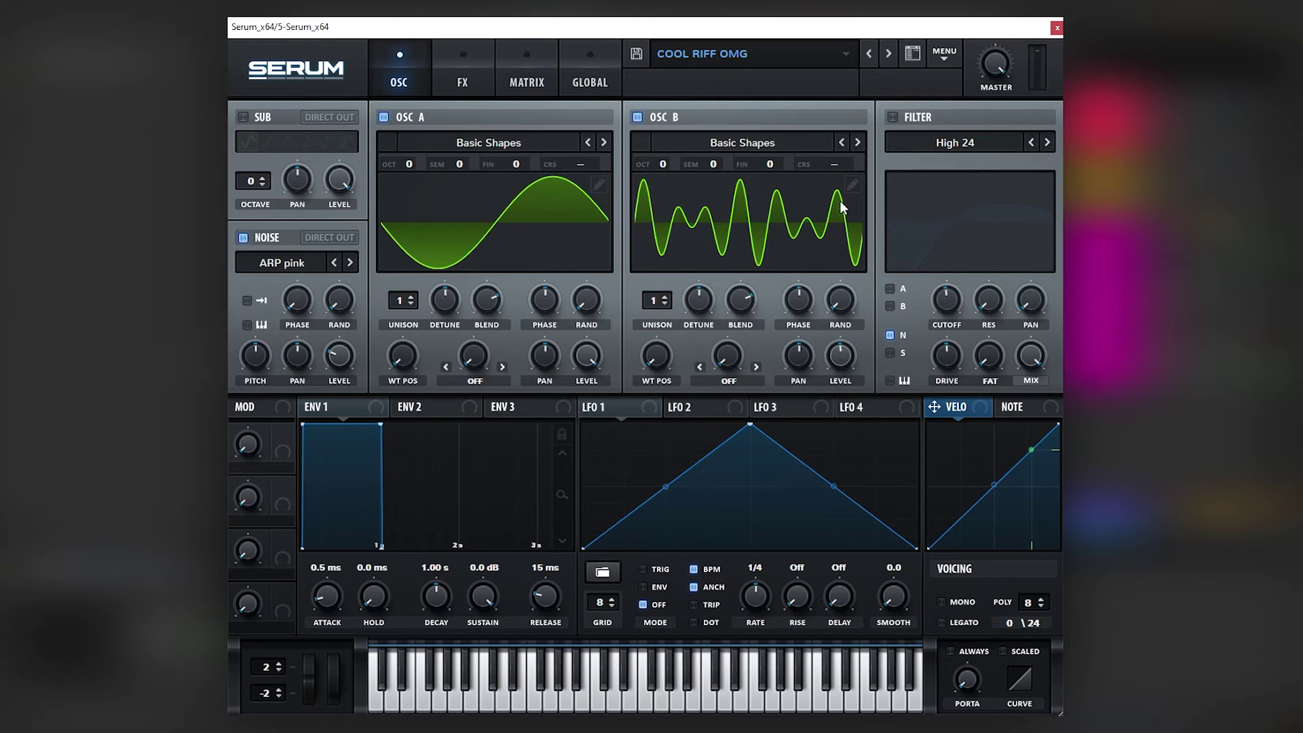
Step: Review harmonics 5 and 7 in oscillator B's wavetable and set the noise level to 20%
left_click(852, 184)
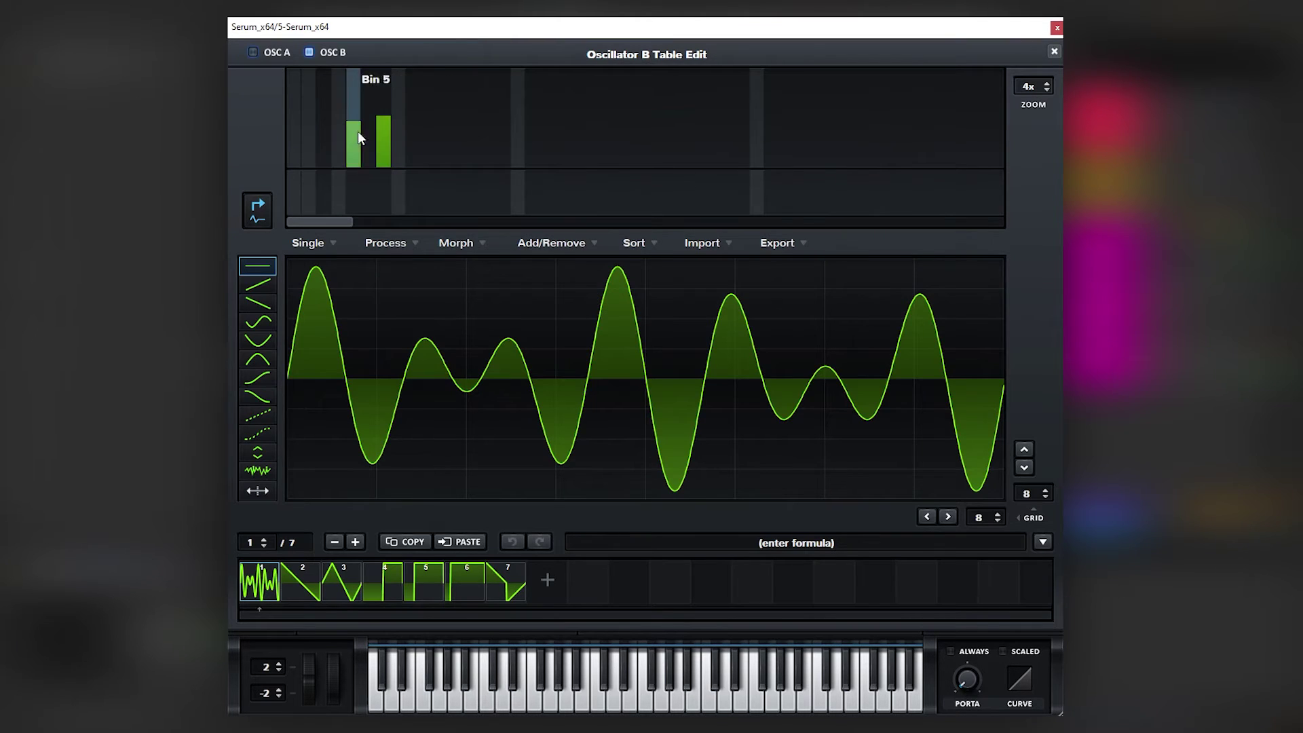
left_click(1054, 52)
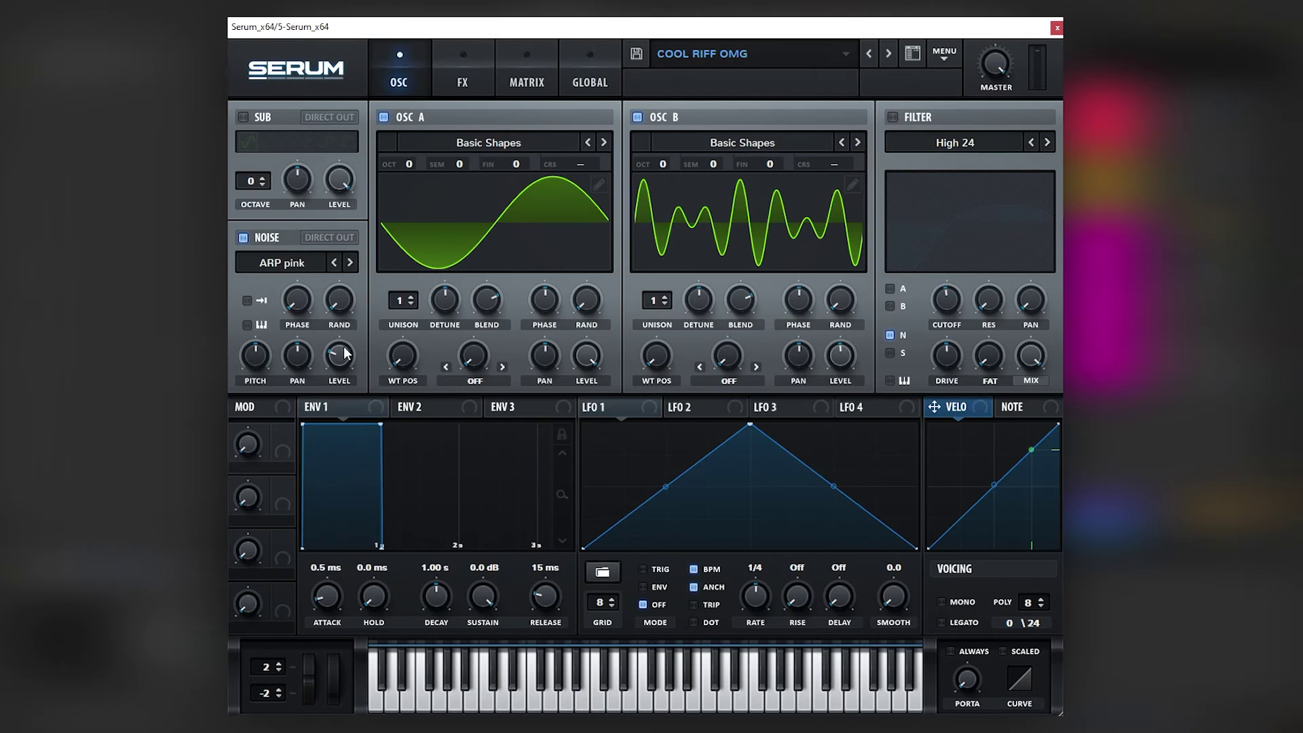
mouse_move(344, 347)
left_mouse_down()
mouse_move(360, 308)
mouse_move(346, 359)
left_mouse_up()
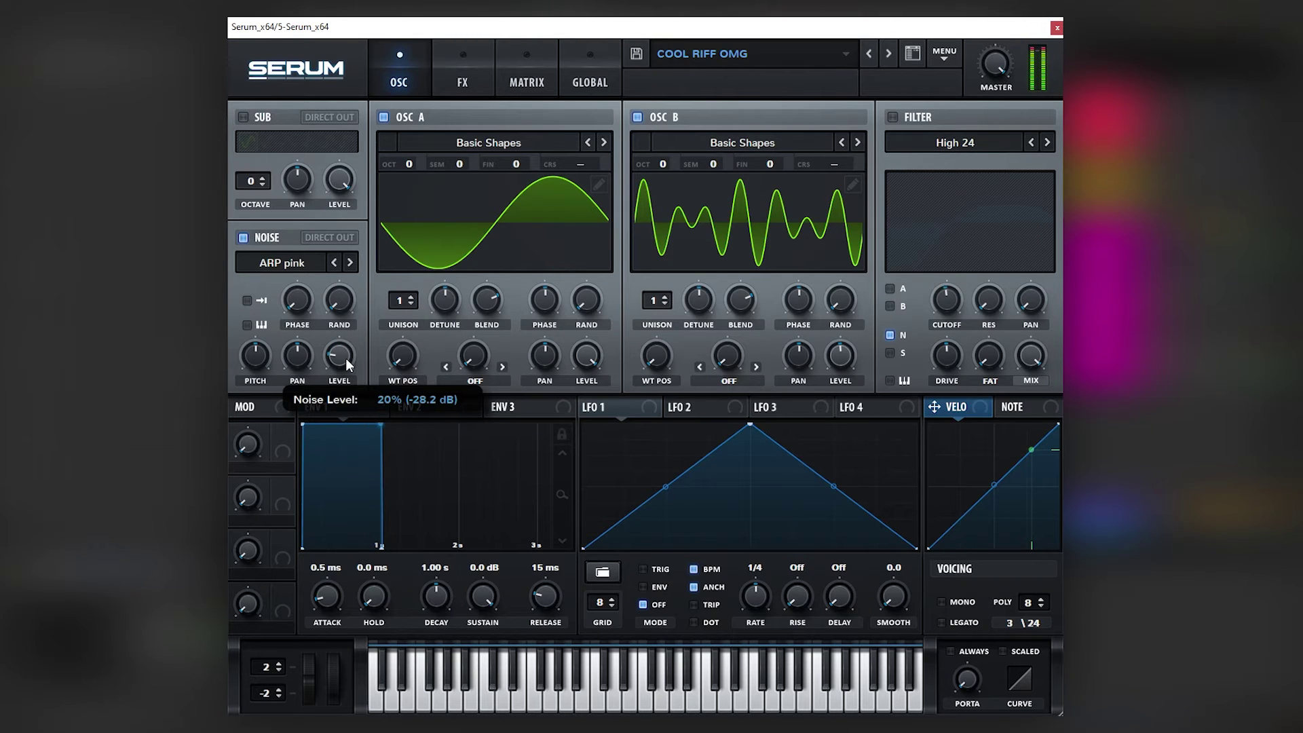
Step: Enable Serum's High 24 filter and the Distortion effect
left_click(914, 120)
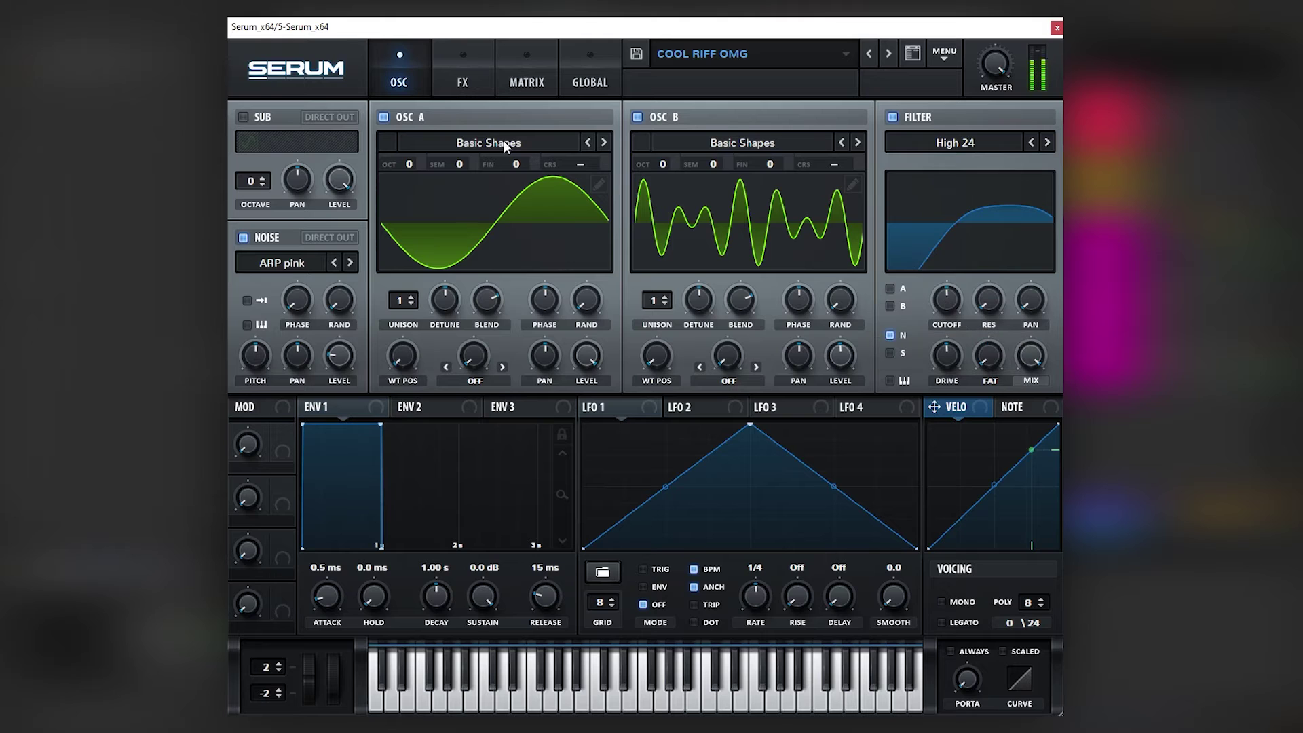
left_click(461, 86)
left_click(399, 81)
left_click(445, 82)
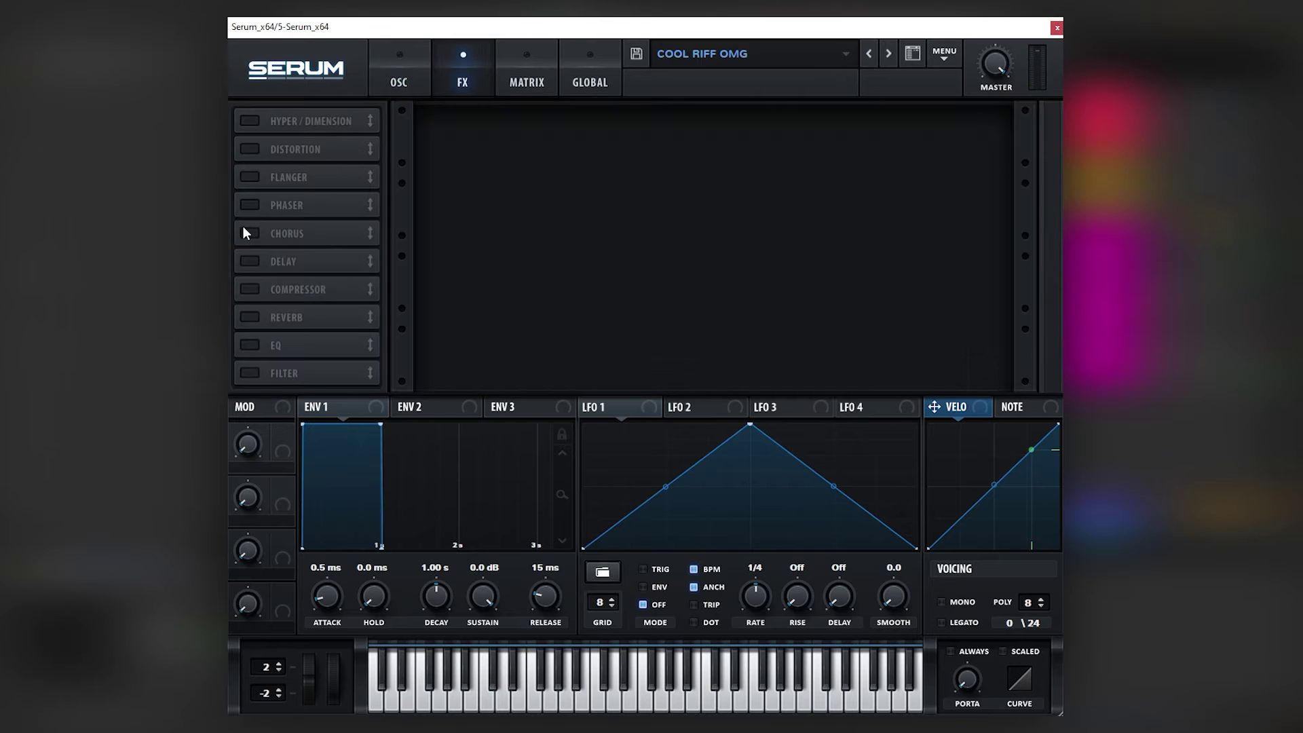
left_click(249, 149)
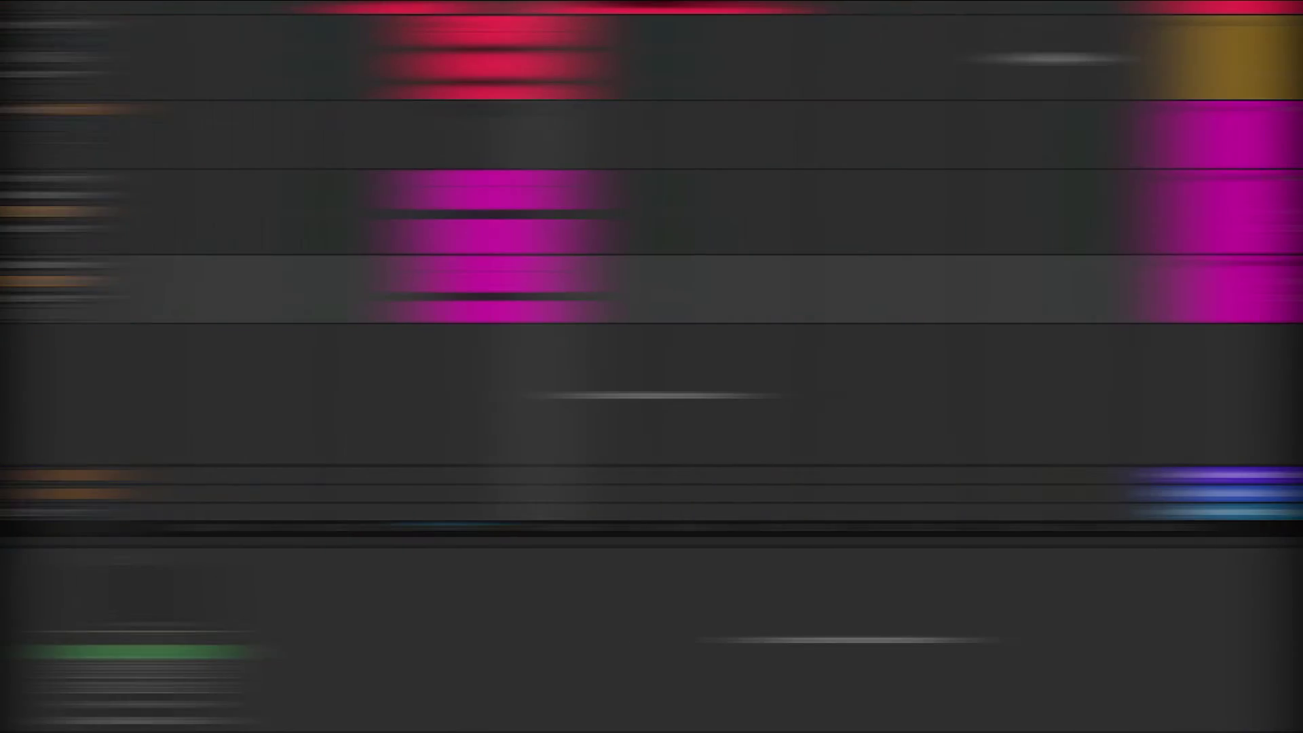
Step: Unfold and enable the second EQ Eight on track 5 Serum, the one with the high-shelf boost, and audition it
left_click(1174, 282)
left_click(24, 600)
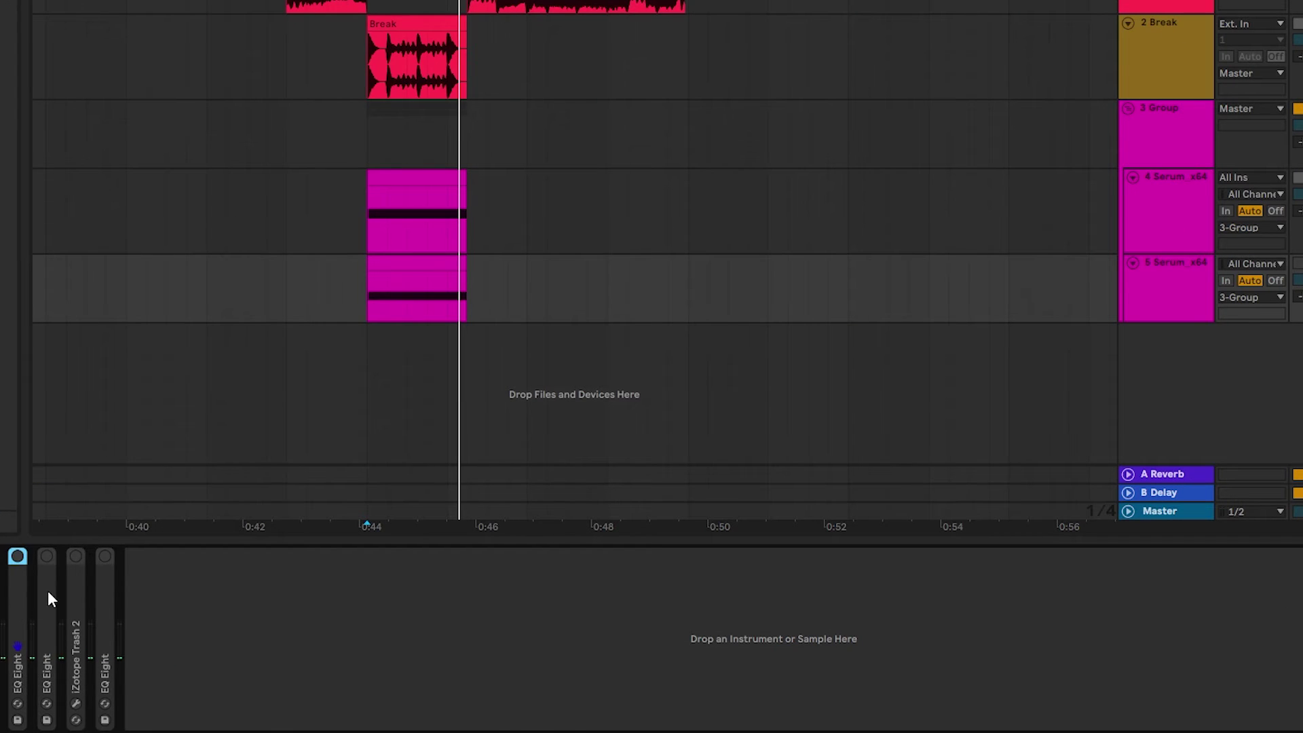
double_click(47, 591)
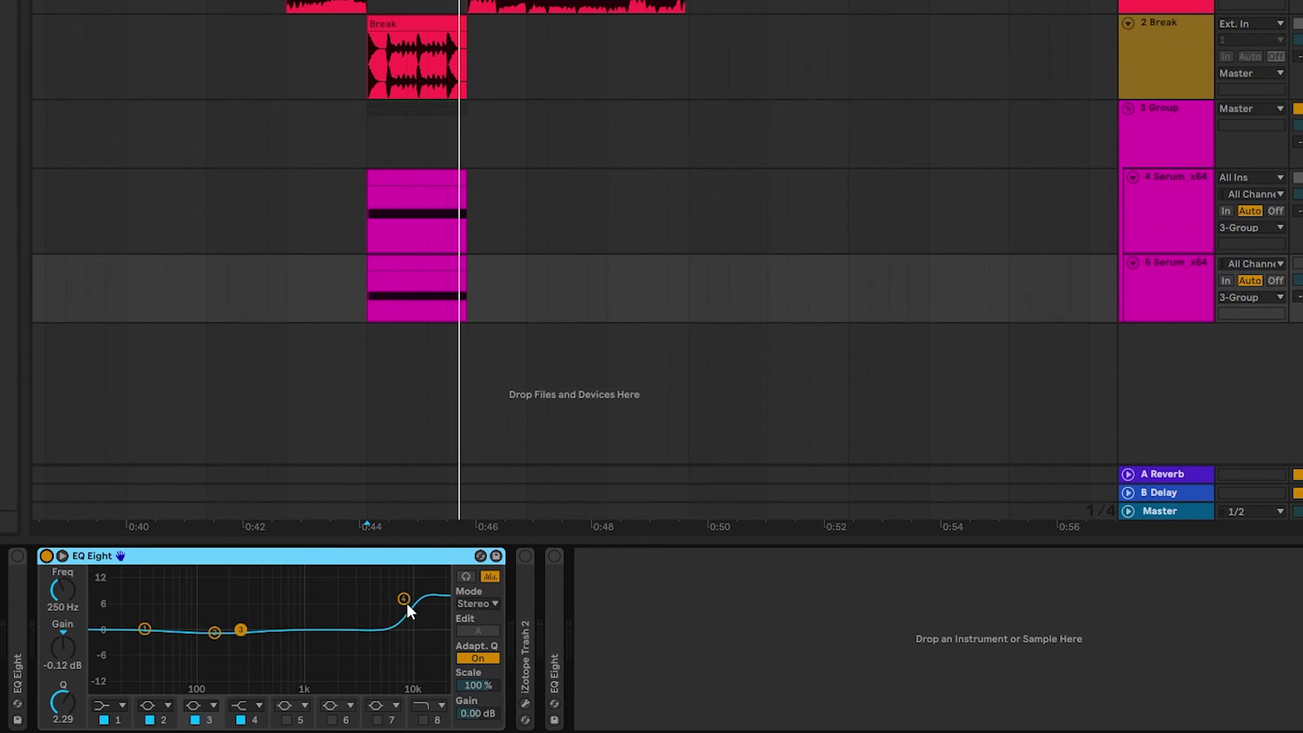
key("space")
key("space")
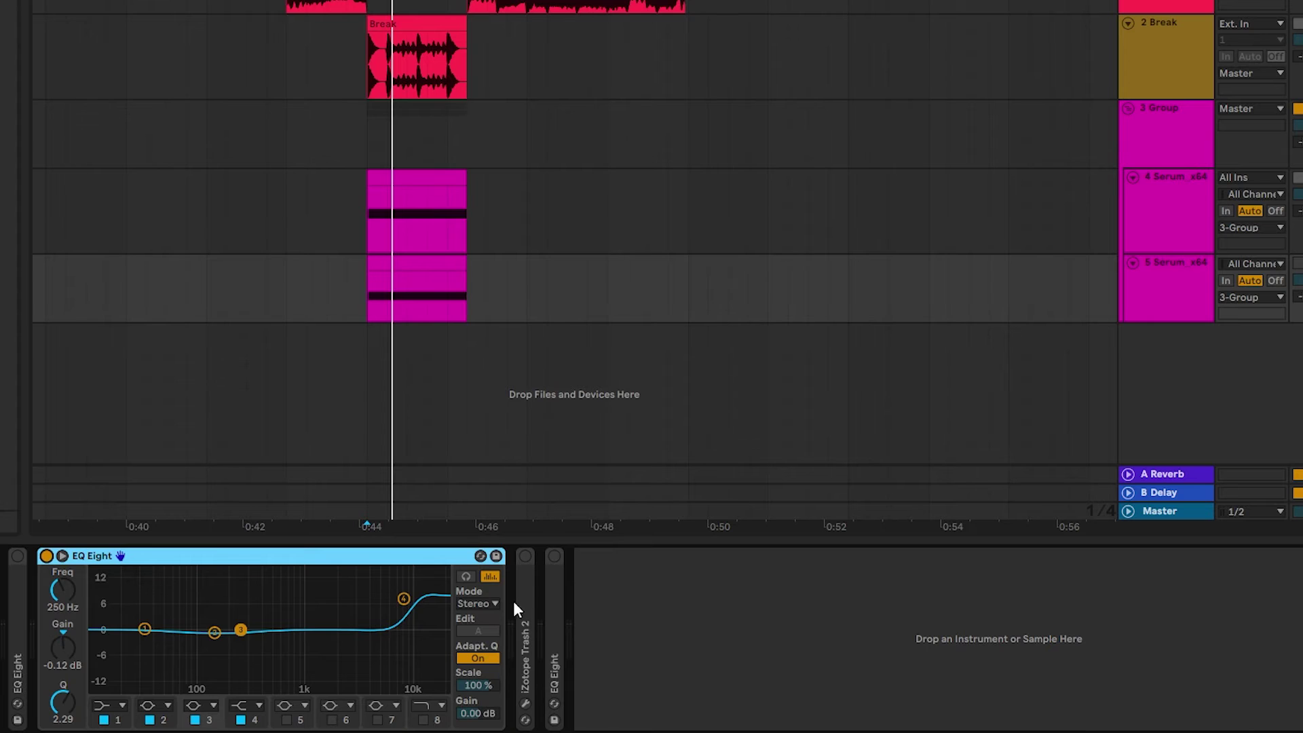
Step: Unfold and enable iZotope Trash 2 on track 5 Serum and inspect its waveshaping curve
double_click(524, 597)
left_click(557, 557)
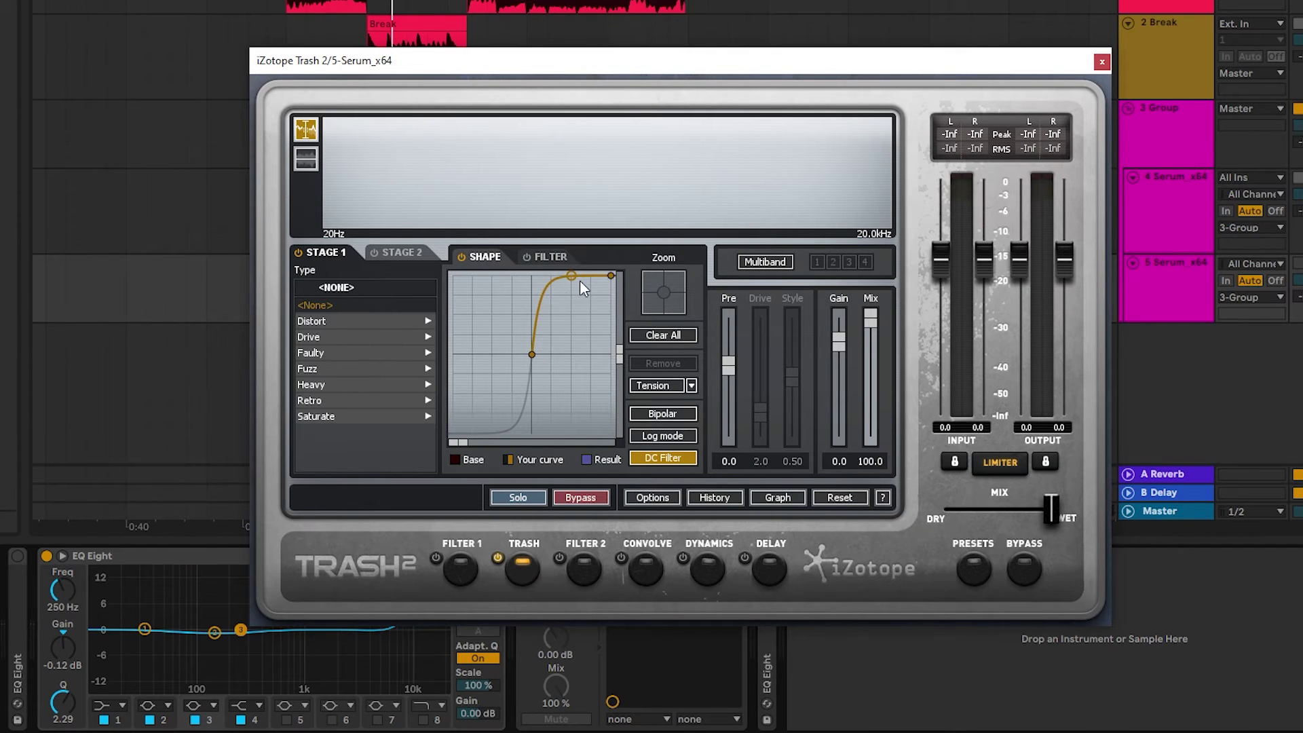
key("space")
left_click(1101, 62)
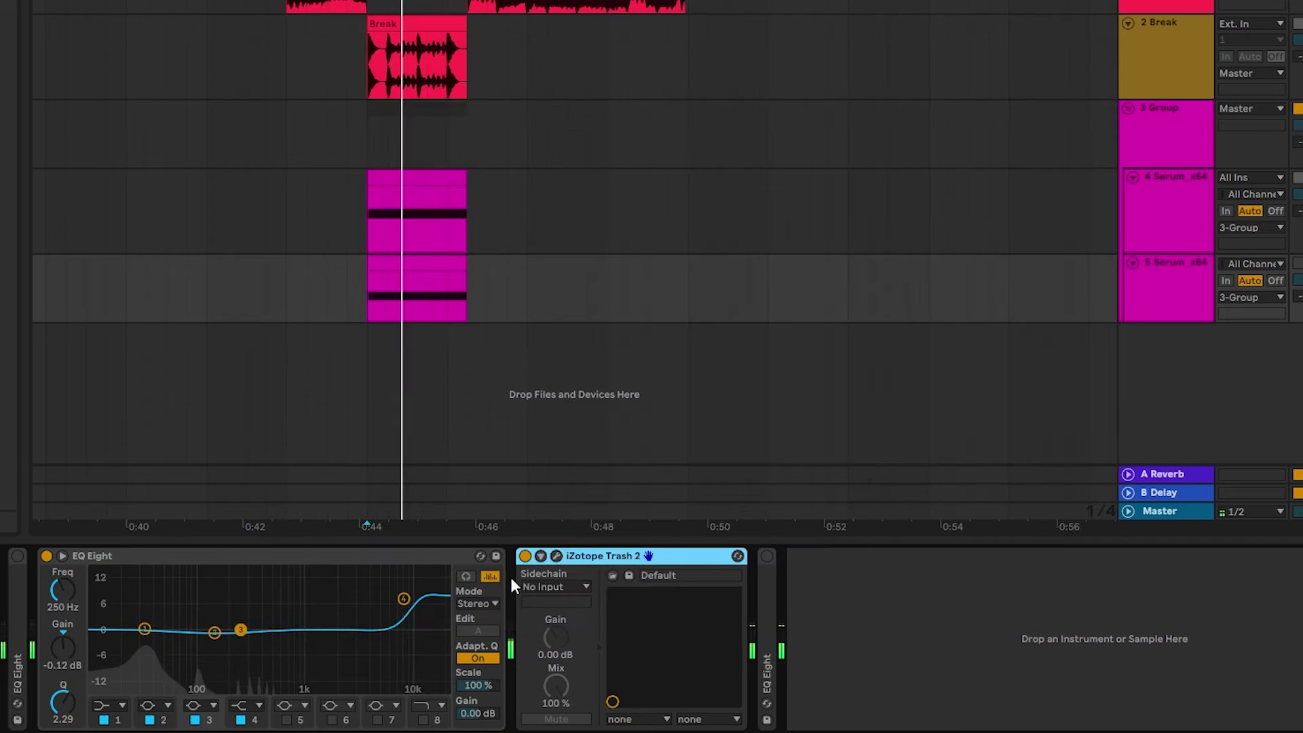
Step: Unfold and enable the last EQ Eight after Trash 2 and examine its high-pass range during playback
double_click(765, 570)
left_click(767, 556)
left_click(991, 616)
left_click_drag(989, 607, 1171, 693)
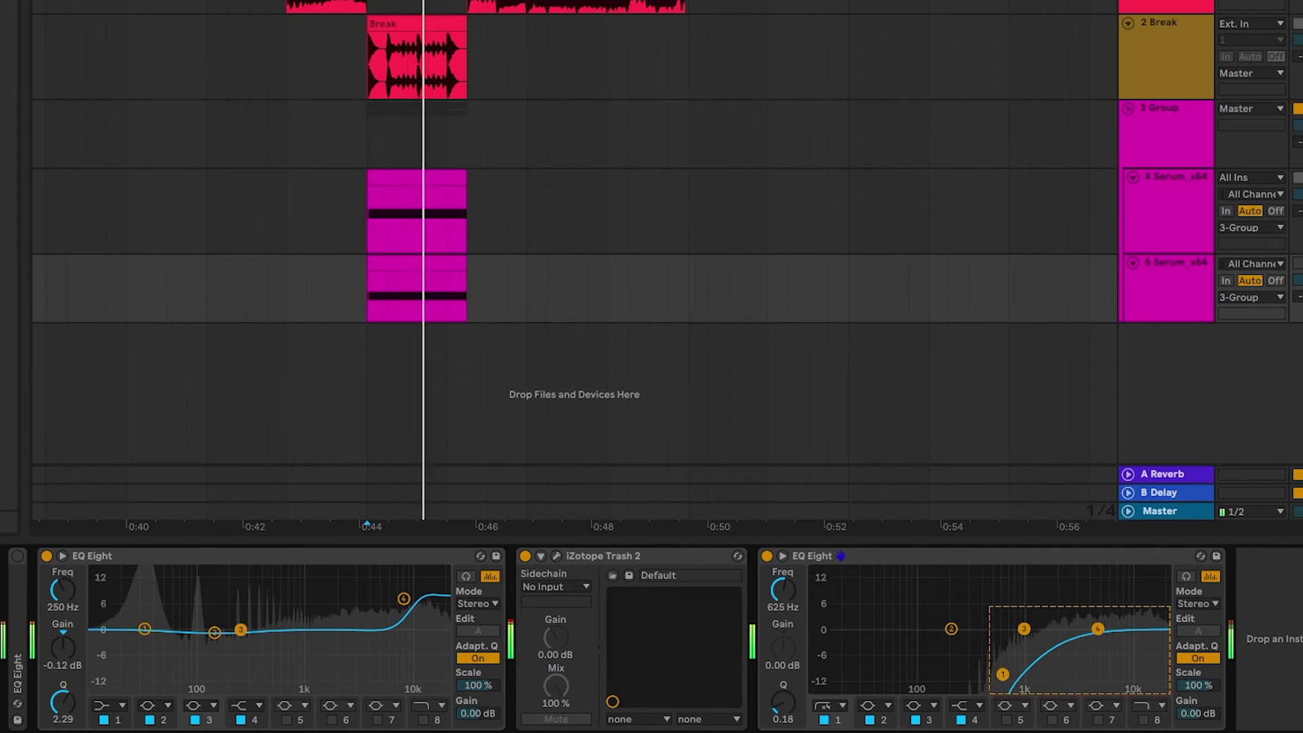
key("space")
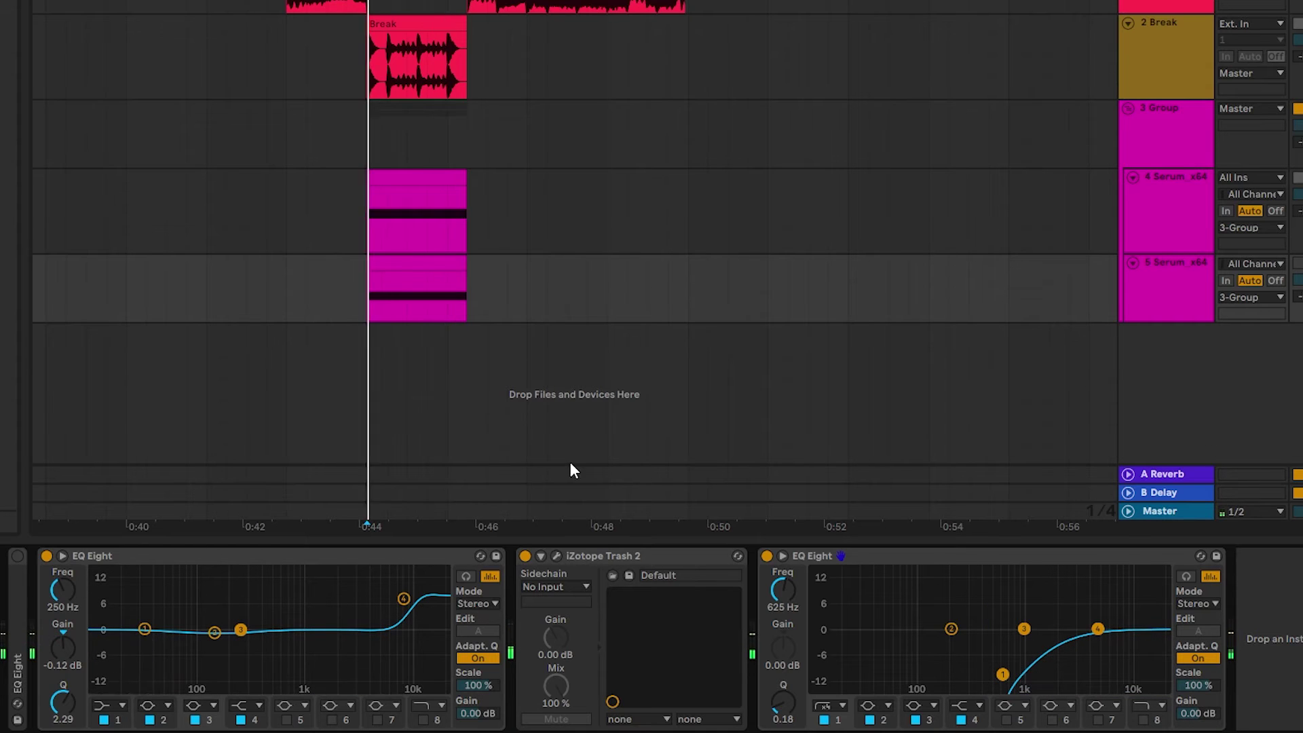
Step: Play the loop while reviewing the device chains of track 5 Serum, the bass group and track 4 Serum
key("space")
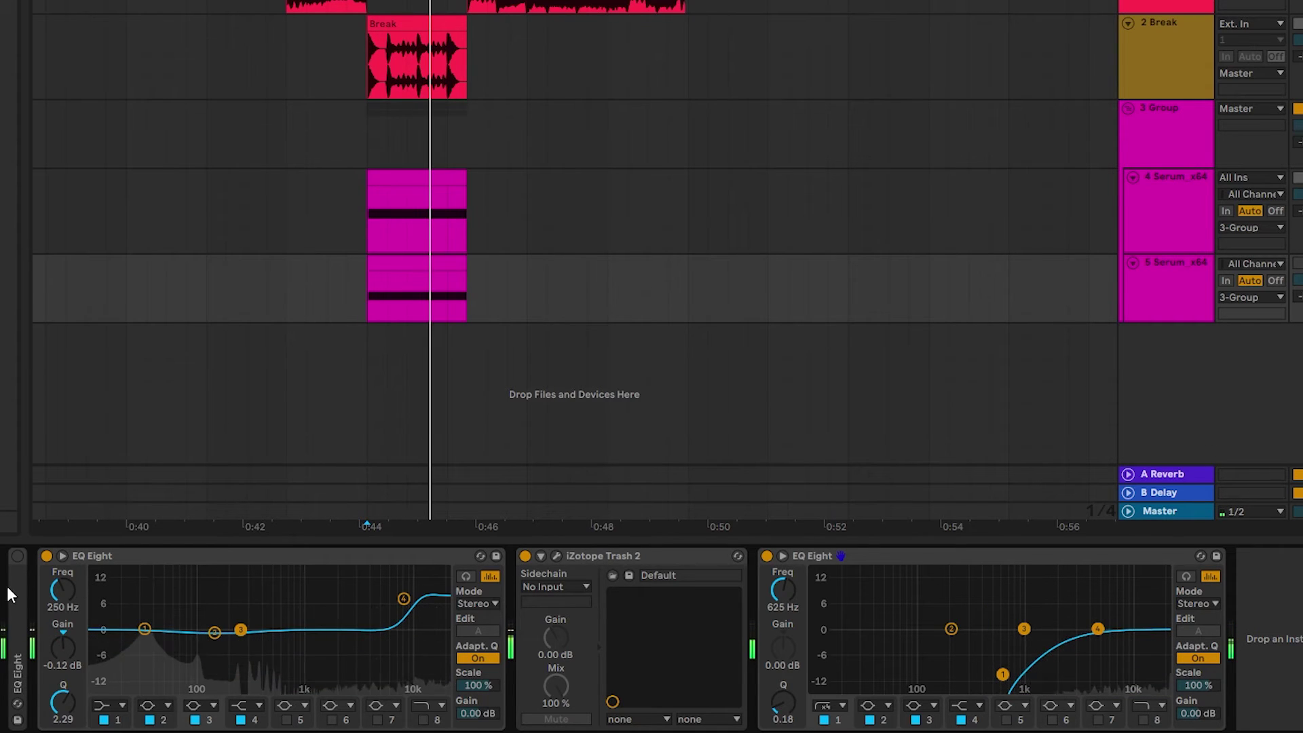
left_click(116, 556)
key("space")
key("space")
left_click(1174, 136)
key("space")
left_click(1187, 215)
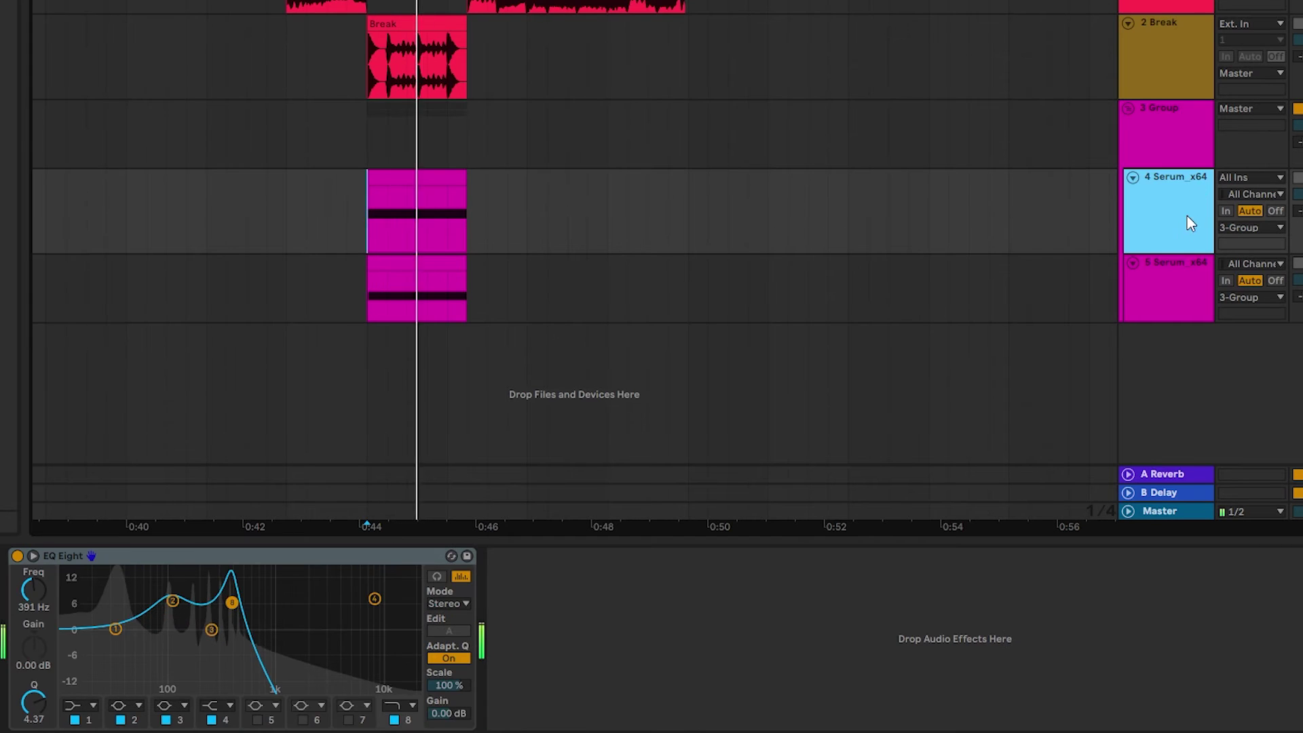
Step: Replay the loop and show the bass group's device chain
key("space")
key("space")
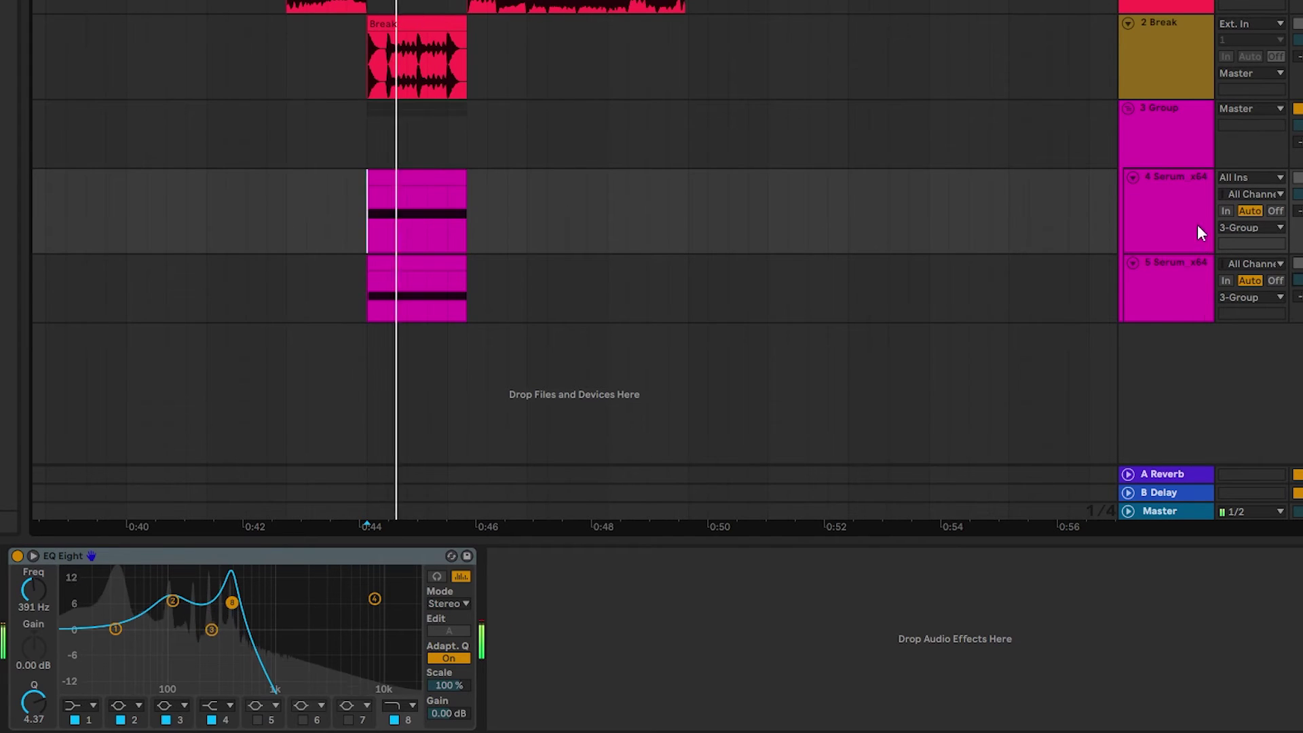
left_click(1189, 268)
left_click(1166, 136)
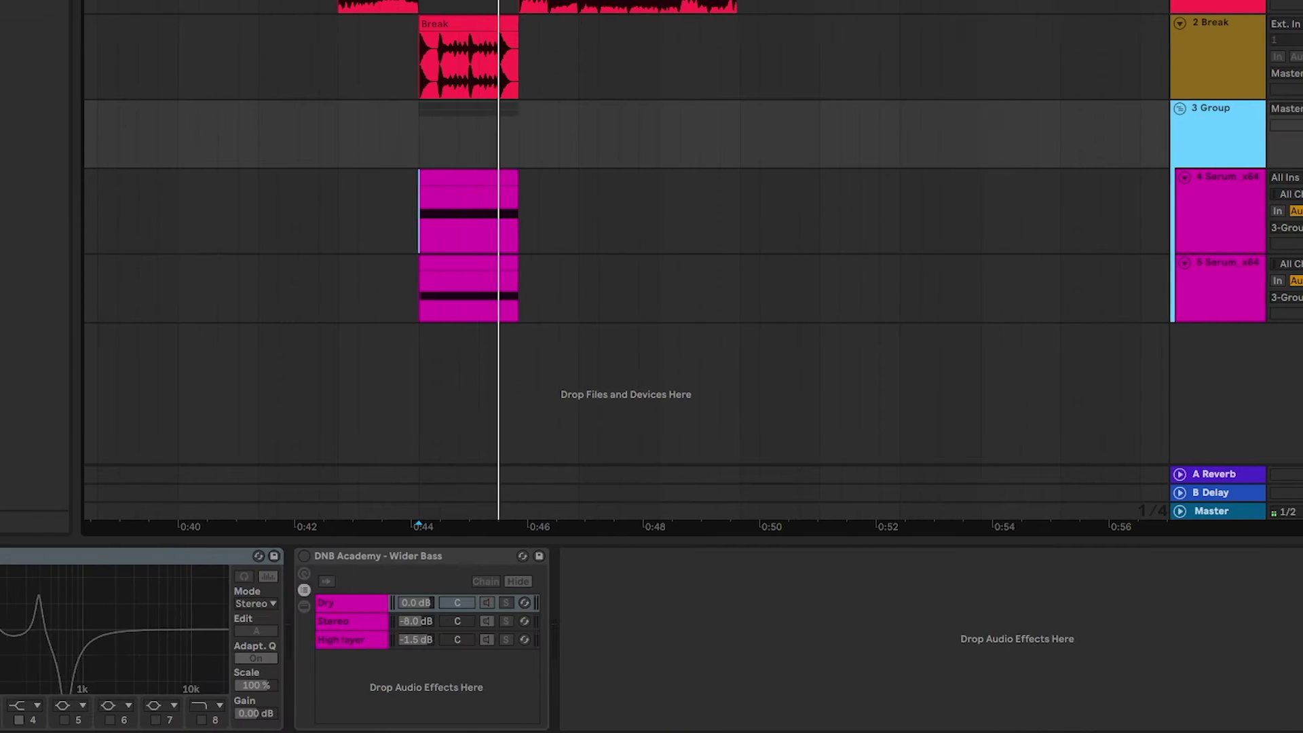
Step: Enable the bass group's EQ Eight and examine its boost, notch and high-frequency bands during playback
left_click(32, 556)
left_click_drag(153, 615, 192, 593)
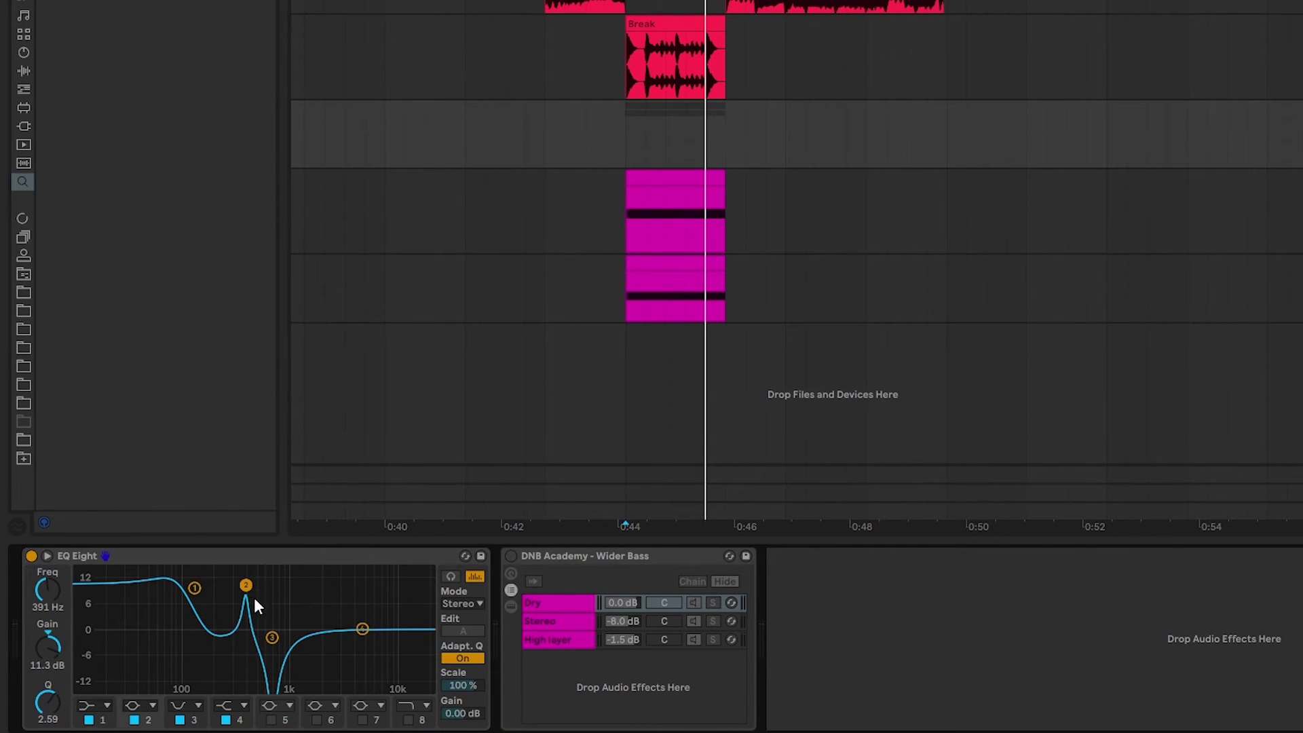
left_click(298, 697)
key("space")
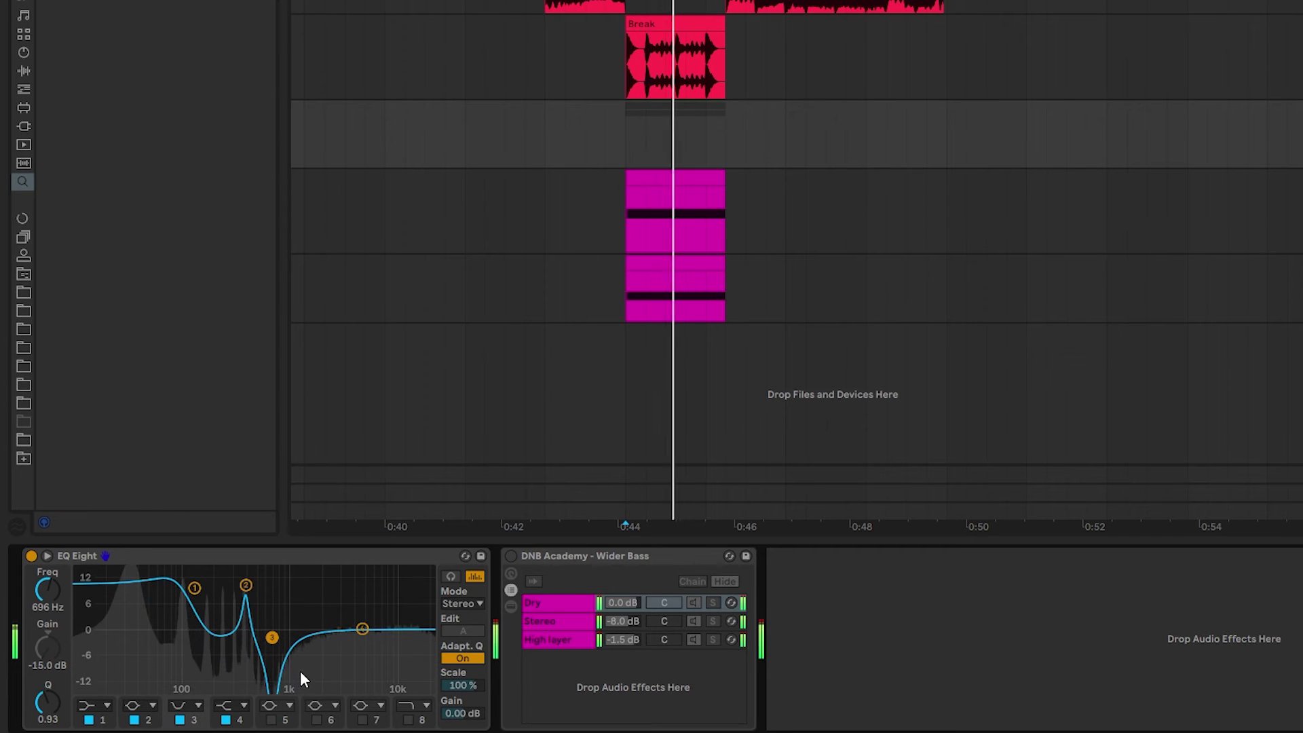
left_click(363, 629)
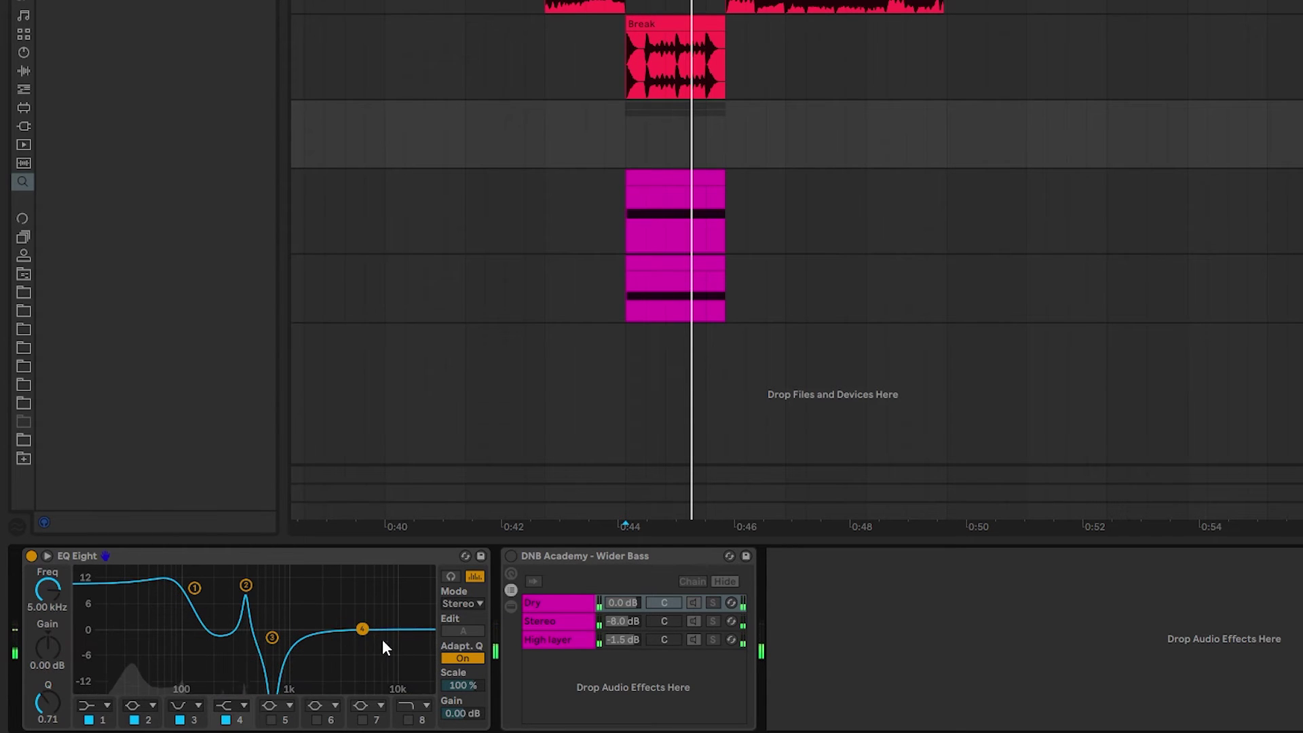
Step: Enable the DNB Academy - Wider Bass rack on the group and show the devices of its Stereo chain
left_click(510, 556)
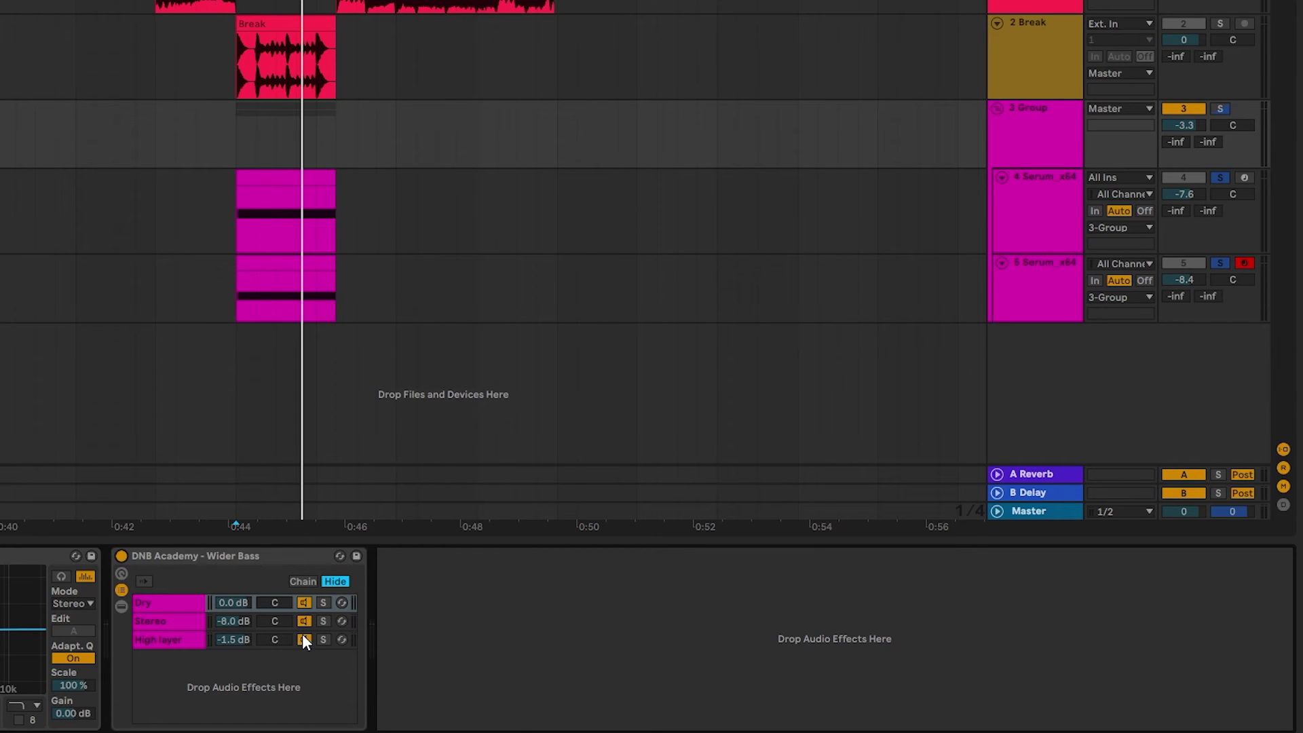
left_click(153, 602)
left_click(167, 620)
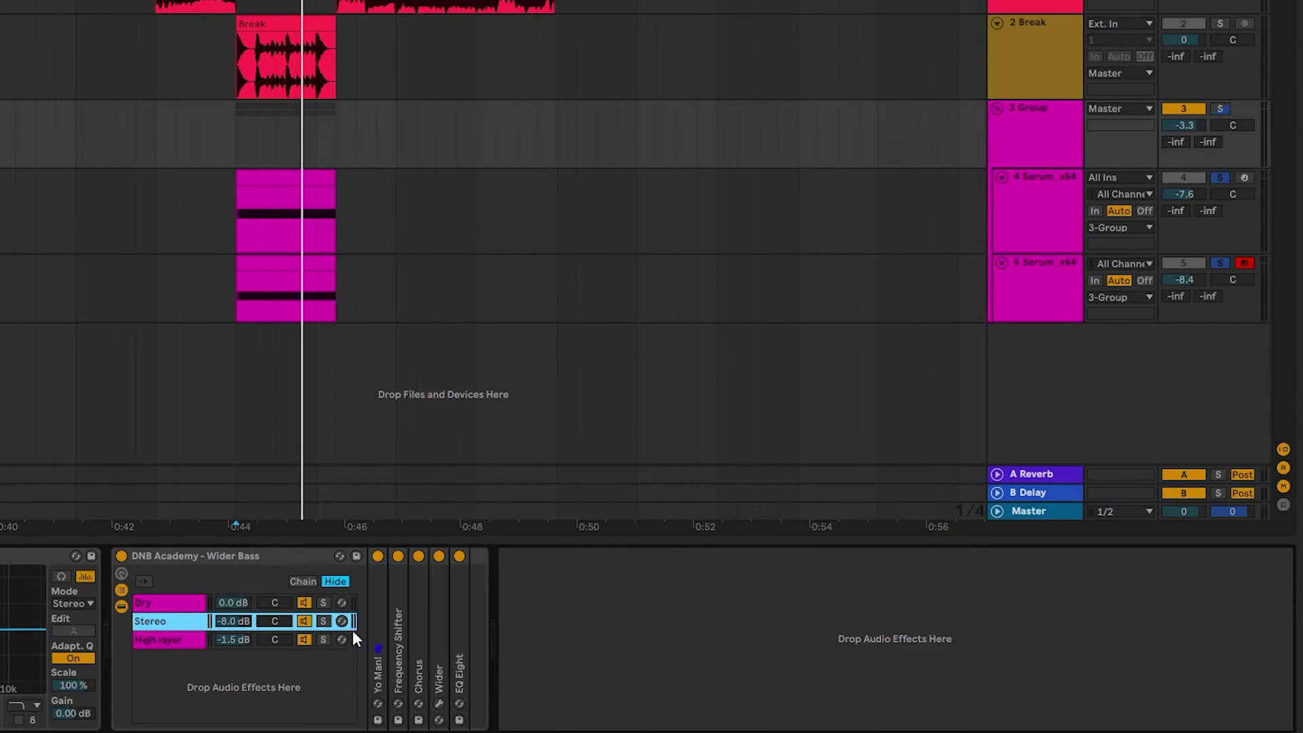
Step: Unfold Chorus, Frequency Shifter and Yo Man! in the Stereo chain and audition that chain soloed
left_click(435, 609)
double_click(422, 606)
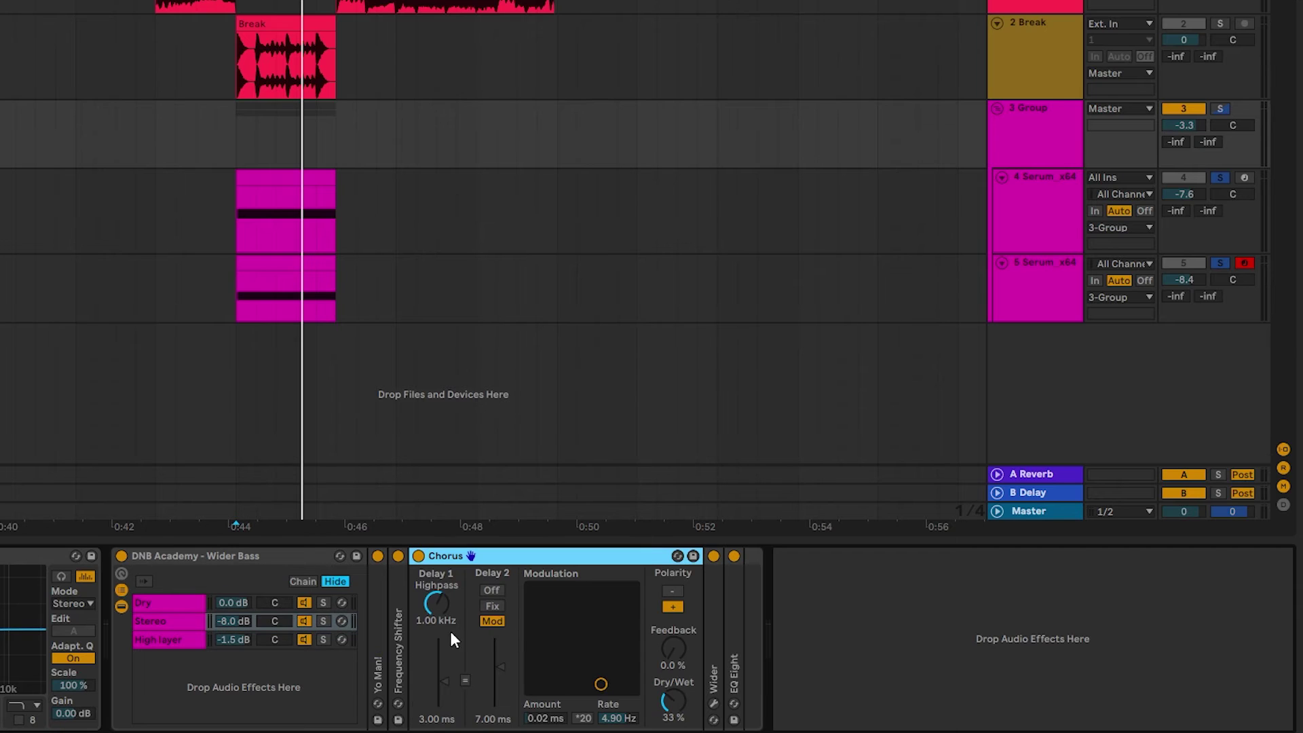
double_click(397, 615)
double_click(376, 613)
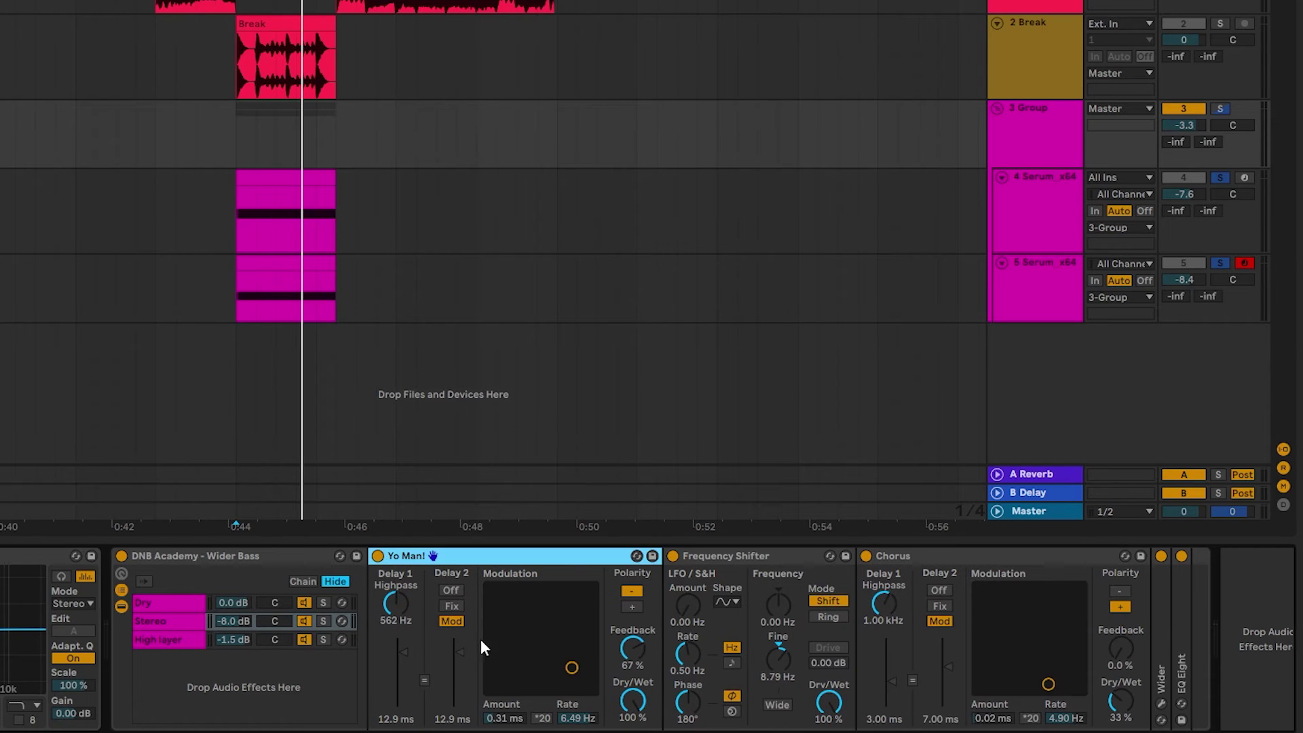
key("space")
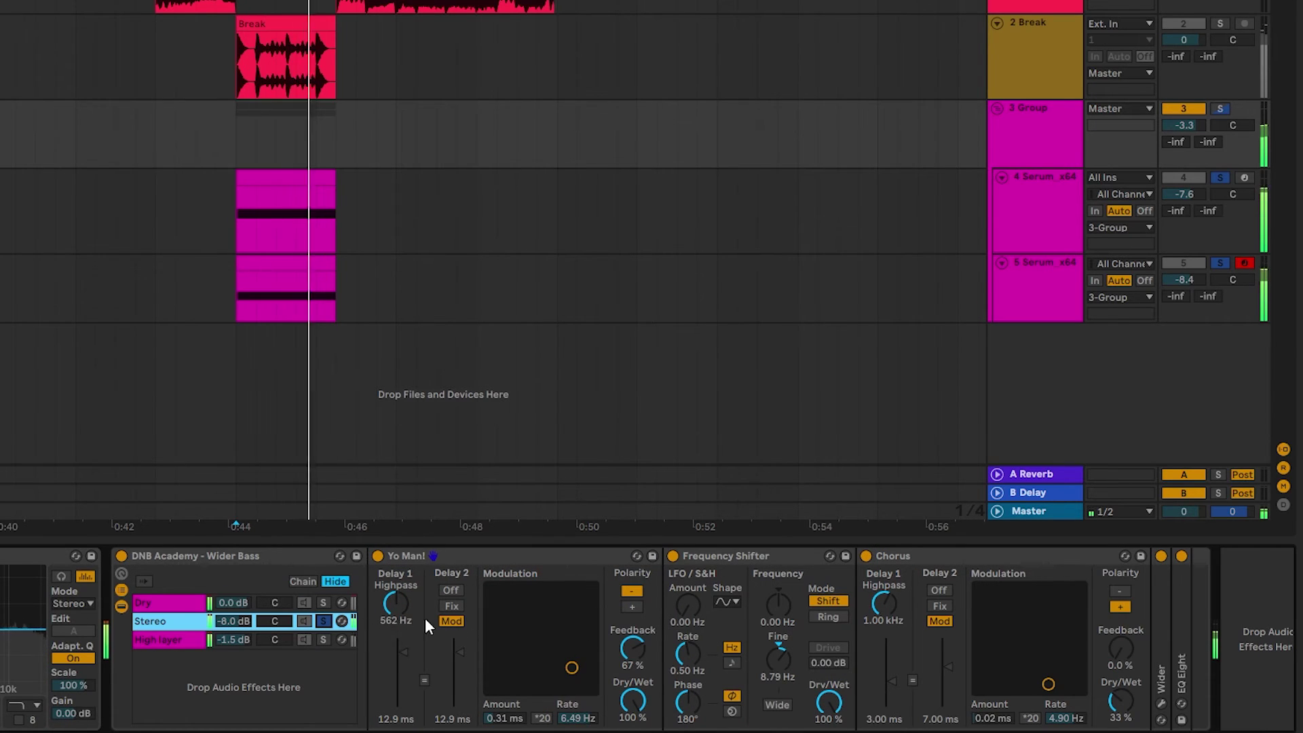
Step: Bypass every Stereo chain device except Yo Man!, and re-enable Frequency Shifter and Chorus one at a time during playback
left_click(1176, 570)
left_click(736, 556, "shift")
key("0")
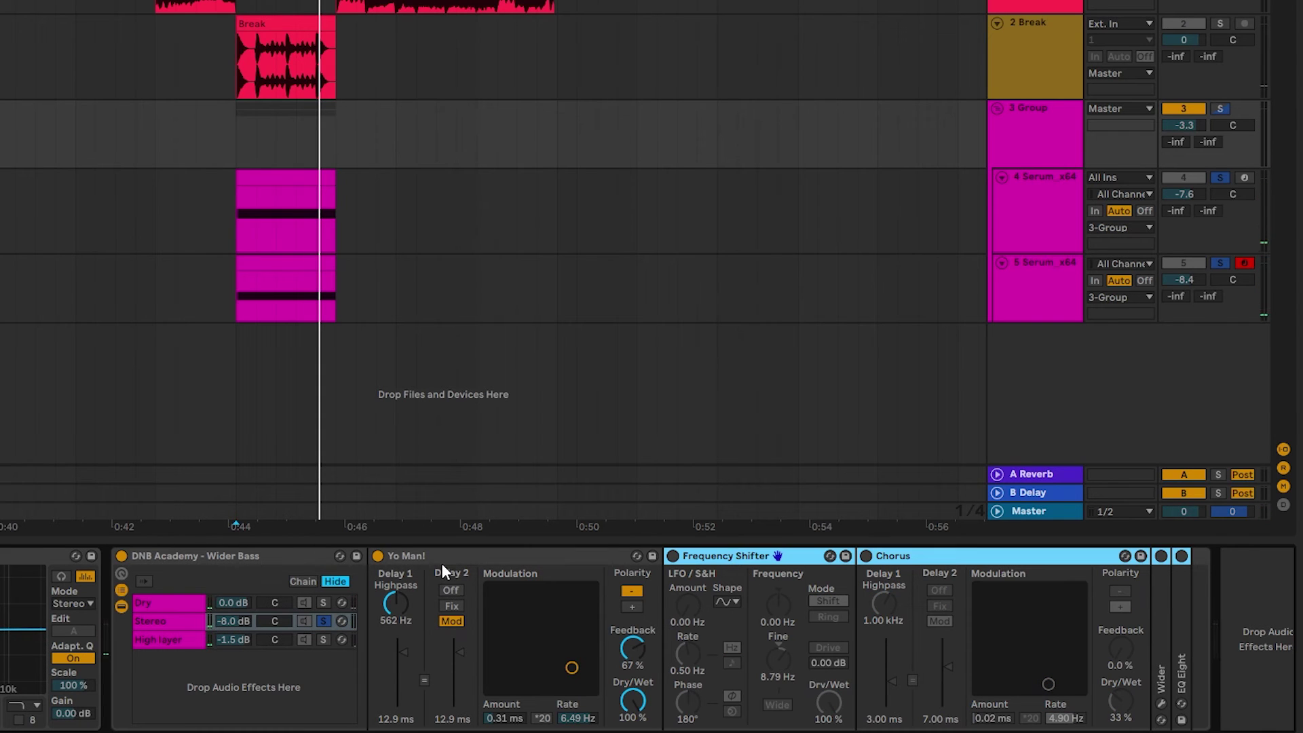
left_click(401, 560)
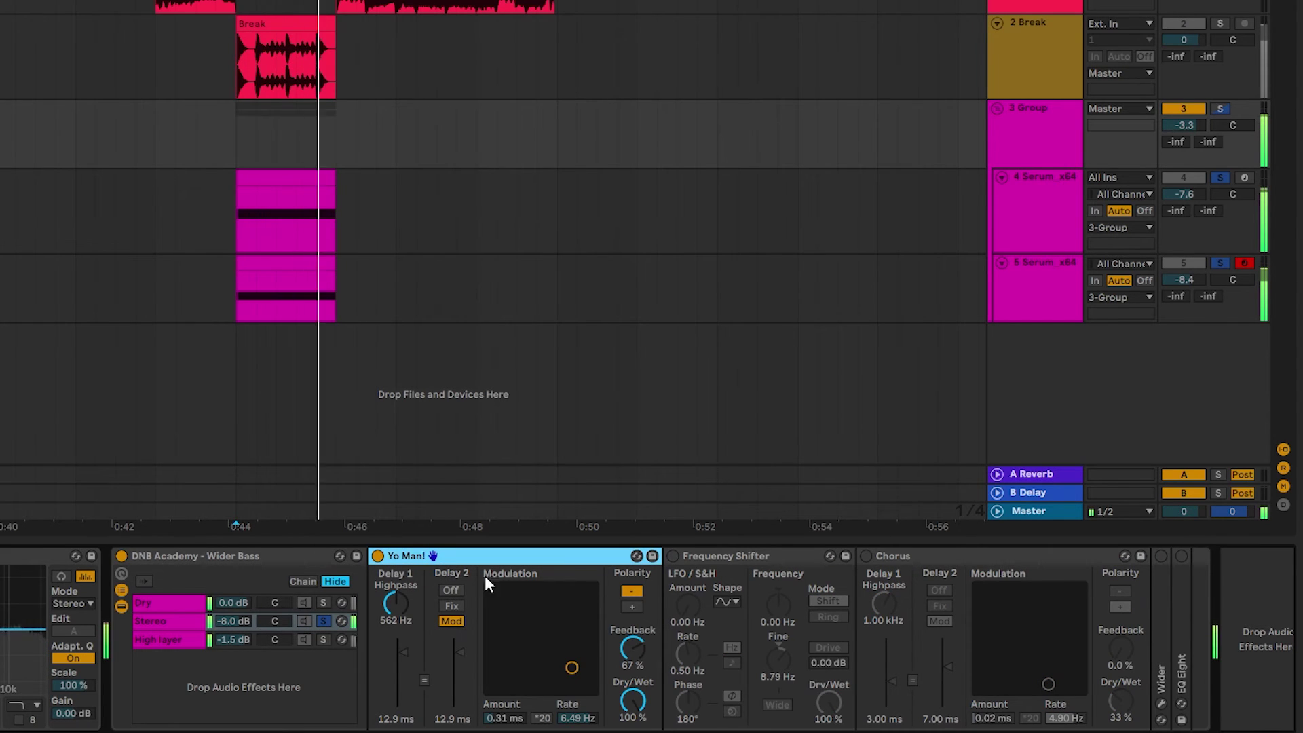
left_click(672, 557)
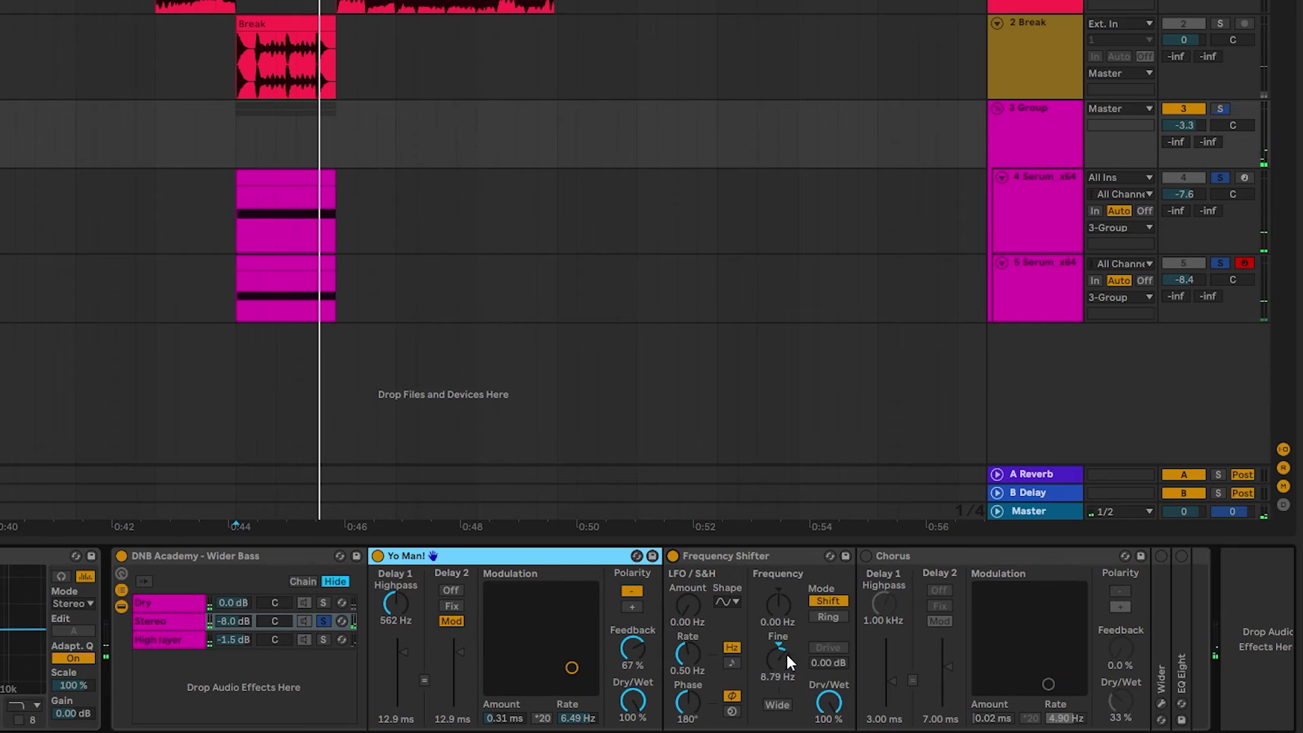
left_click(866, 556)
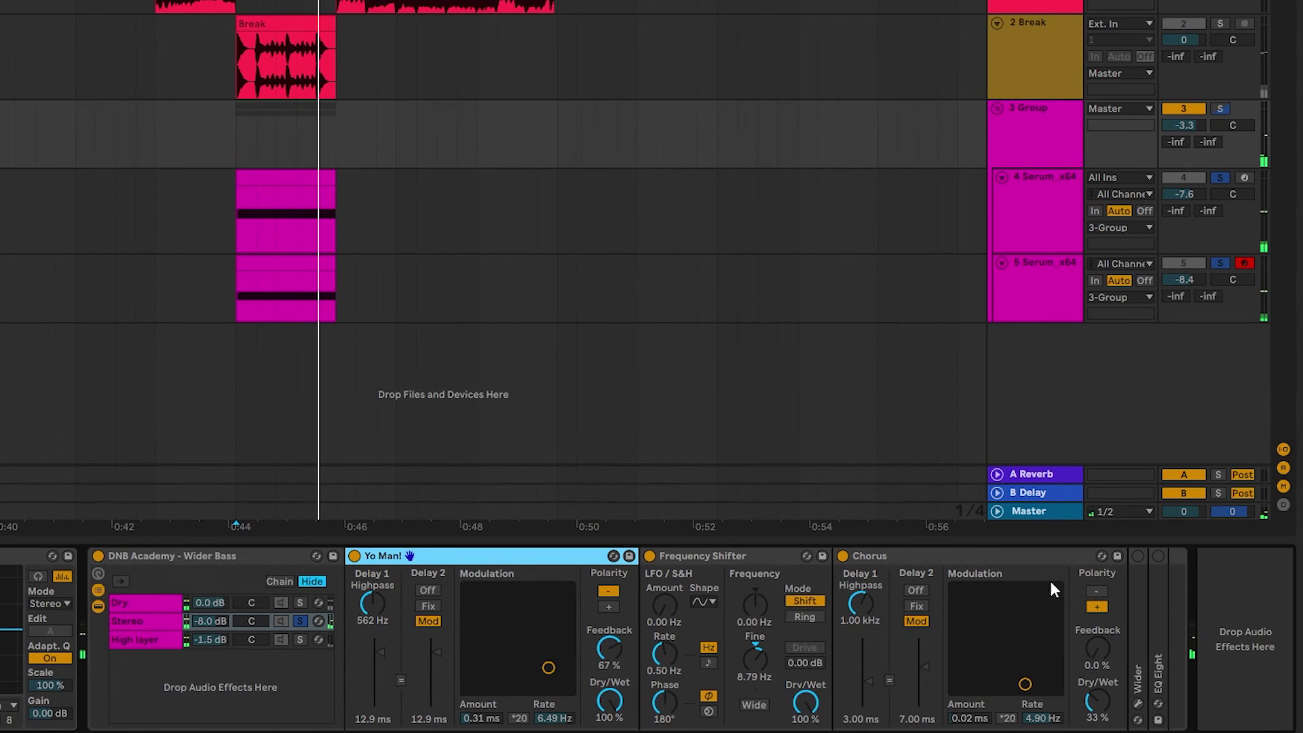
Step: Unfold and re-enable Wider in the Stereo chain and inspect its width in the plug-in window
double_click(1140, 606)
left_click(1169, 556)
left_click(1137, 556)
scroll(1189, 724, "right", 2)
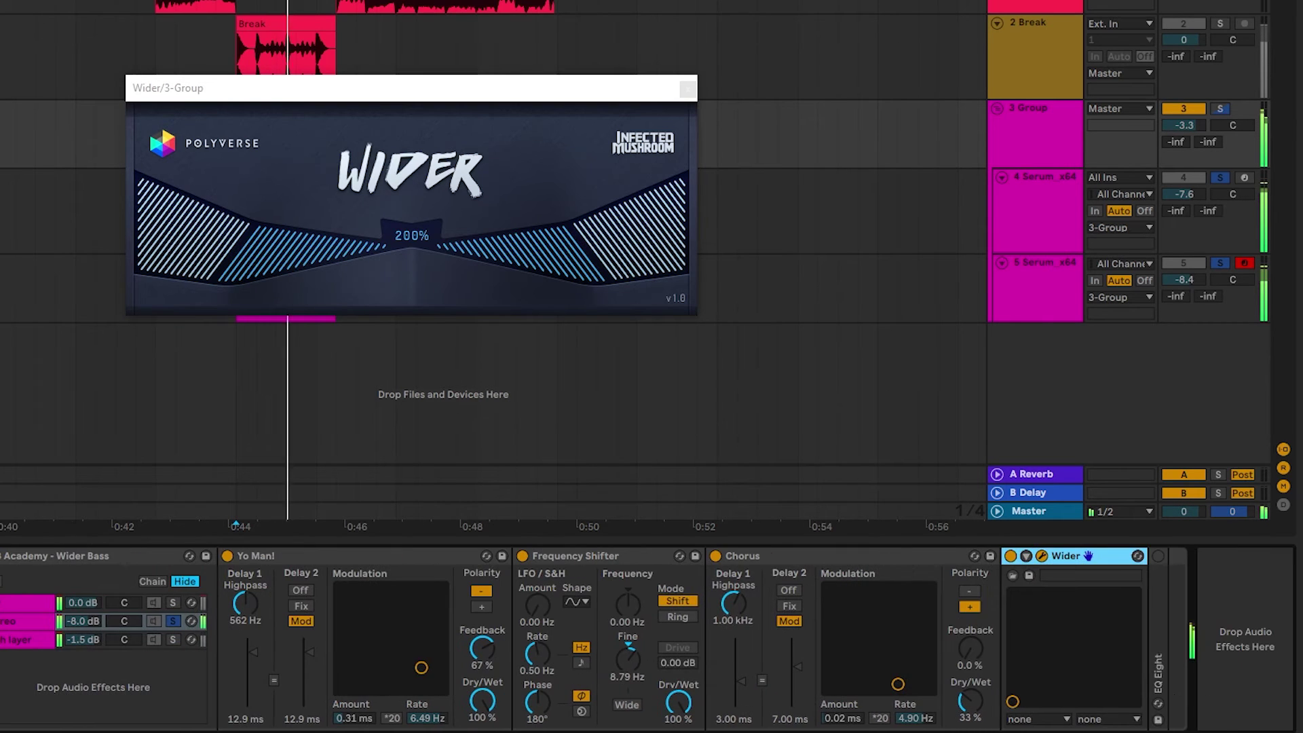
Step: Unfold and re-enable the Stereo chain's EQ Eight, review its M/S curves and lower band 1's low cut to 359 Hz
left_click(1162, 631)
double_click(1162, 640)
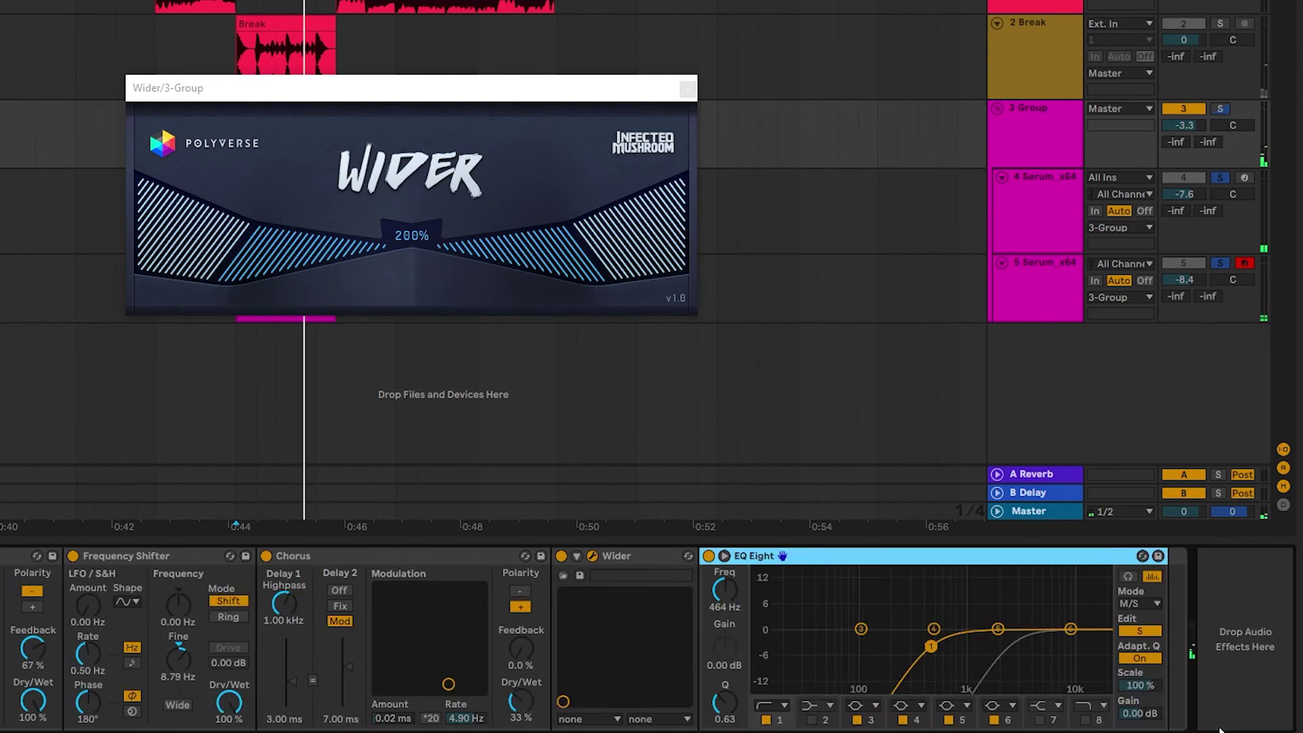
left_click(1139, 632)
left_click(1117, 631)
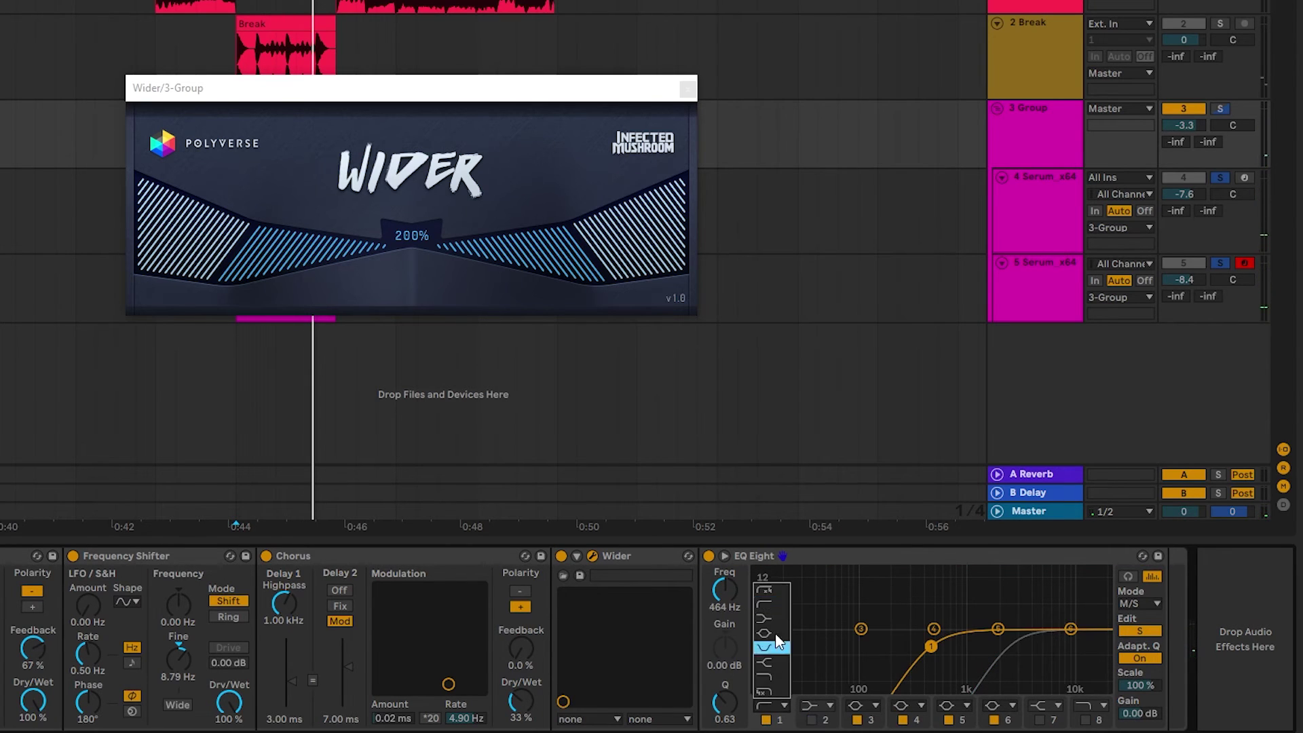
key("space")
mouse_move(931, 646)
left_mouse_down()
mouse_move(963, 655)
mouse_move(904, 637)
mouse_move(919, 642)
left_mouse_up()
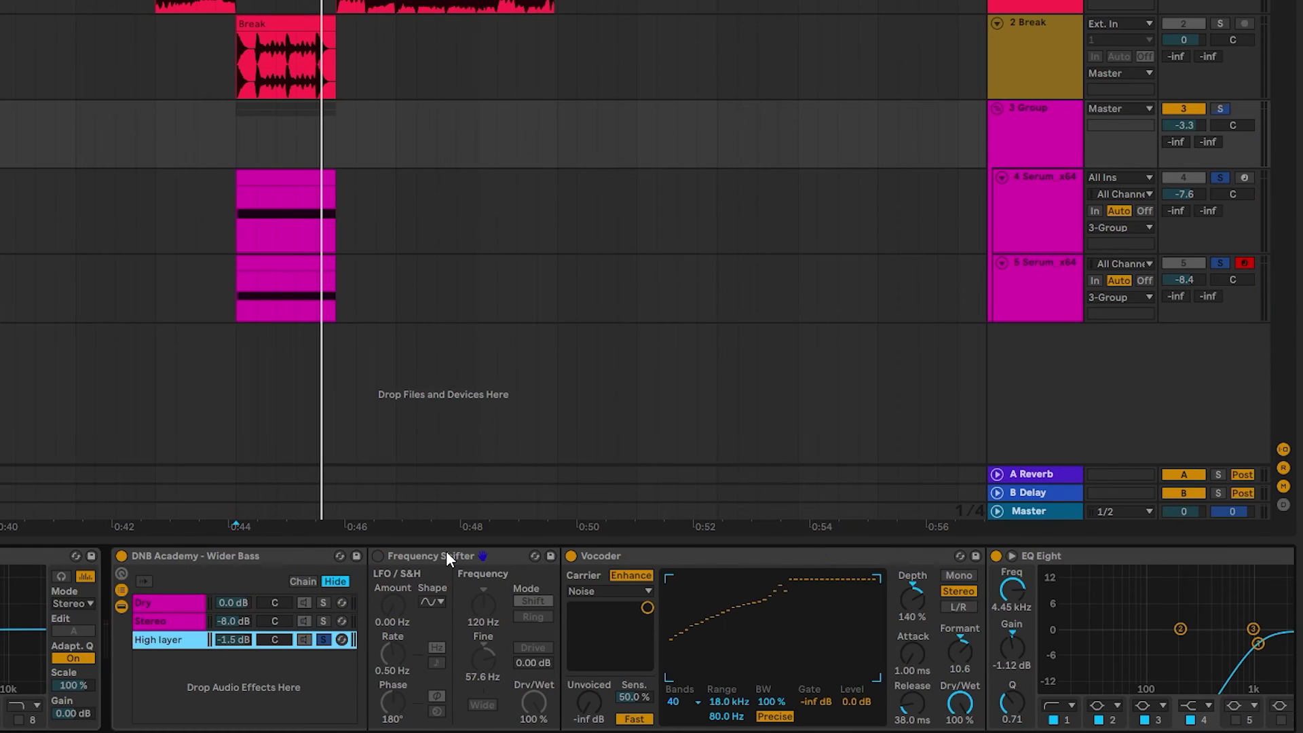
Step: Audition the soloed High layer chain, bypass its Vocoder and EQ Eight, and replay the loop for comparison
scroll(647, 638, "right", 3)
key("space")
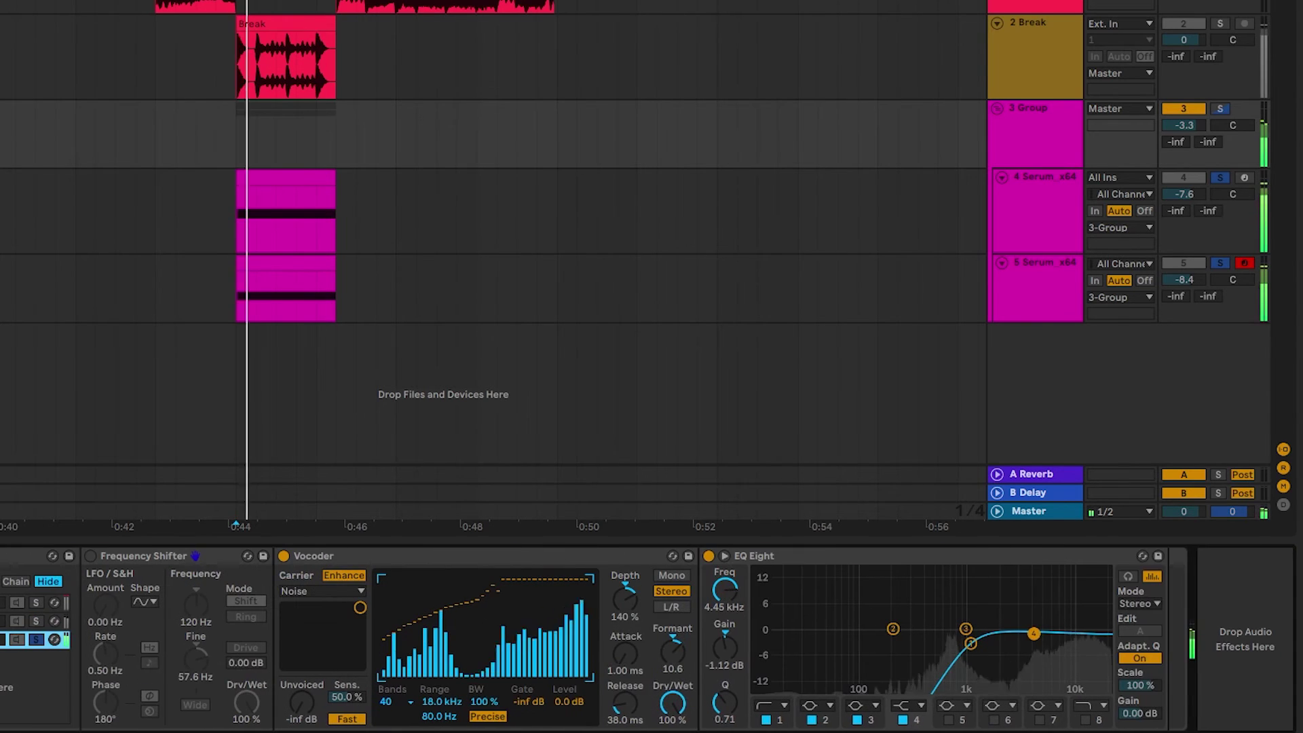
key("space")
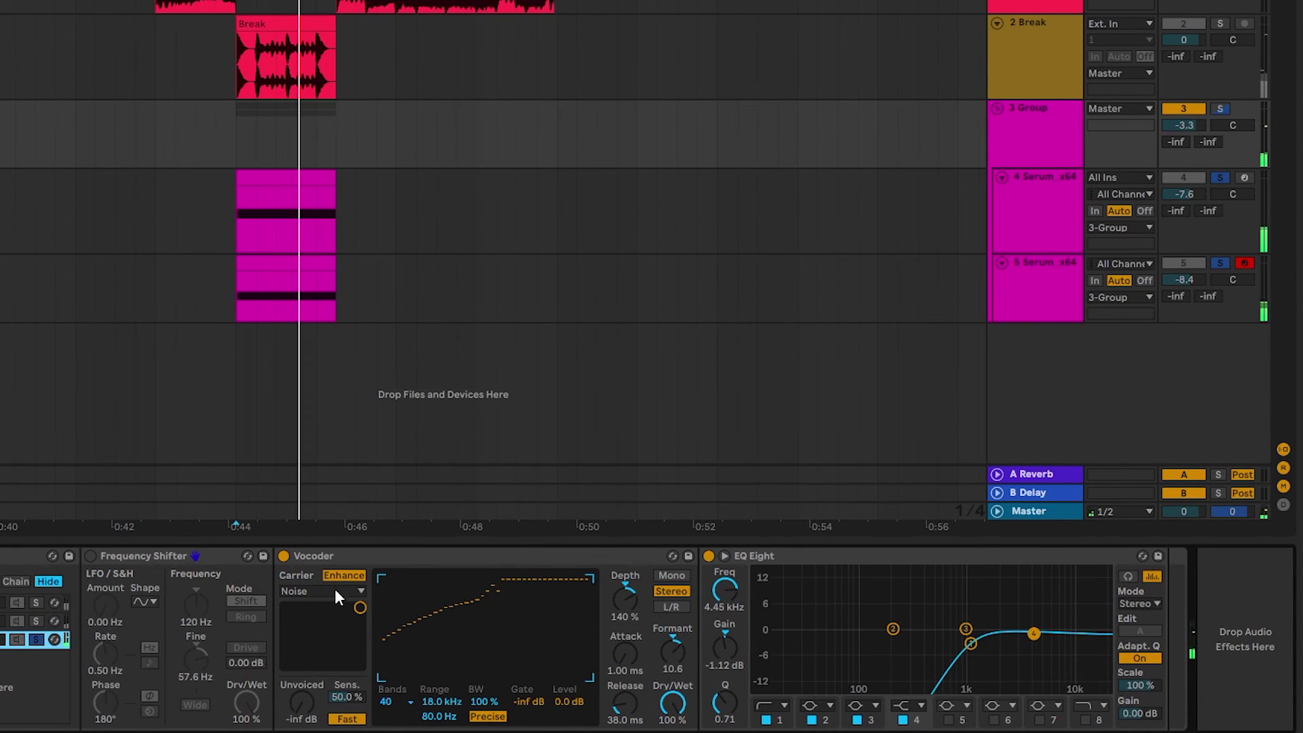
left_click(708, 555)
left_click(284, 555)
key("space")
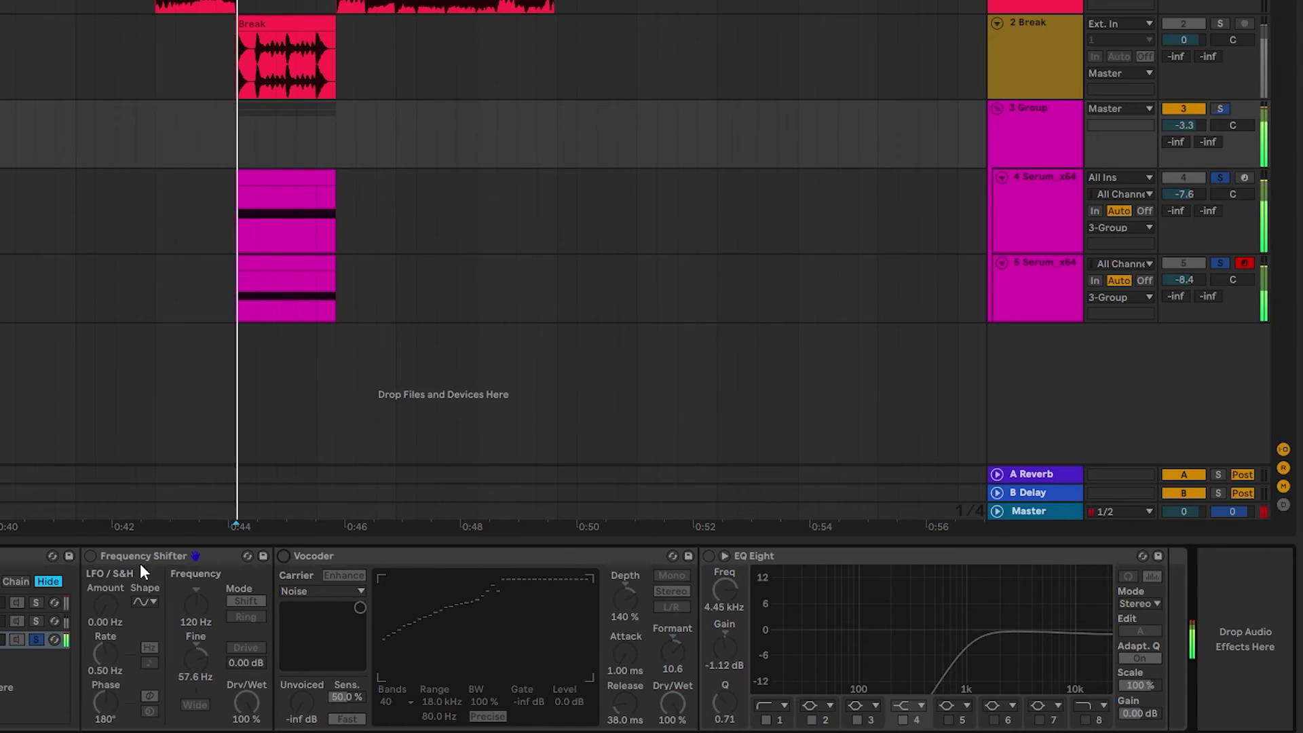
Step: Re-enable the High layer's Vocoder, set its Formant to 13.4 and audition the noise layer
left_click(284, 556)
key("space")
key("space")
key("space")
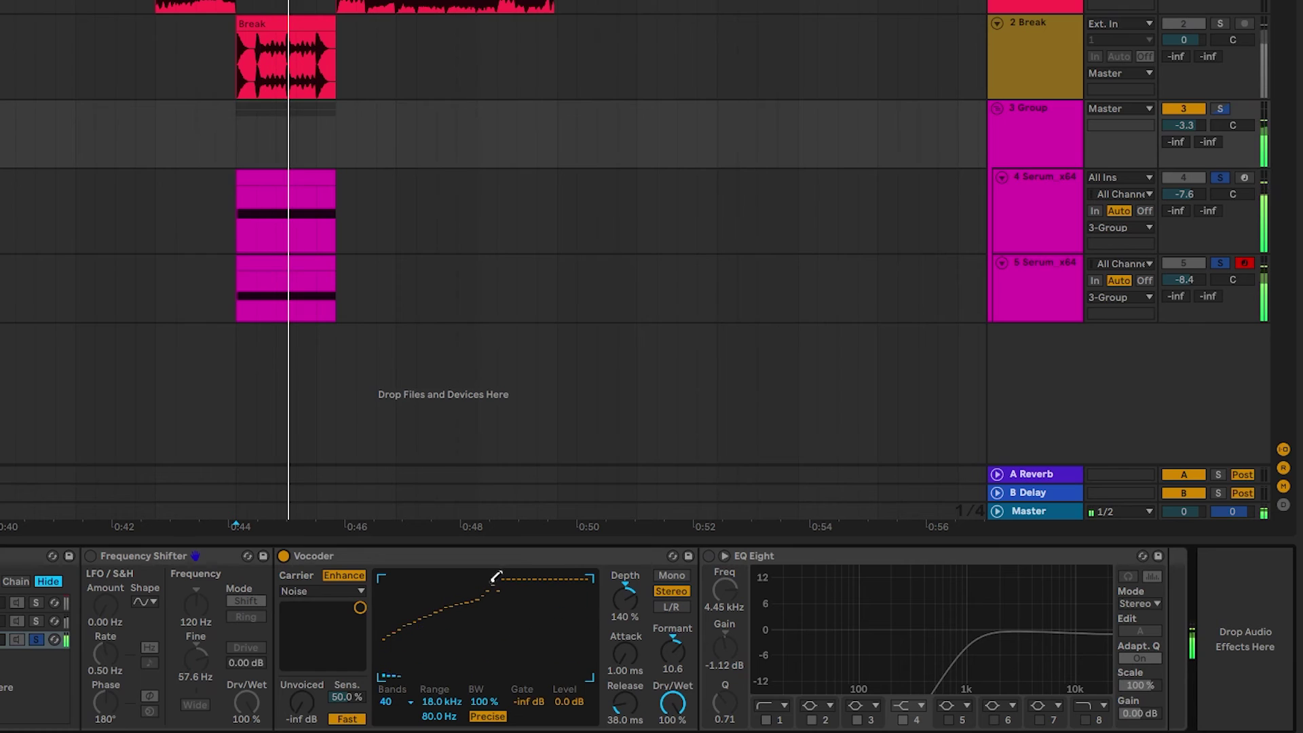
key("space")
left_click_drag(673, 652, 673, 643)
key("space")
key("space")
Step: Re-enable the High layer's EQ Eight, shift its band 1 low cut slightly higher in frequency and audition it
left_click(708, 556)
key("space")
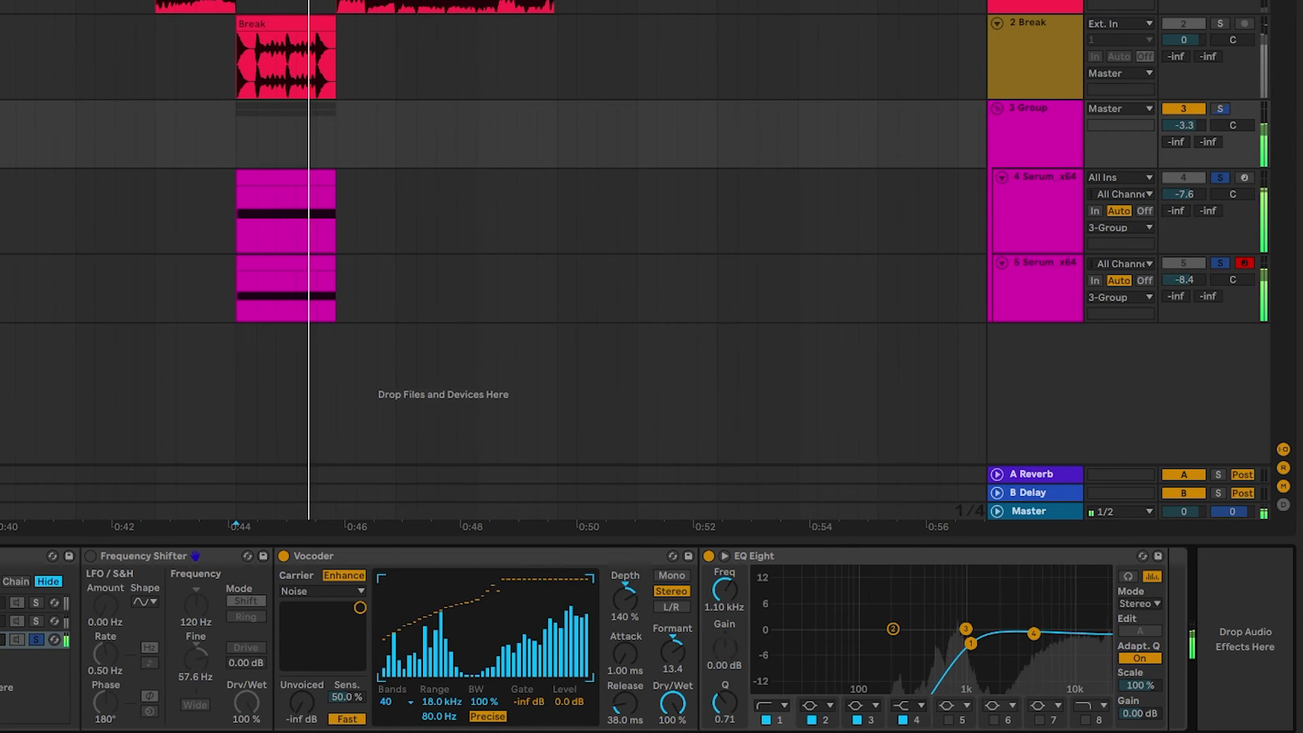
left_click_drag(971, 643, 984, 645)
key("space")
key("space")
key("space")
Step: Bring the Stereo and Dry chains of the Wider Bass rack back in with the High layer during playback
left_click(35, 622)
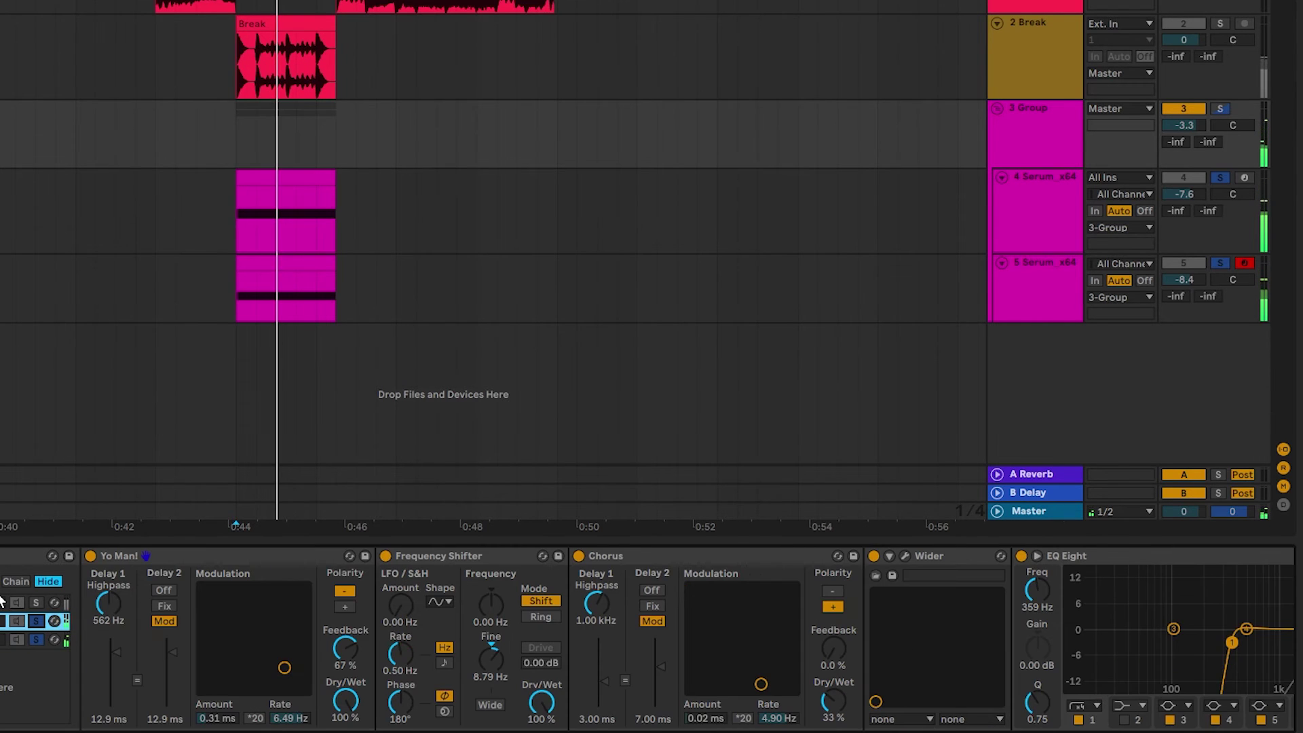
key("space")
left_click(36, 602)
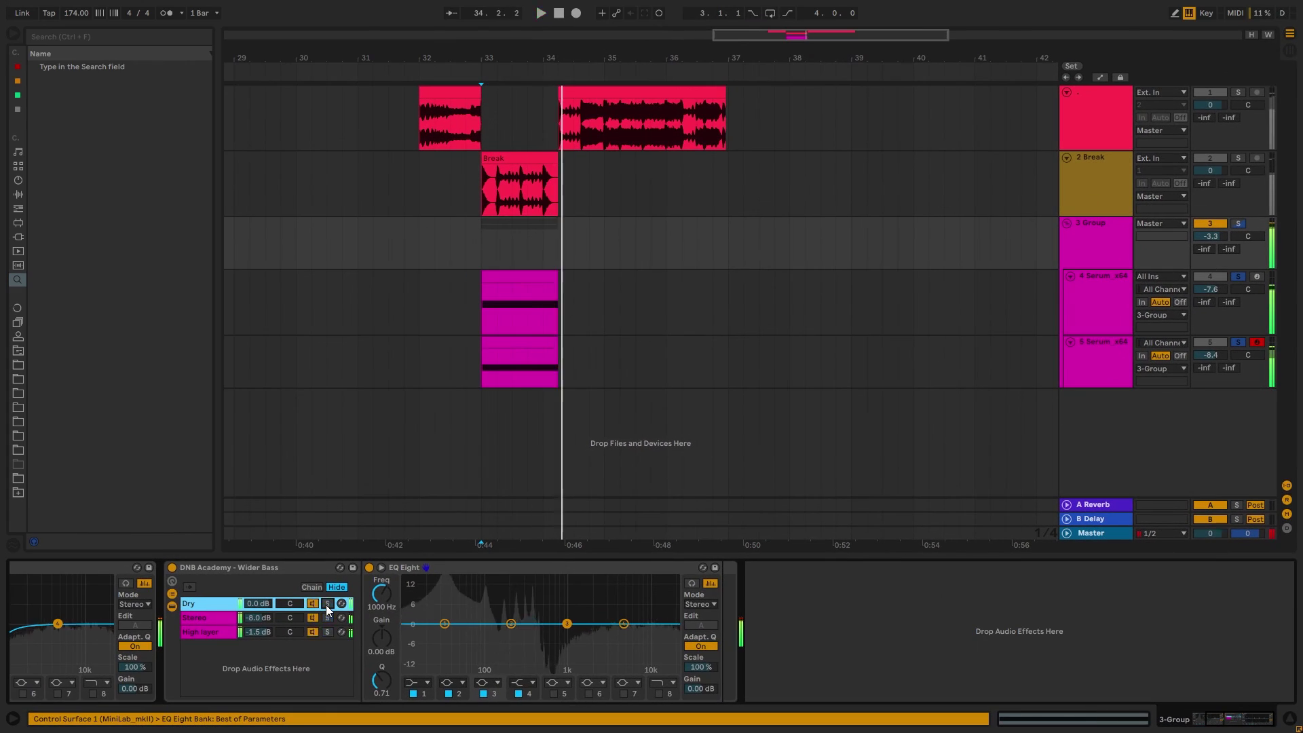
Step: Play the full bass and set band 2 of the group's first EQ Eight to 367 Hz with 12.3 dB gain
scroll(567, 680, "up", 3)
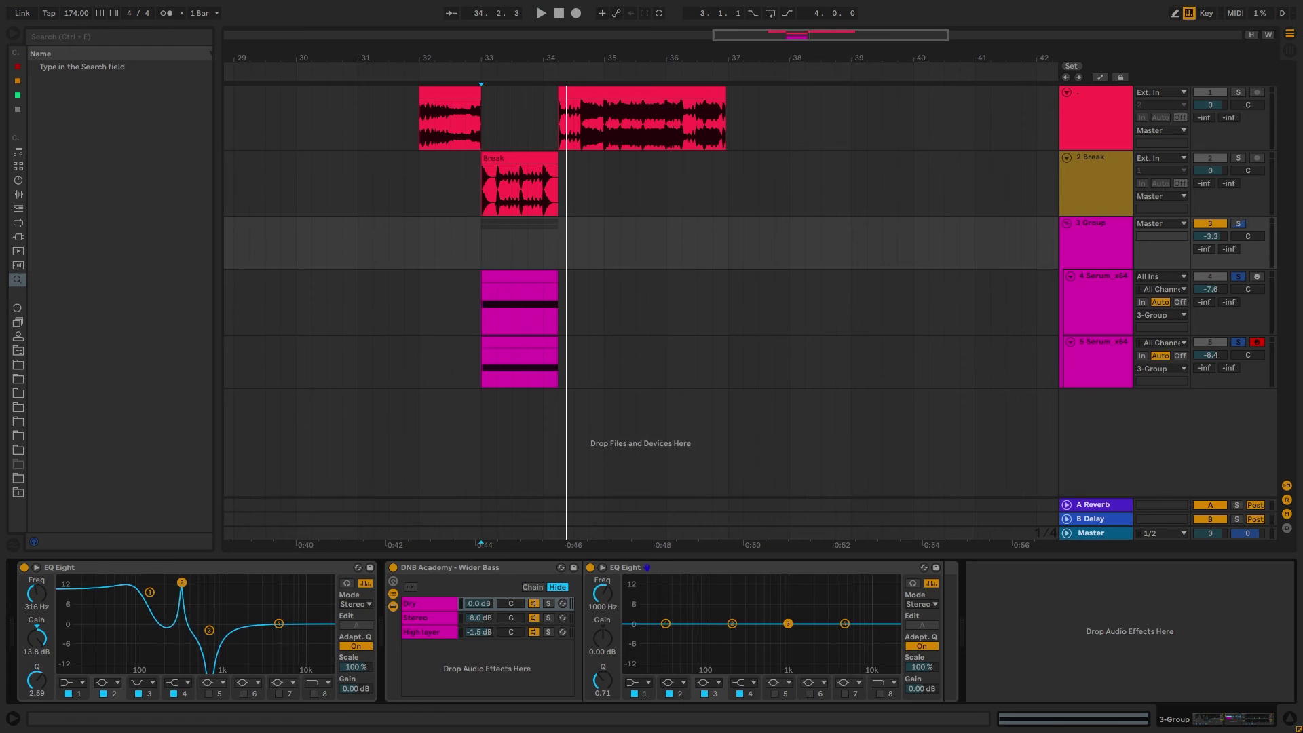
key("space")
key("space")
key("space")
left_click_drag(180, 582, 187, 587)
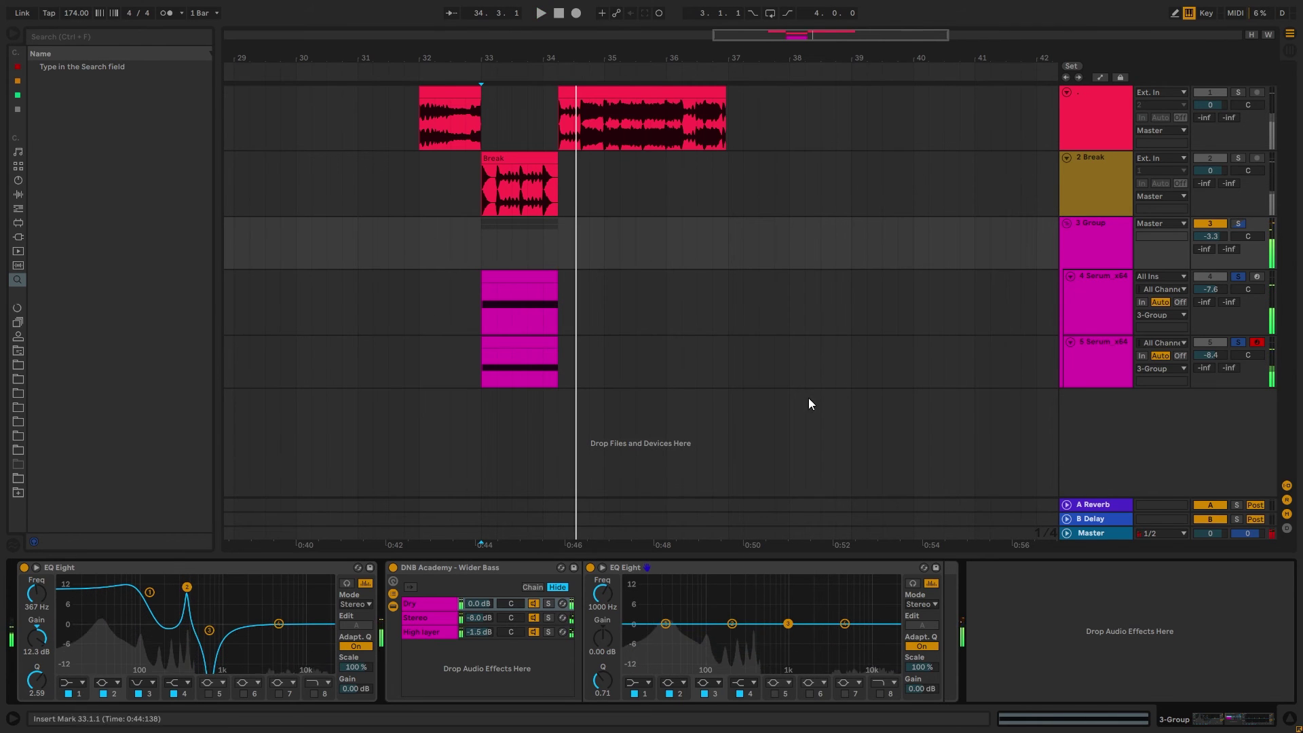
Step: Play all tracks from bar 32 to compare the bass with the reference, and return the insert marker to bar 33
key("space")
left_click(413, 222)
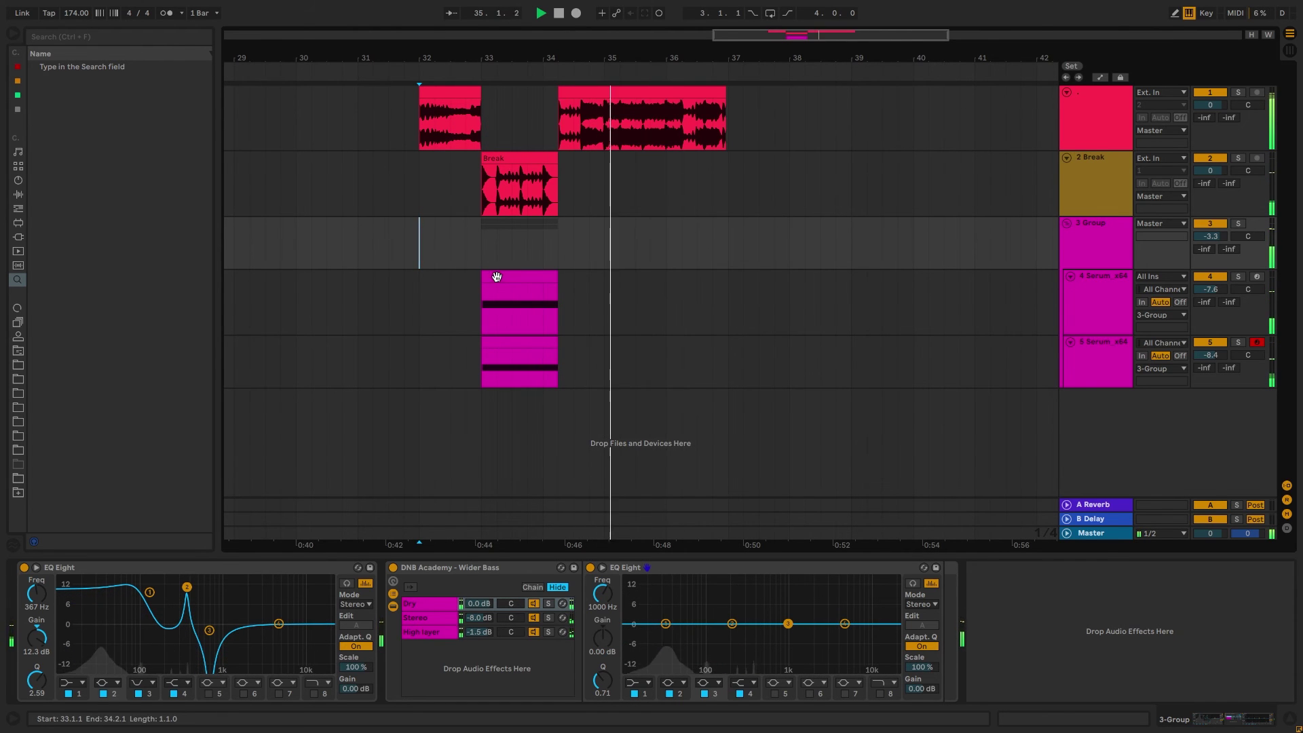
left_click(480, 252)
key("space")
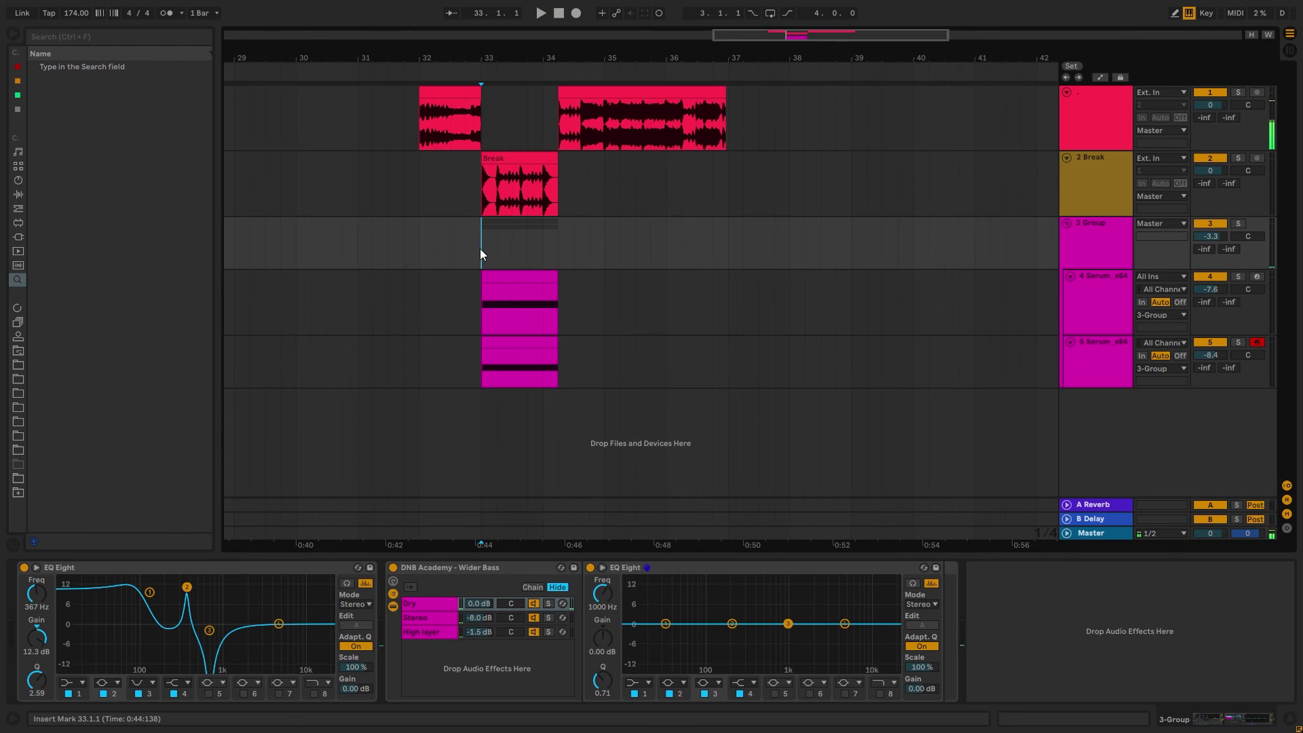